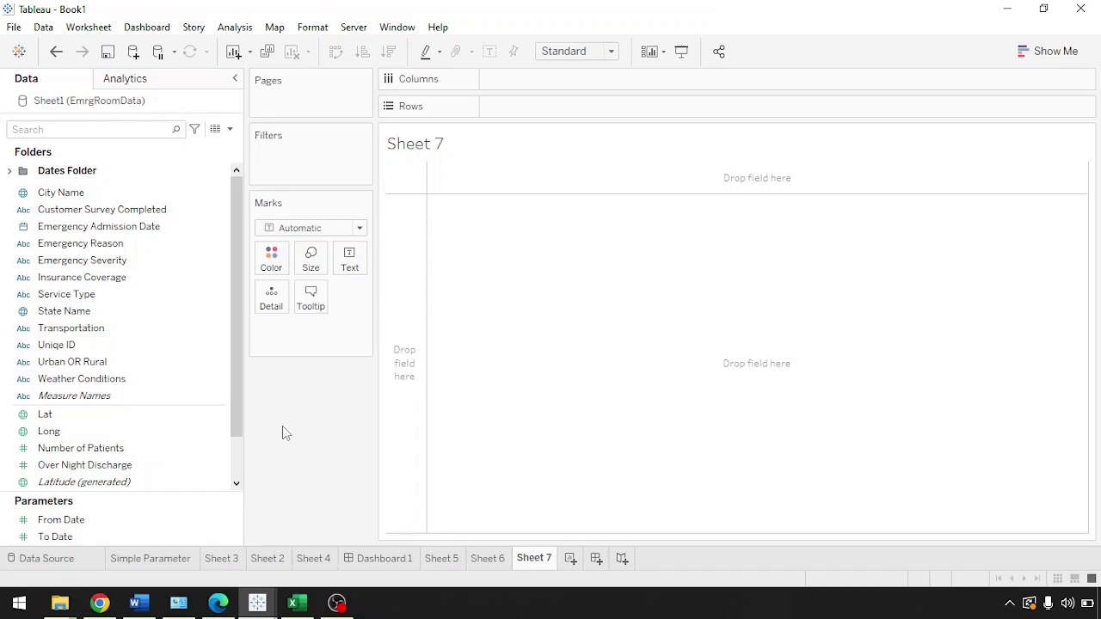
{"action": "left_click", "coordinate": [229, 131]}
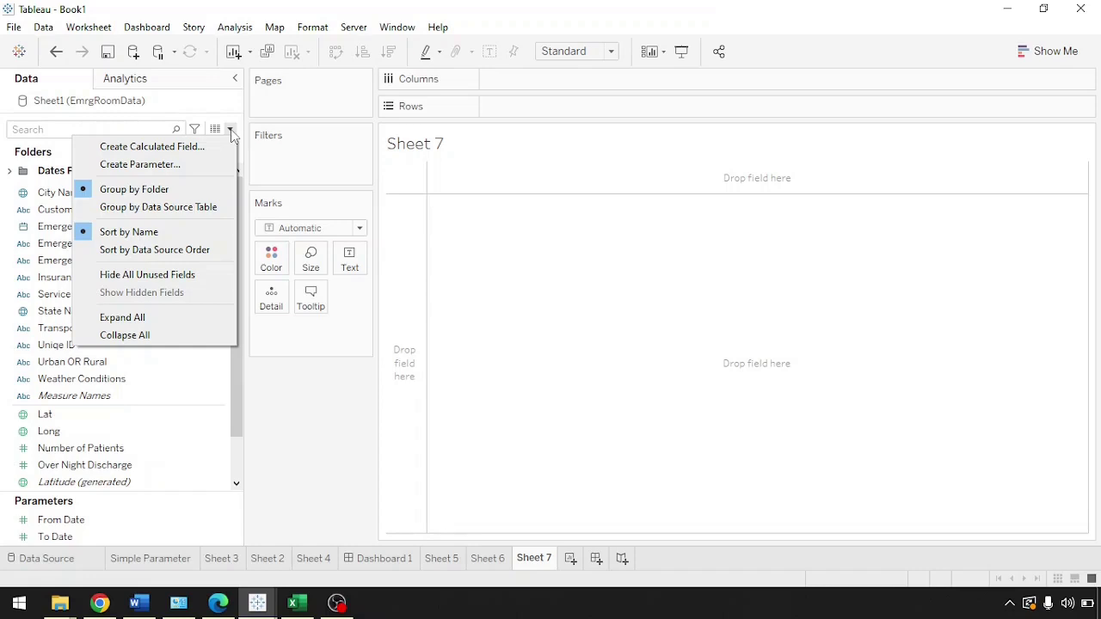
{"action": "left_click", "coordinate": [146, 166]}
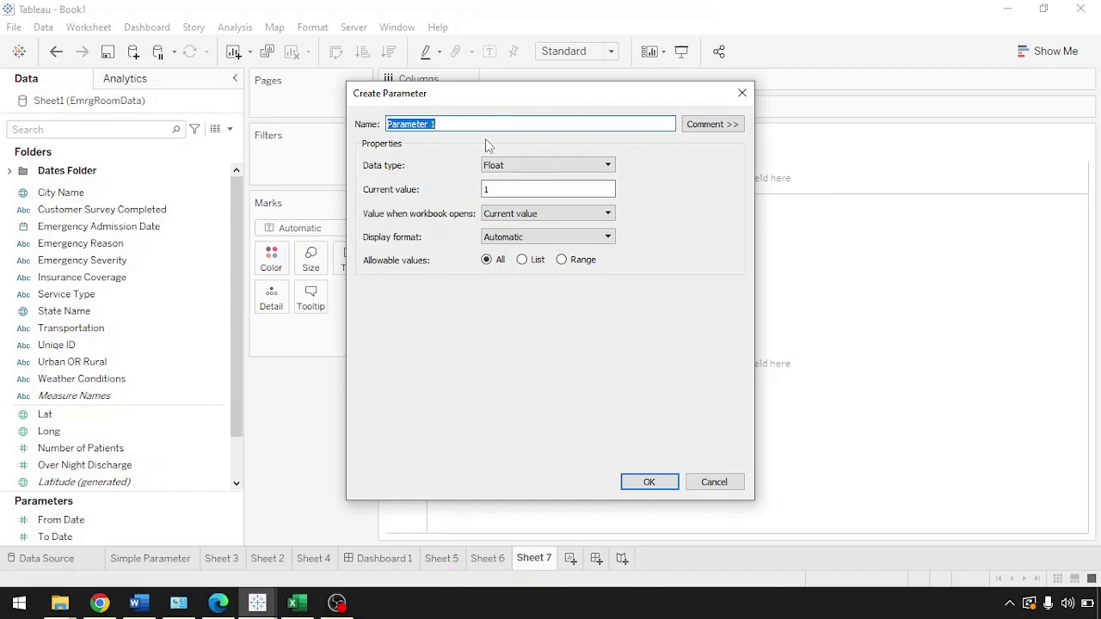
{"action": "type", "text": "Emergency Severi"}
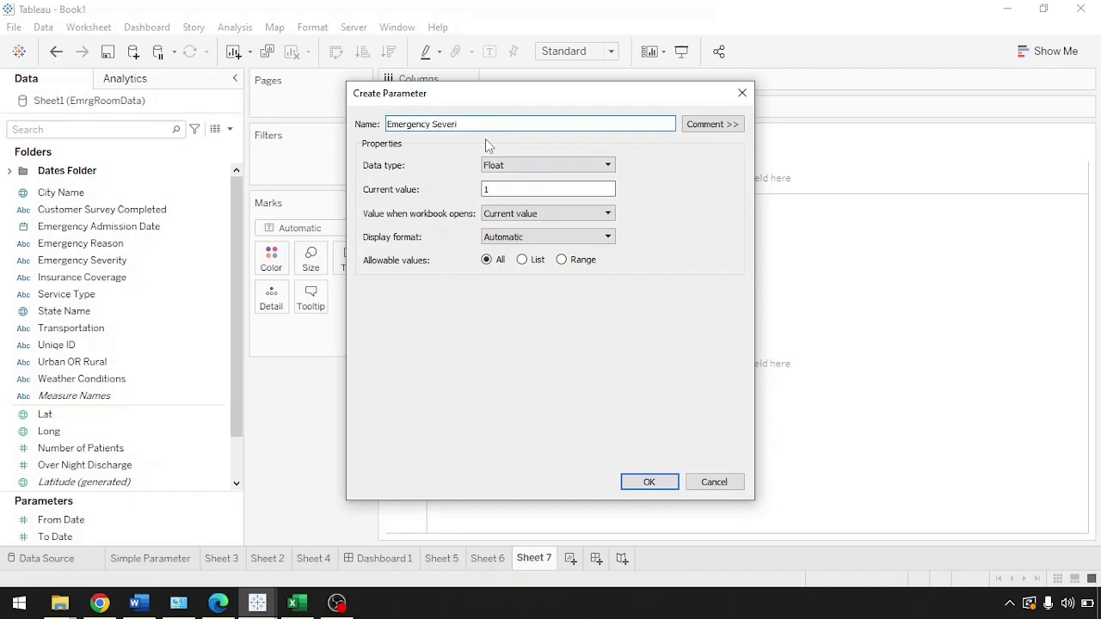
{"action": "type", "text": "ty"}
{"action": "left_click", "coordinate": [514, 167]}
{"action": "left_click", "coordinate": [514, 169]}
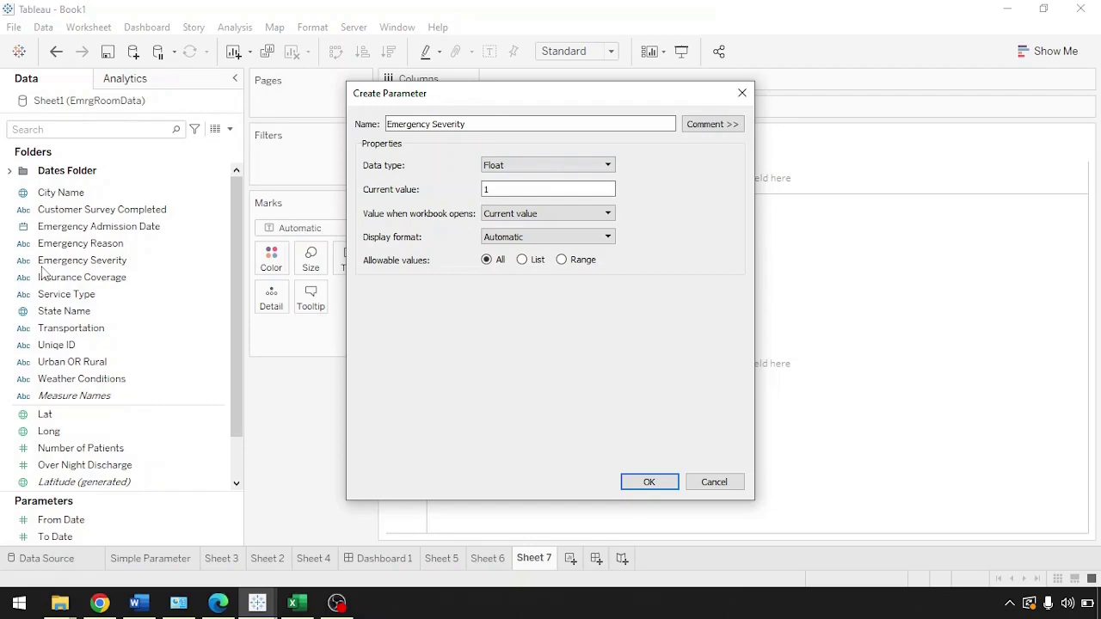
{"action": "left_click", "coordinate": [509, 165]}
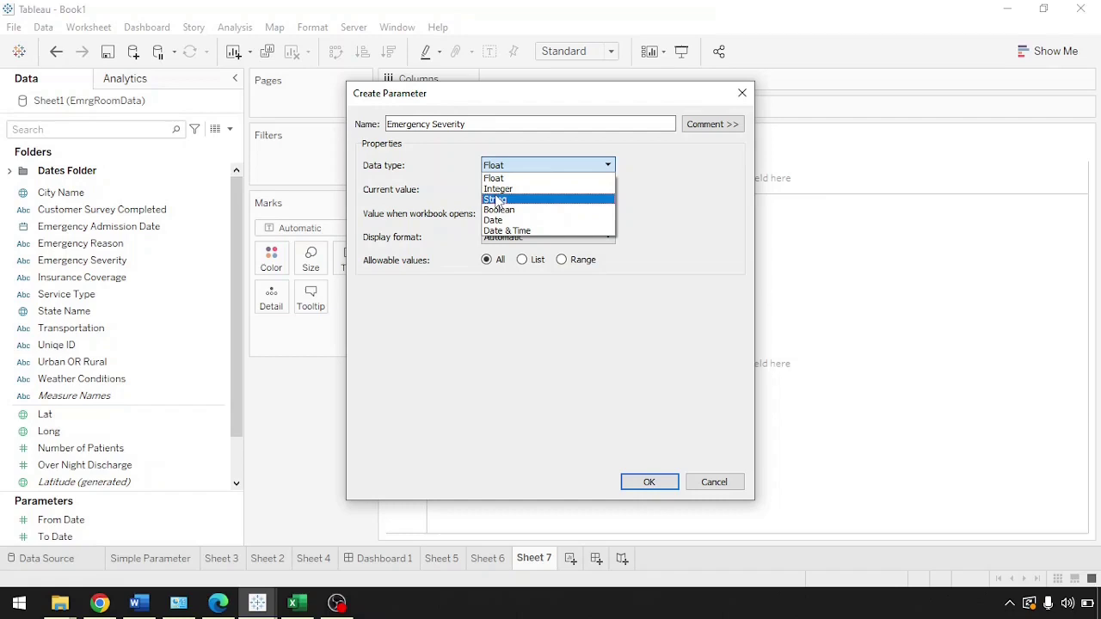
{"action": "left_click", "coordinate": [496, 200]}
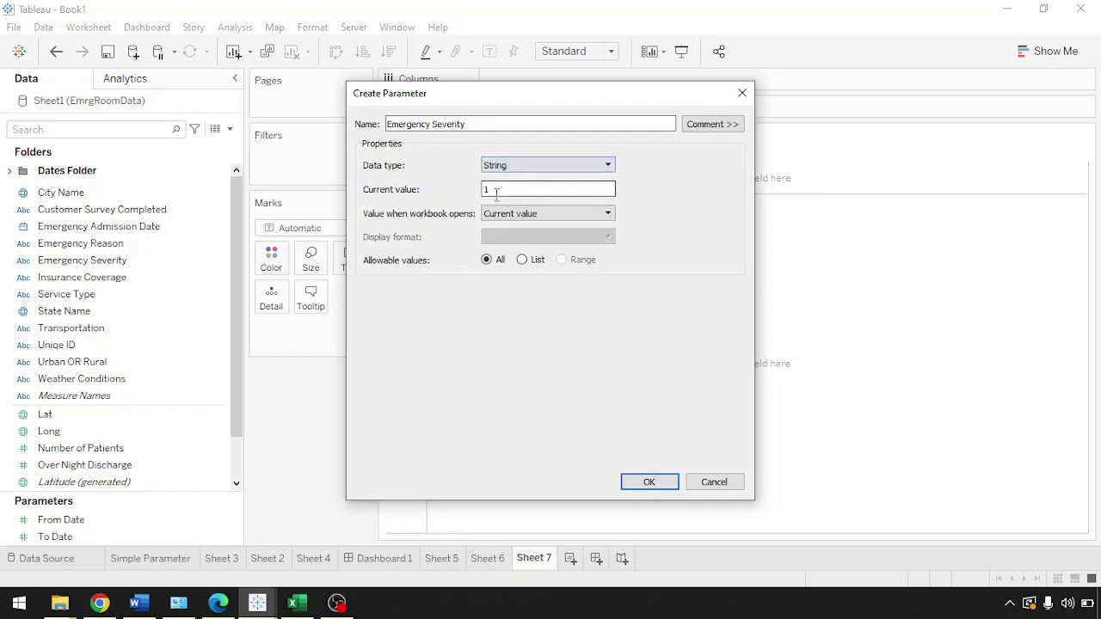
{"action": "left_click", "coordinate": [506, 165]}
{"action": "left_click", "coordinate": [498, 179]}
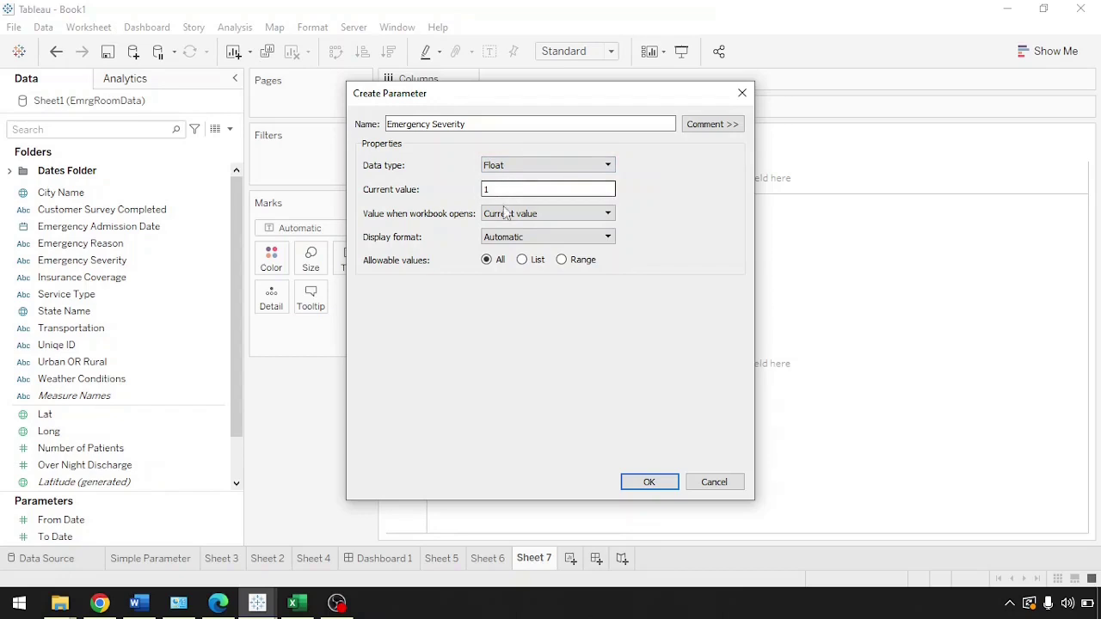
{"action": "left_click", "coordinate": [503, 215]}
{"action": "left_click", "coordinate": [503, 217]}
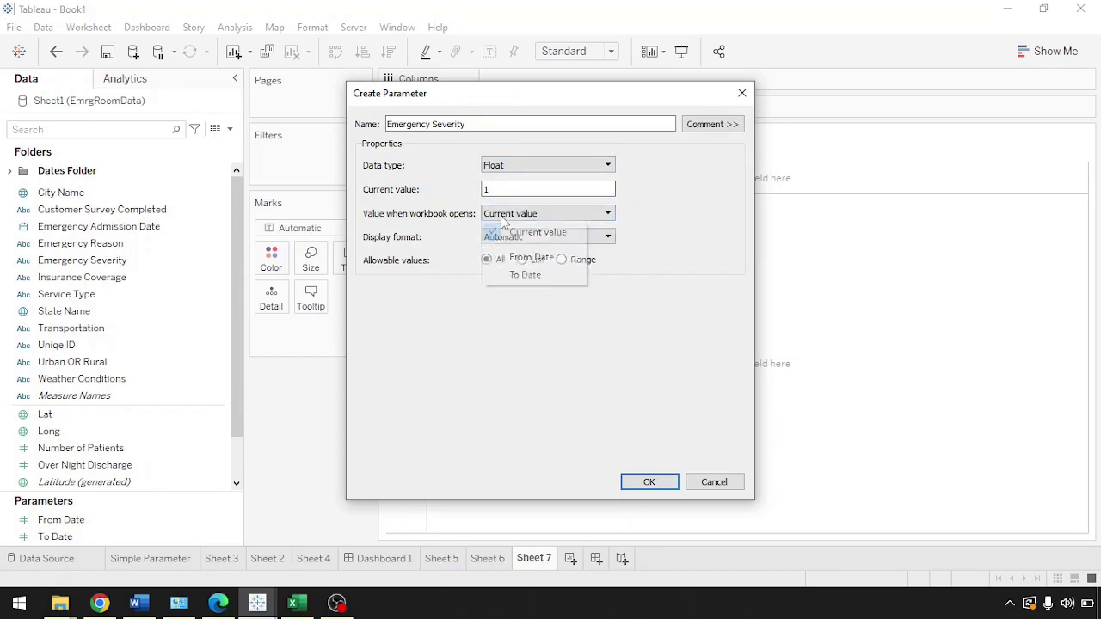
{"action": "left_click", "coordinate": [503, 217]}
{"action": "left_click", "coordinate": [665, 216]}
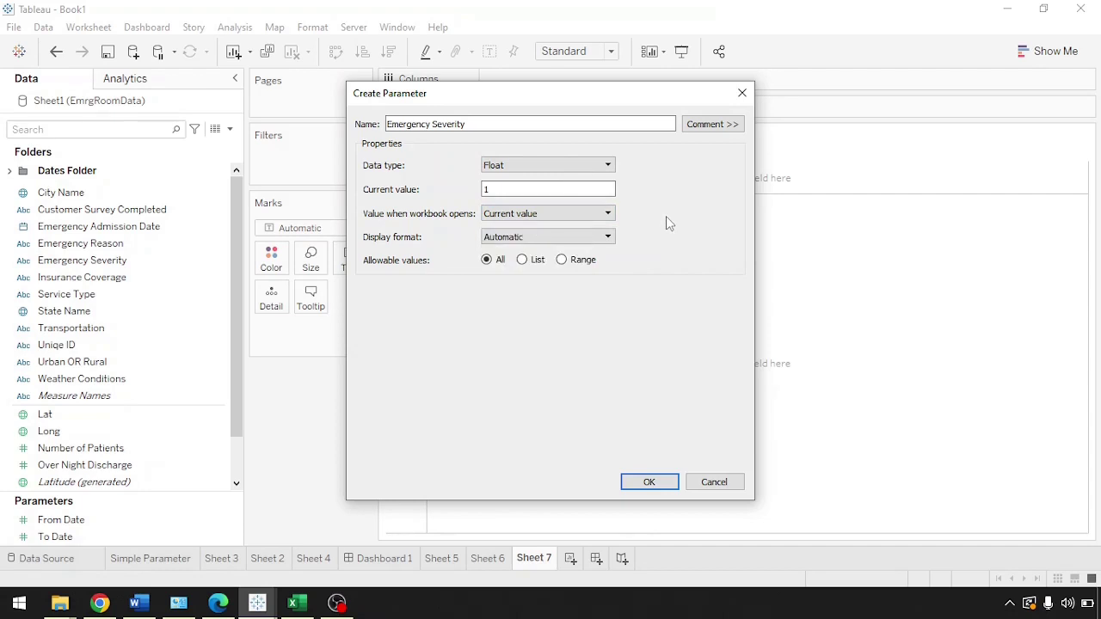
{"action": "left_click", "coordinate": [524, 260]}
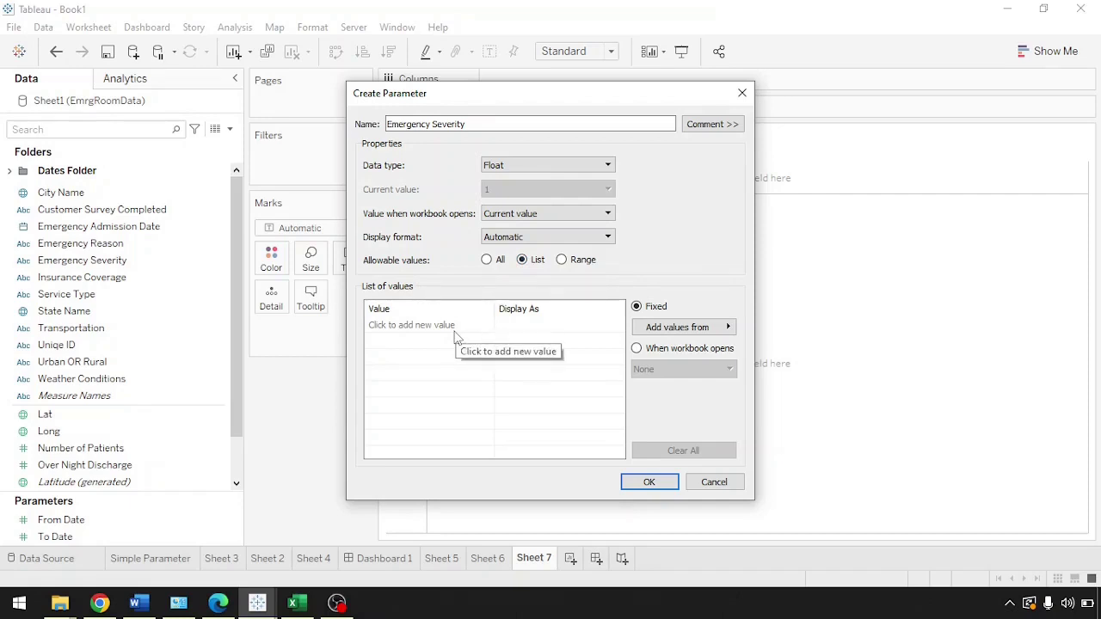
{"action": "left_click", "coordinate": [427, 326]}
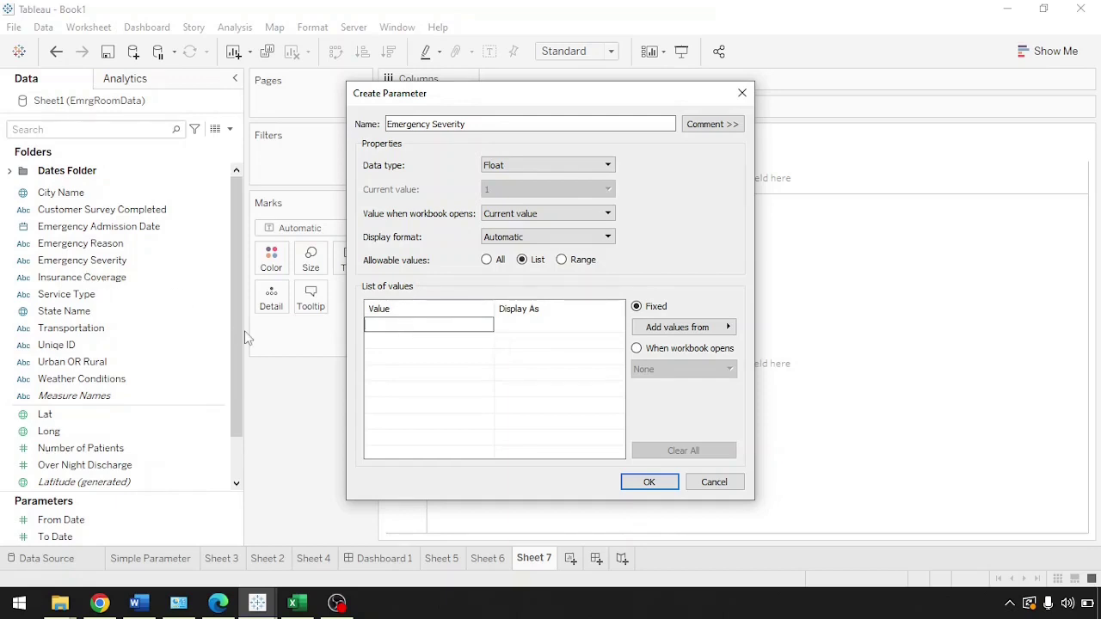
{"action": "type", "text": "Emi"}
{"action": "key", "text": "BackSpace"}
{"action": "key", "text": "BackSpace"}
{"action": "key", "text": "BackSpace"}
{"action": "type", "text": "Eme"}
{"action": "key", "text": "Escape"}
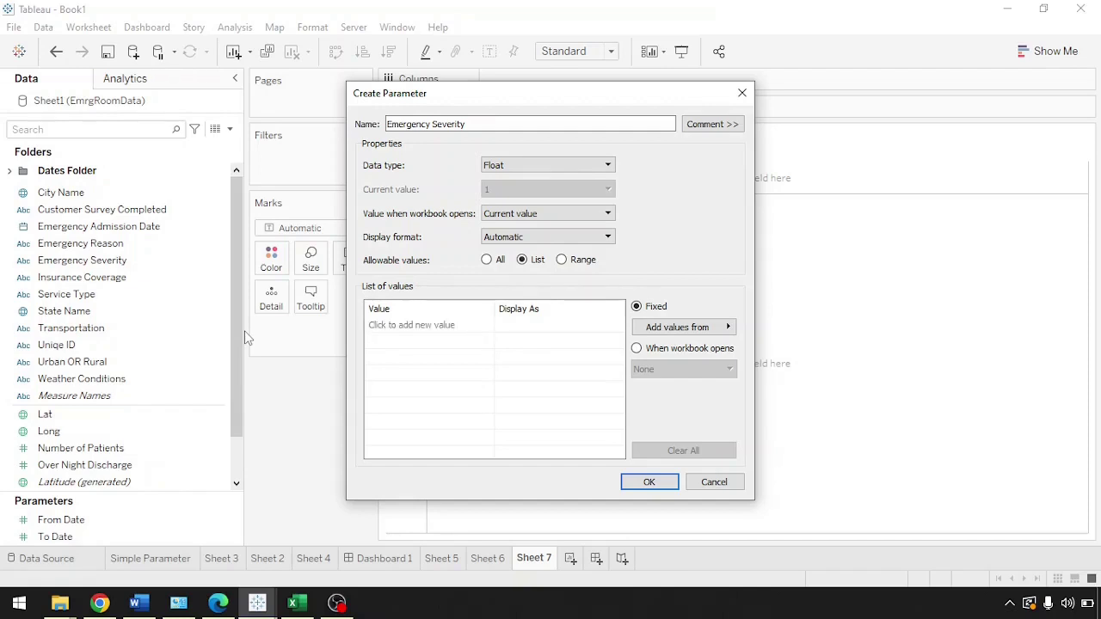
{"action": "left_click", "coordinate": [392, 327]}
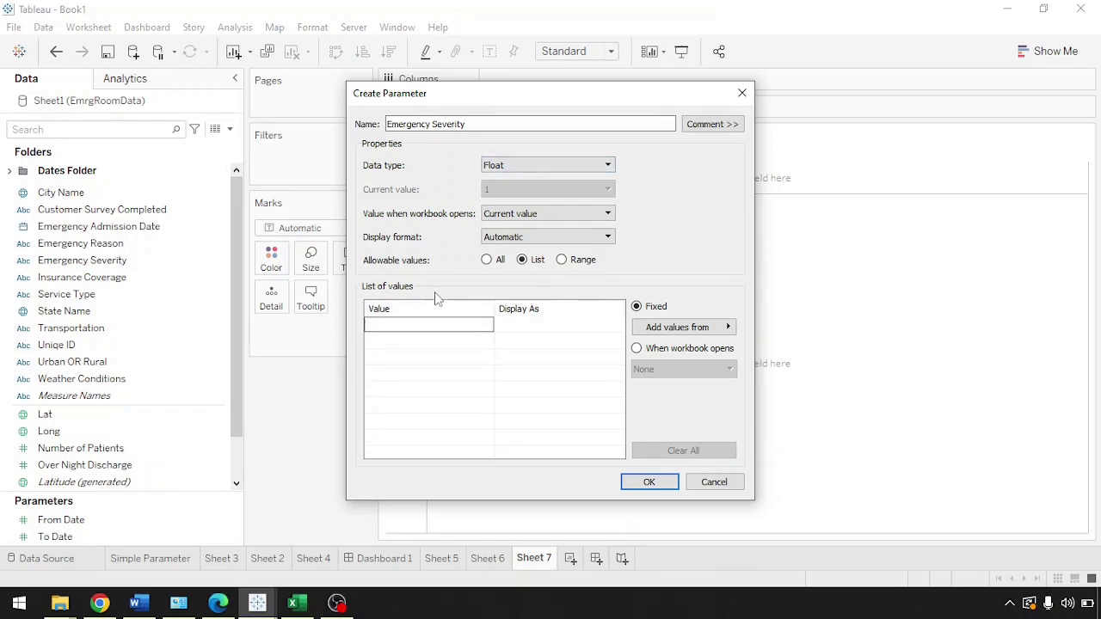
{"action": "type", "text": "Low"}
{"action": "key", "text": "BackSpace"}
{"action": "key", "text": "BackSpace"}
{"action": "key", "text": "BackSpace"}
{"action": "left_click", "coordinate": [553, 164]}
{"action": "left_click", "coordinate": [519, 198]}
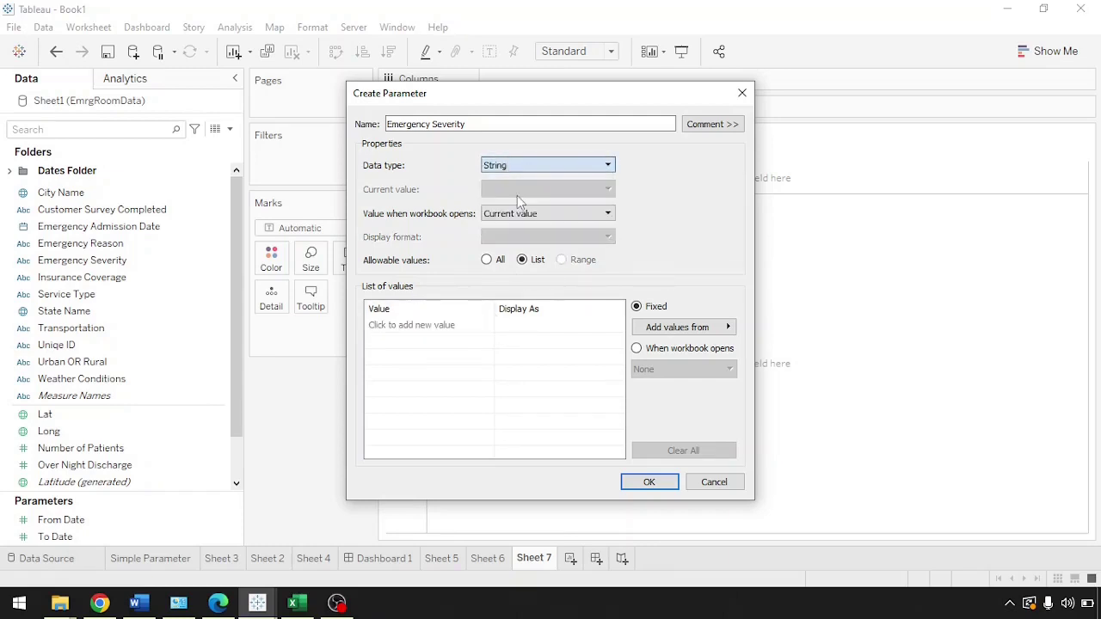
{"action": "left_click", "coordinate": [430, 325]}
{"action": "type", "text": "Low"}
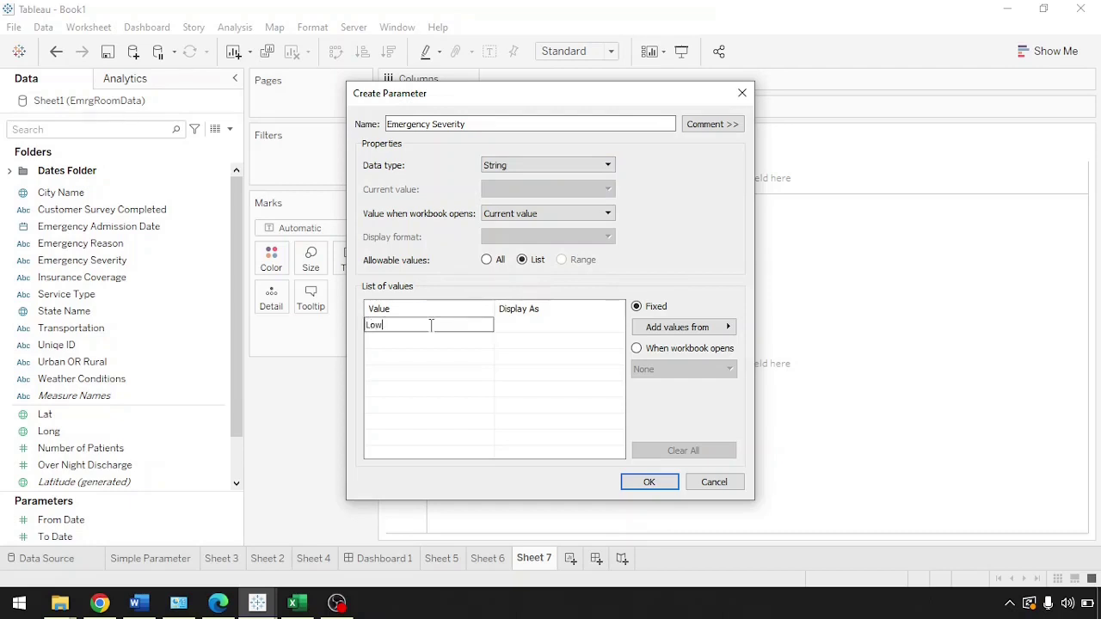
{"action": "key", "text": "Return"}
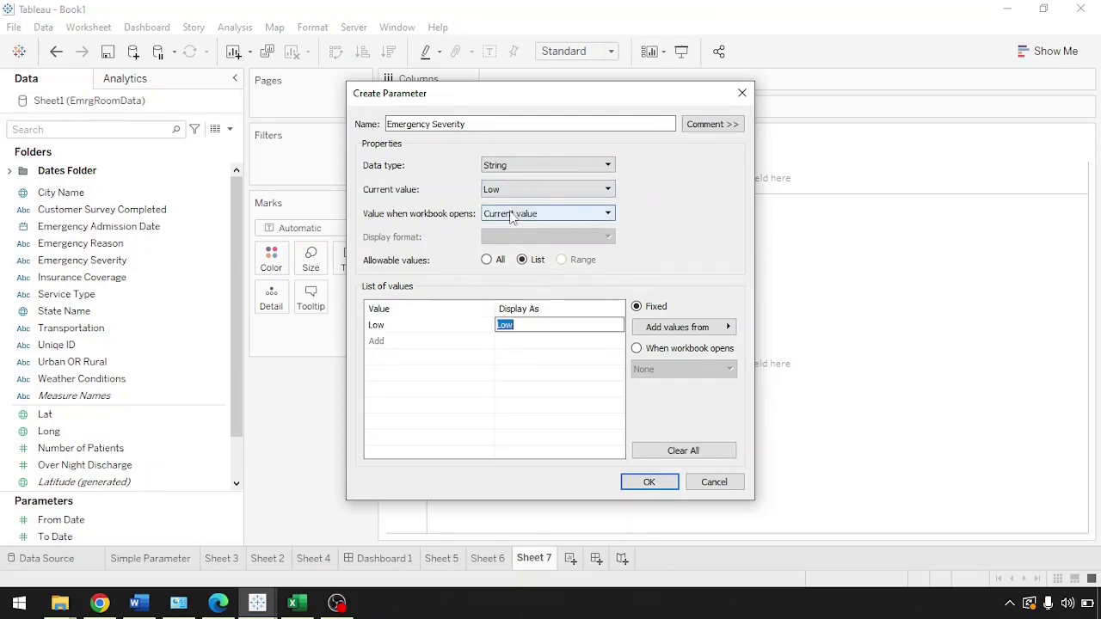
{"action": "left_click", "coordinate": [717, 484]}
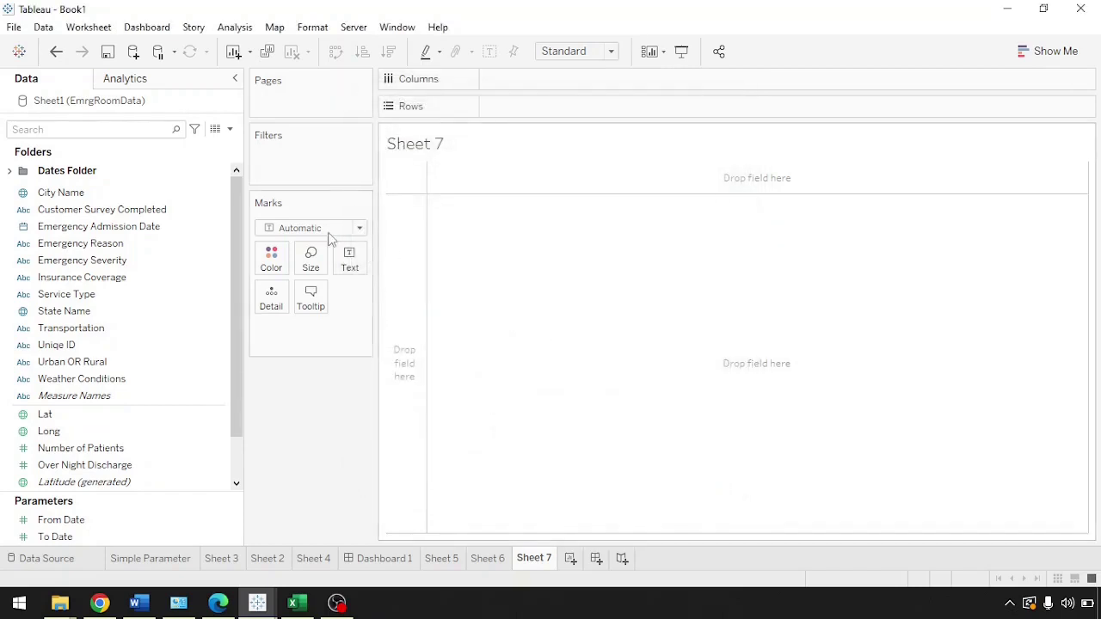
{"action": "left_click", "coordinate": [232, 131]}
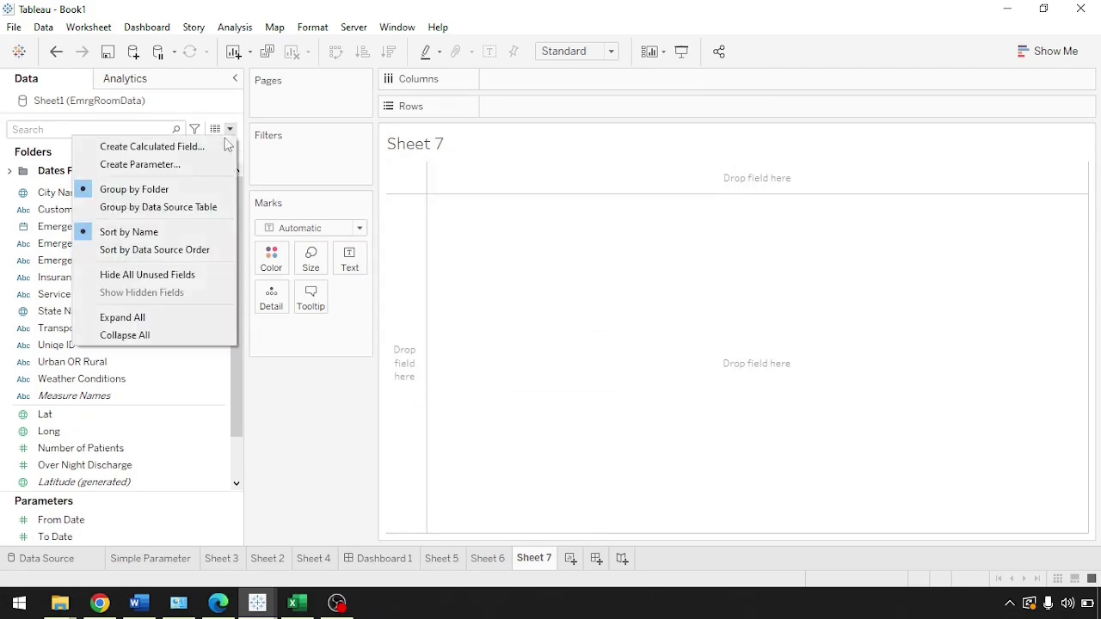
{"action": "left_click", "coordinate": [199, 160]}
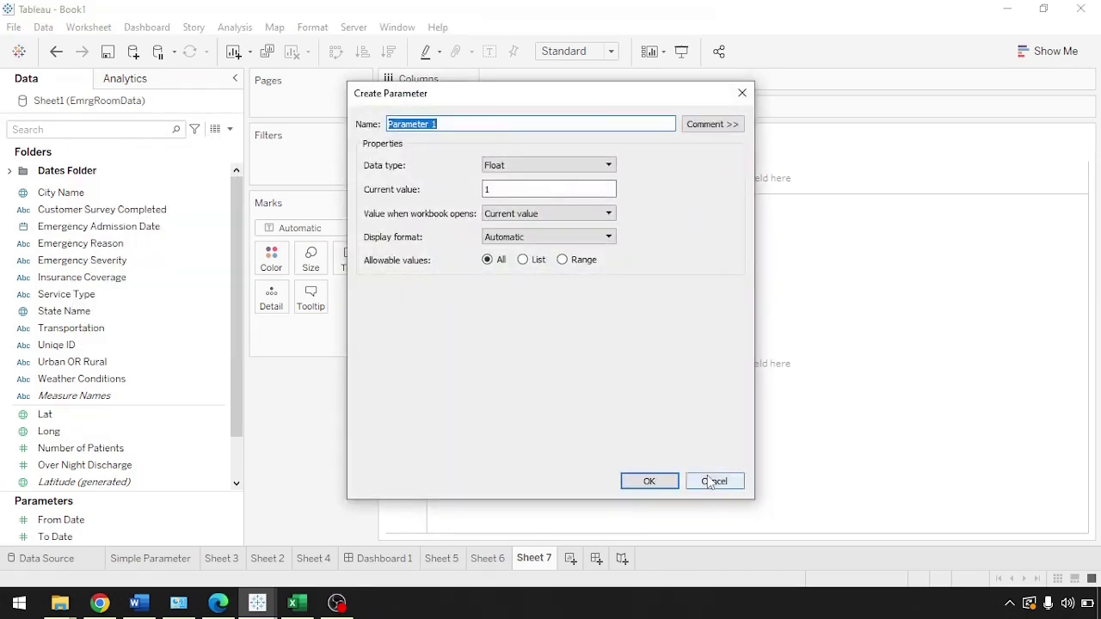
{"action": "left_click", "coordinate": [714, 482]}
Start a new parameter and name it "Emergency Severity Parameter".
{"action": "left_click", "coordinate": [229, 130]}
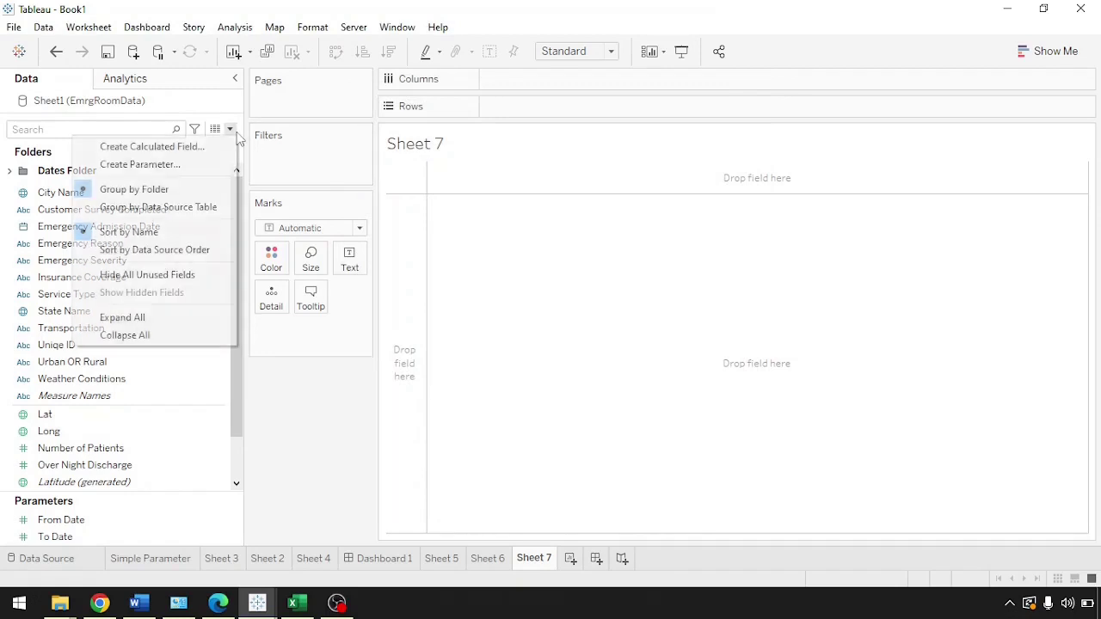
{"action": "left_click", "coordinate": [199, 164]}
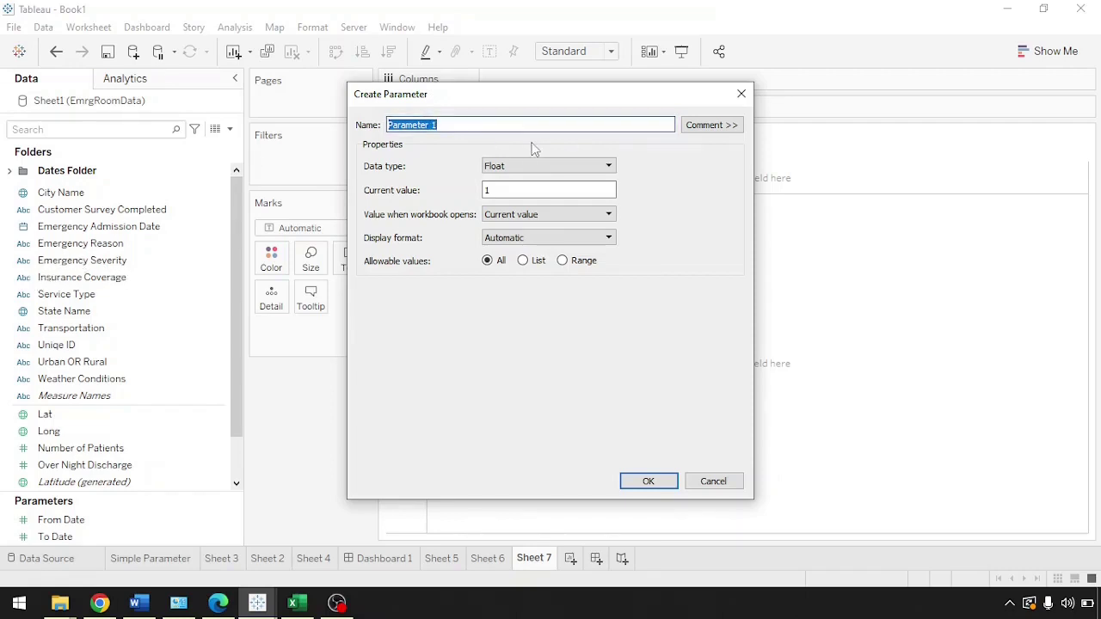
{"action": "type", "text": "Emerg"}
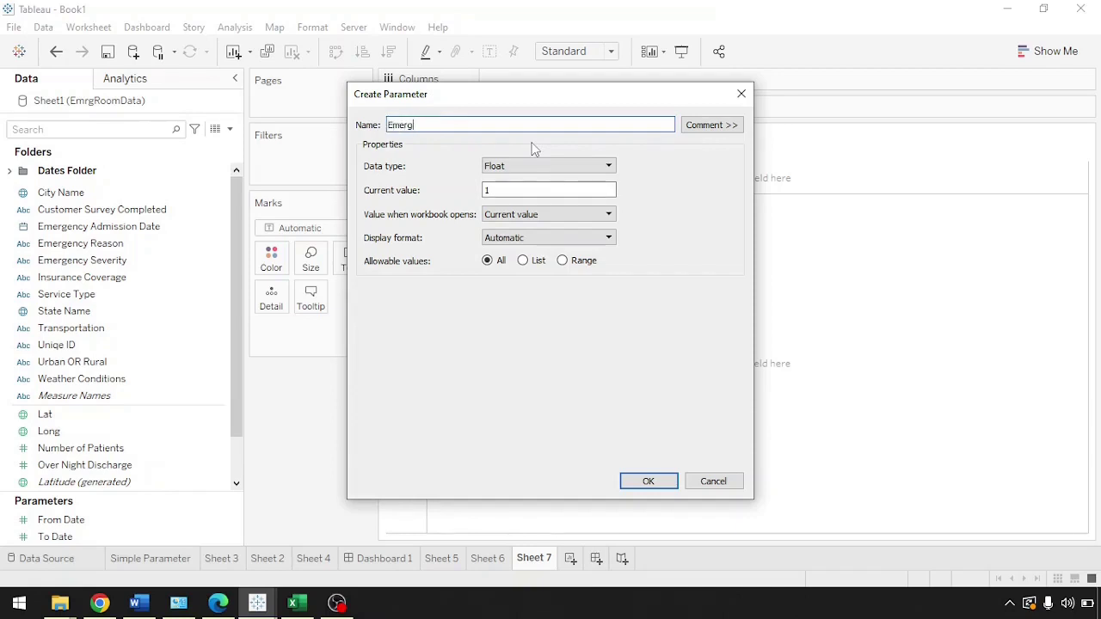
{"action": "type", "text": "ency Severity Parameter"}
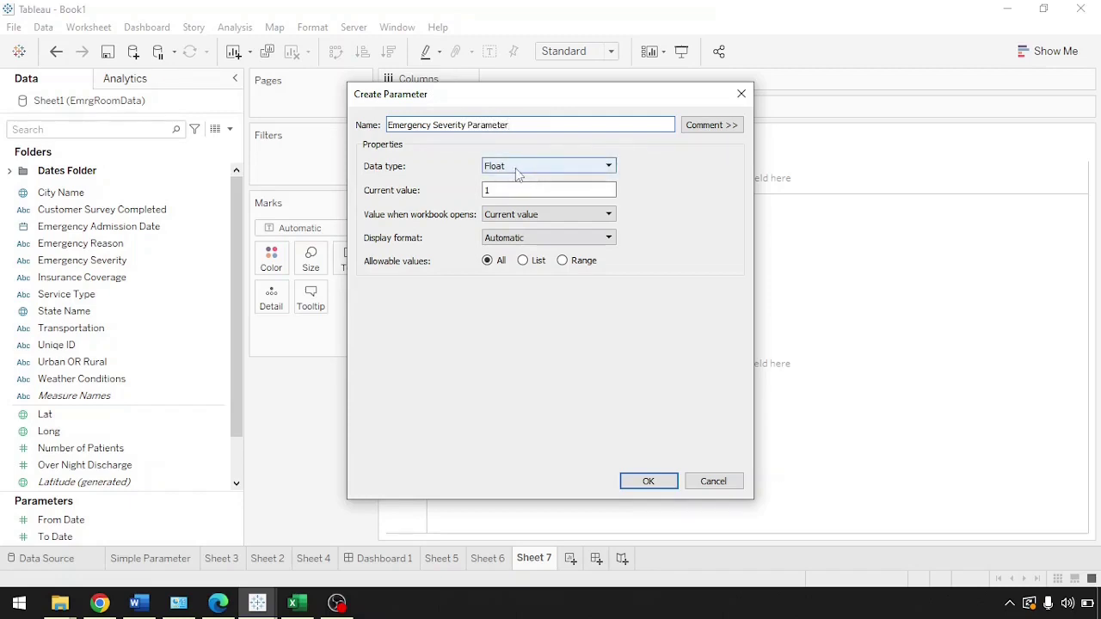
{"action": "left_click", "coordinate": [518, 168]}
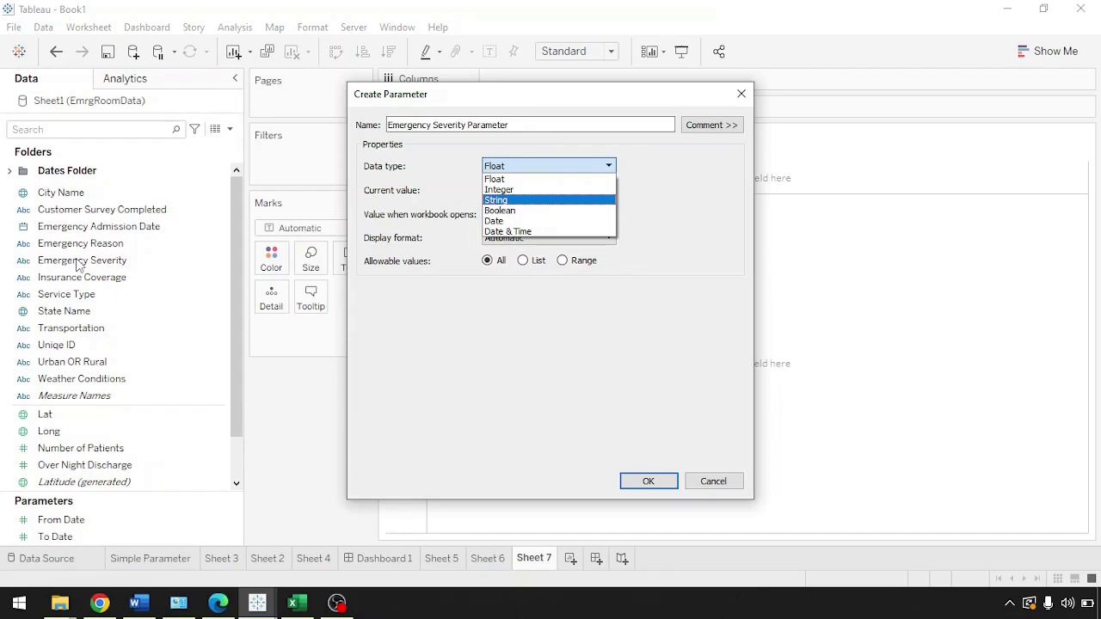
Switch to the EmrgRoomData workbook in Excel, check which values the Emergency Severity column contains, and return to Tableau.
{"action": "left_click", "coordinate": [295, 604]}
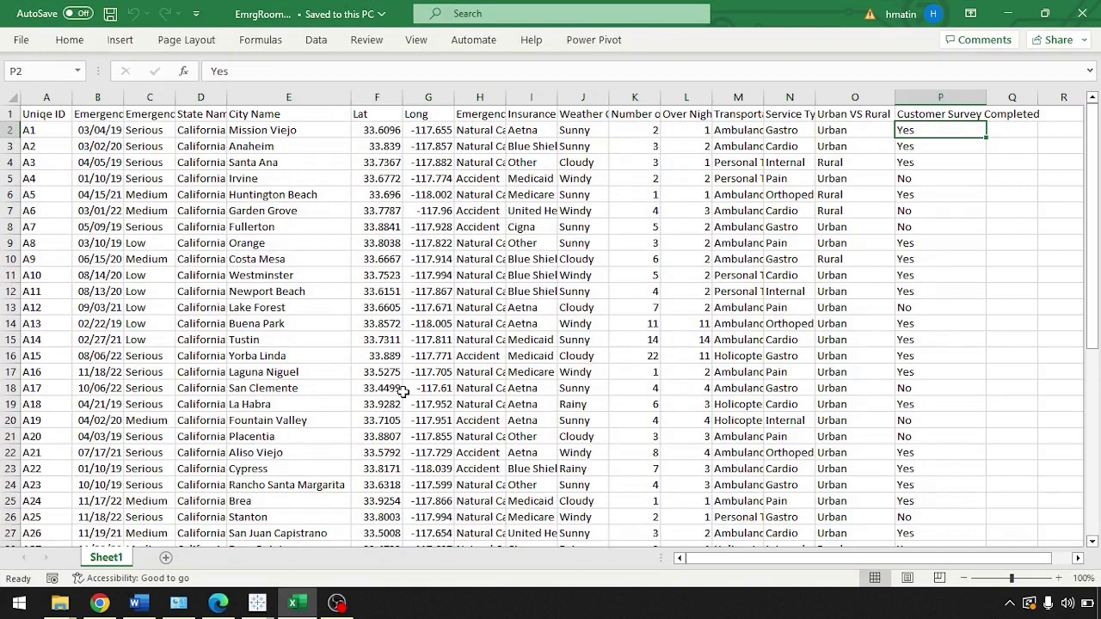
{"action": "left_click", "coordinate": [161, 115]}
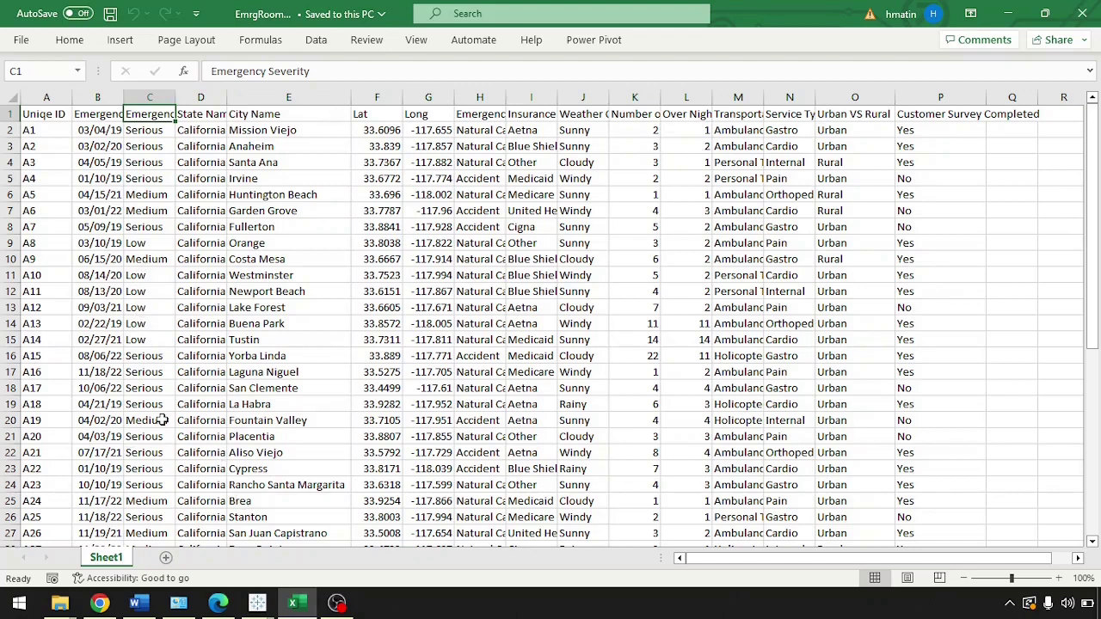
{"action": "left_click", "coordinate": [297, 603]}
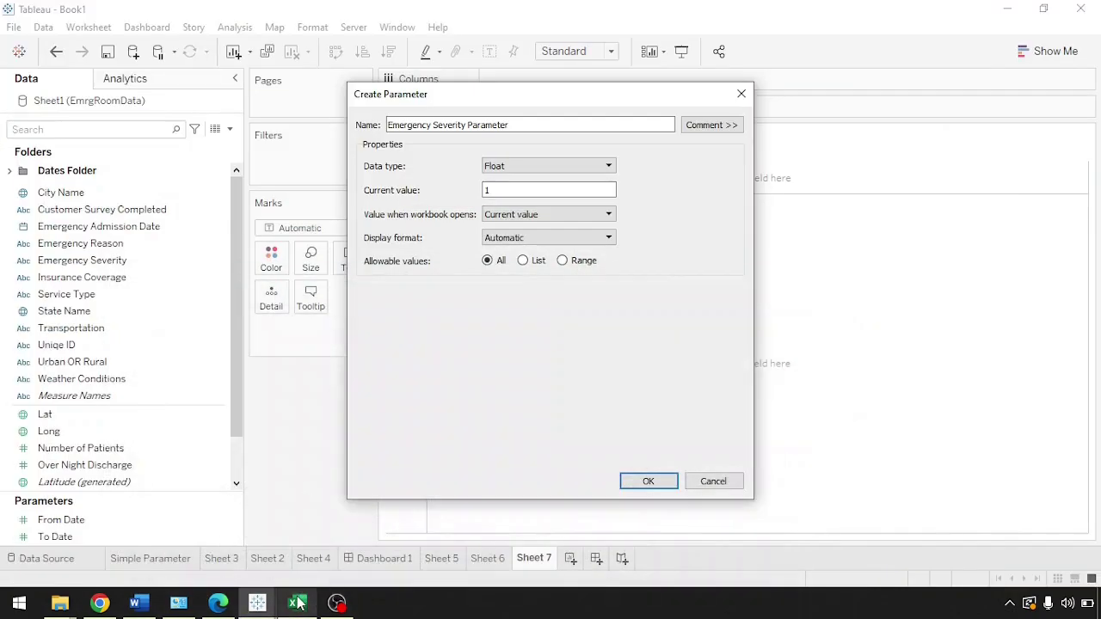
Set the parameter's data type to String and restrict its allowable values to a list.
{"action": "left_click", "coordinate": [508, 167]}
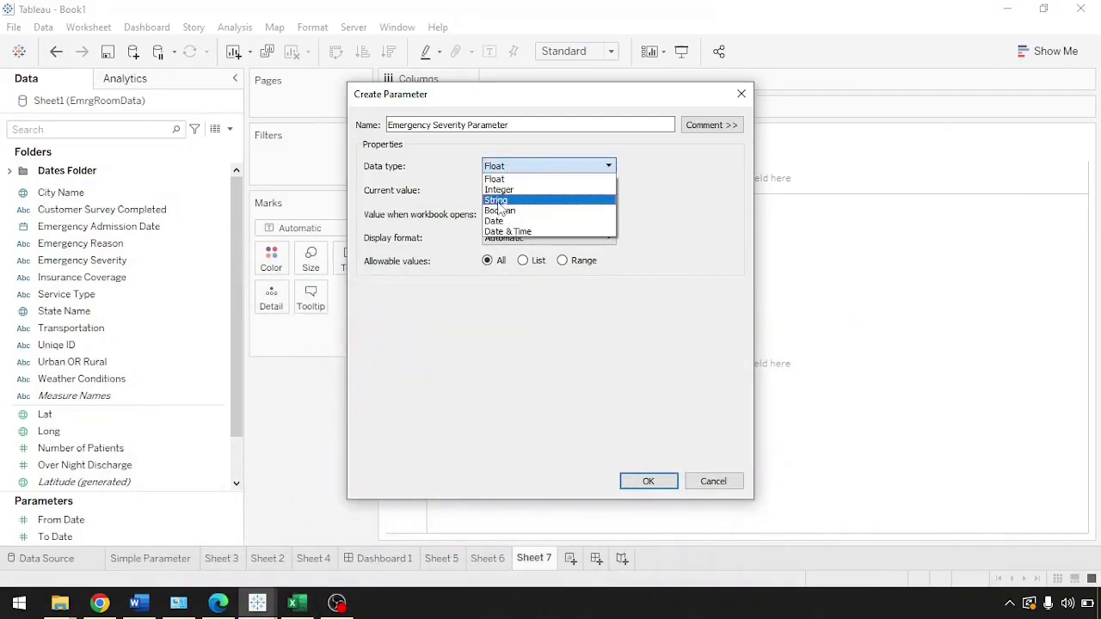
{"action": "left_click", "coordinate": [499, 199]}
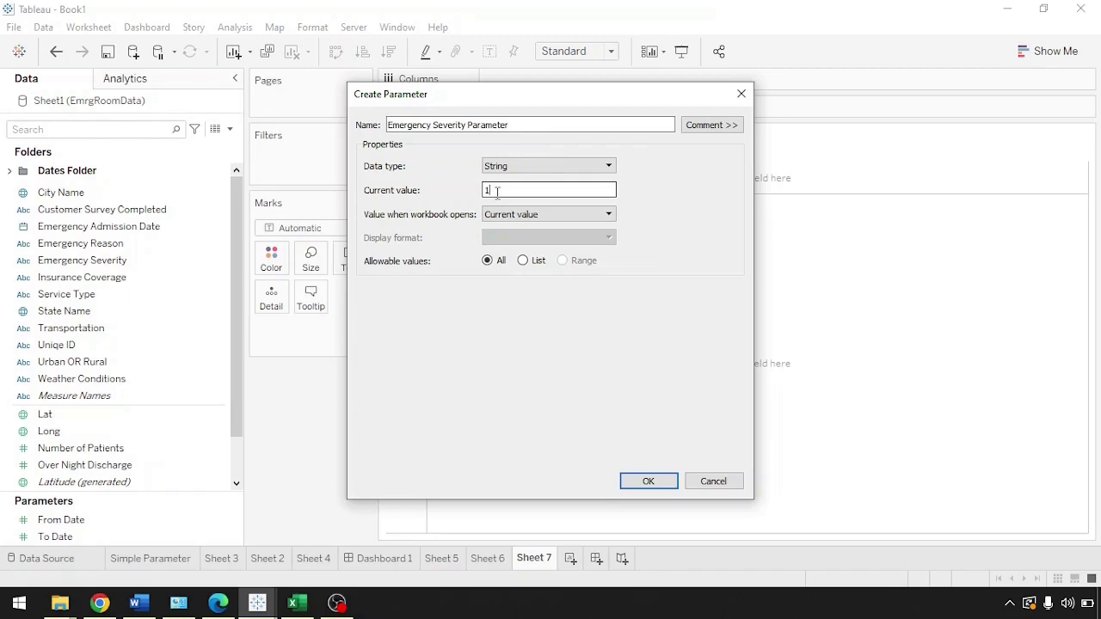
{"action": "left_click", "coordinate": [525, 262]}
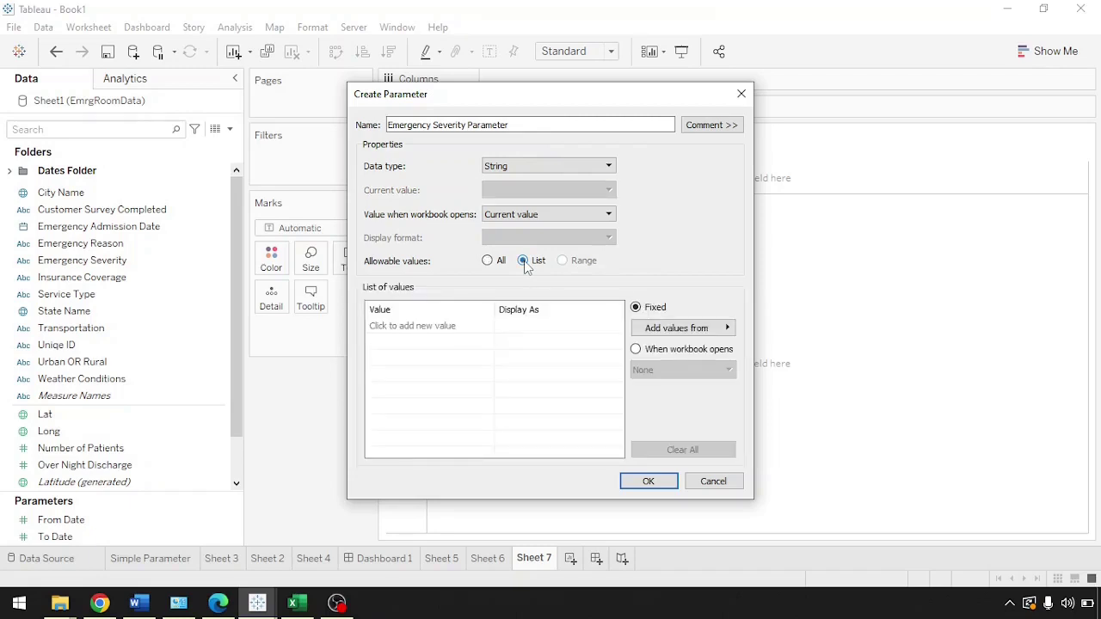
Add Low, Medium and Serious to the parameter's list of values, keeping the same display names.
{"action": "left_click", "coordinate": [441, 328]}
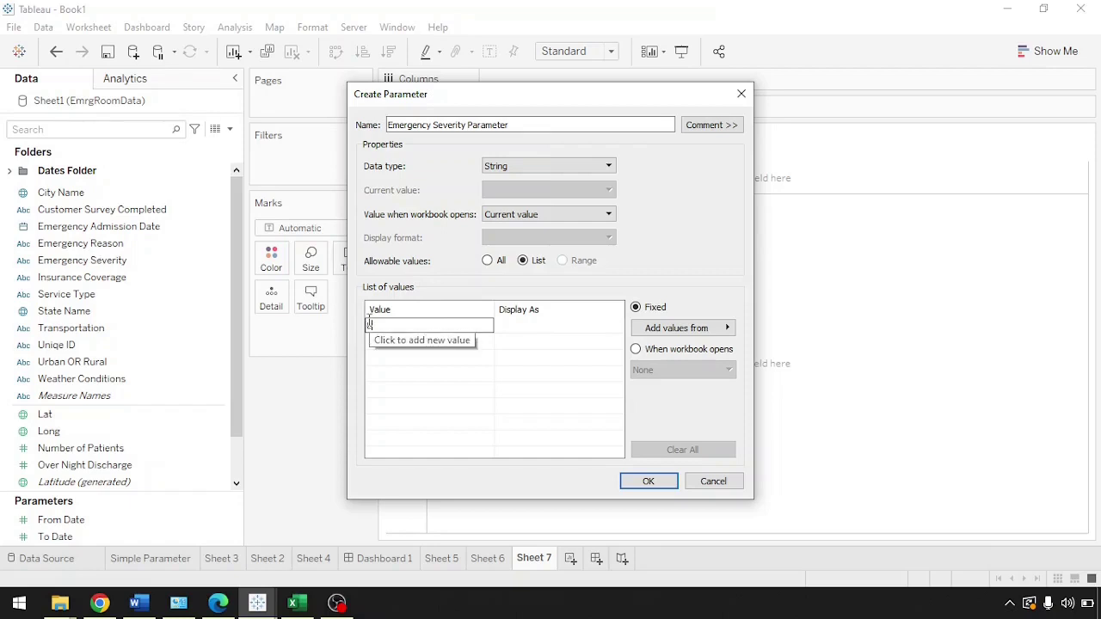
{"action": "type", "text": "Low"}
{"action": "key", "text": "Return"}
{"action": "left_click", "coordinate": [397, 342]}
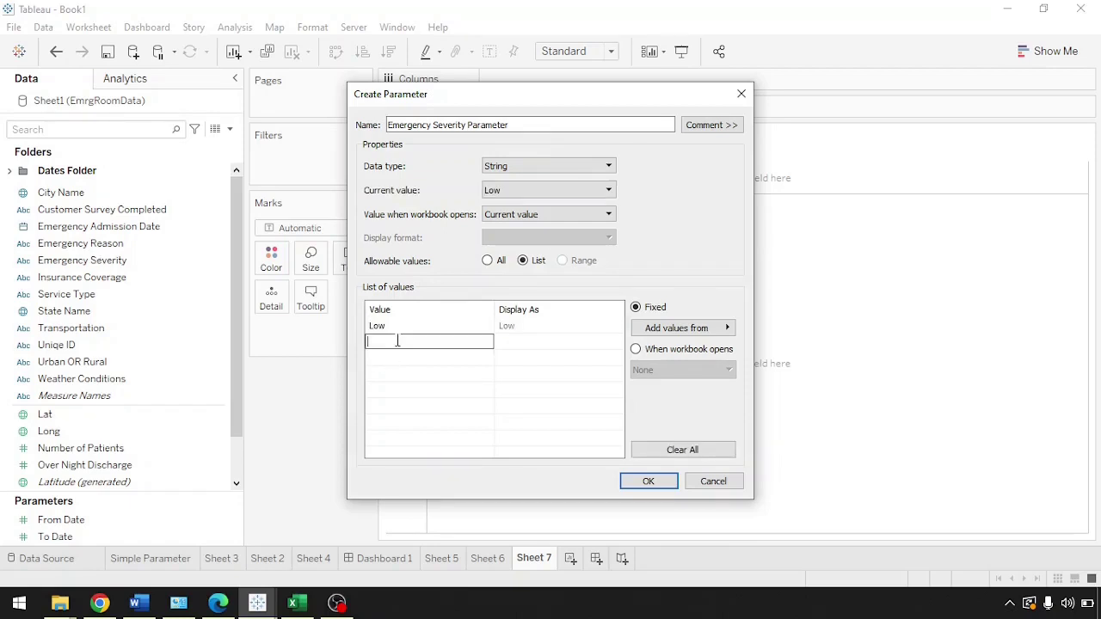
{"action": "type", "text": "Medium"}
{"action": "key", "text": "Return"}
{"action": "left_click", "coordinate": [397, 342]}
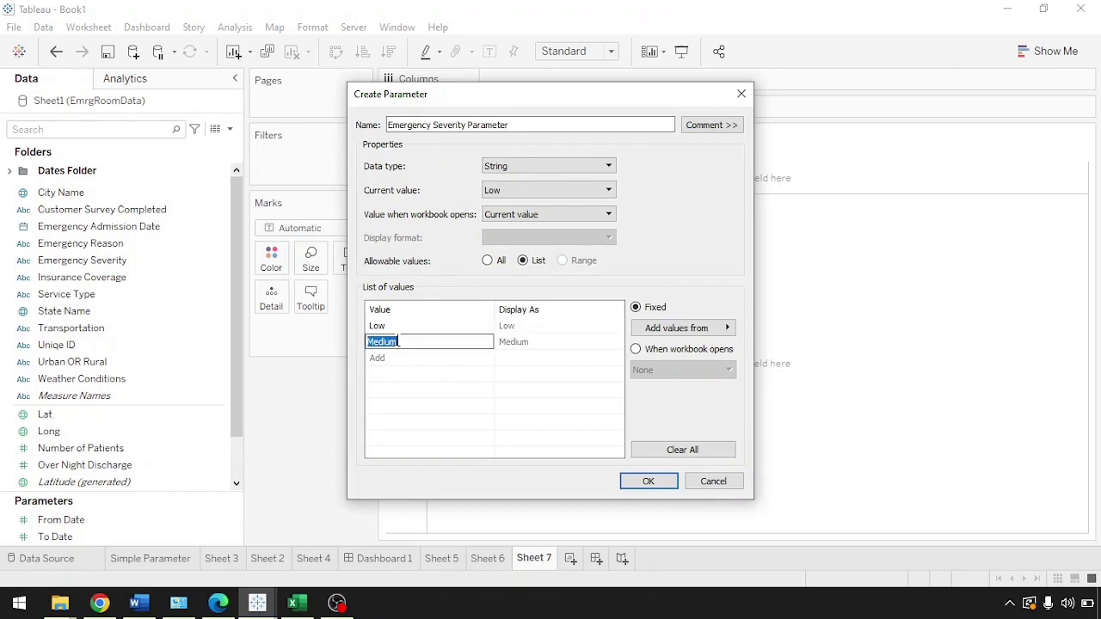
{"action": "left_click", "coordinate": [394, 358]}
{"action": "type", "text": "Serious"}
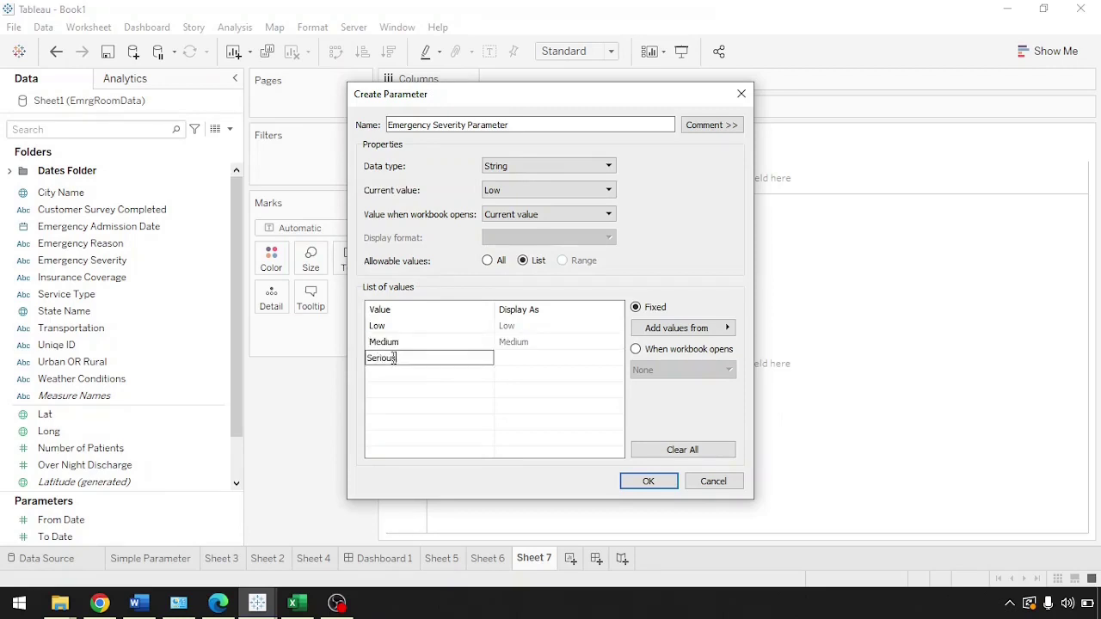
{"action": "left_click", "coordinate": [526, 358]}
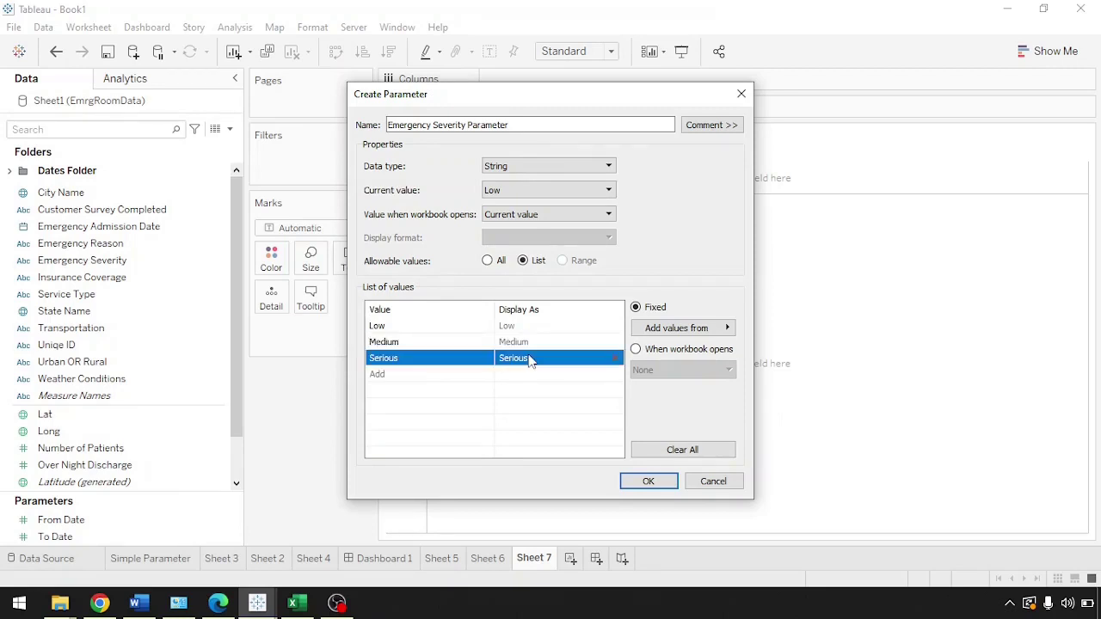
Switch to the EmrgRoomData workbook in Excel, compare its Emergency Severity column with the parameter's list values, and return to Tableau.
{"action": "left_click", "coordinate": [294, 602]}
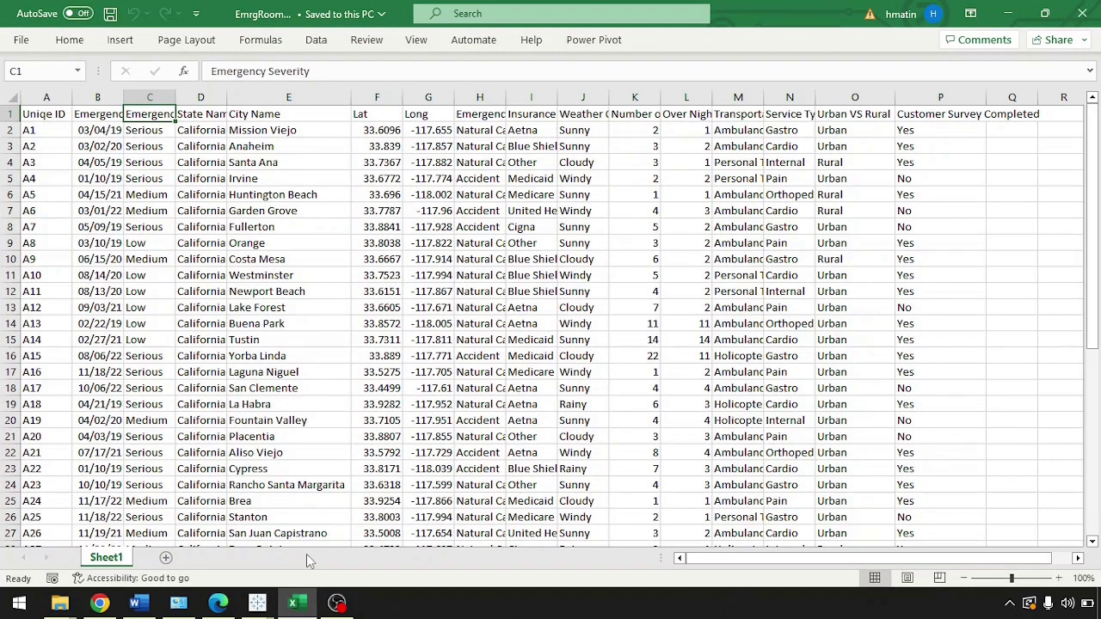
{"action": "left_click", "coordinate": [297, 605]}
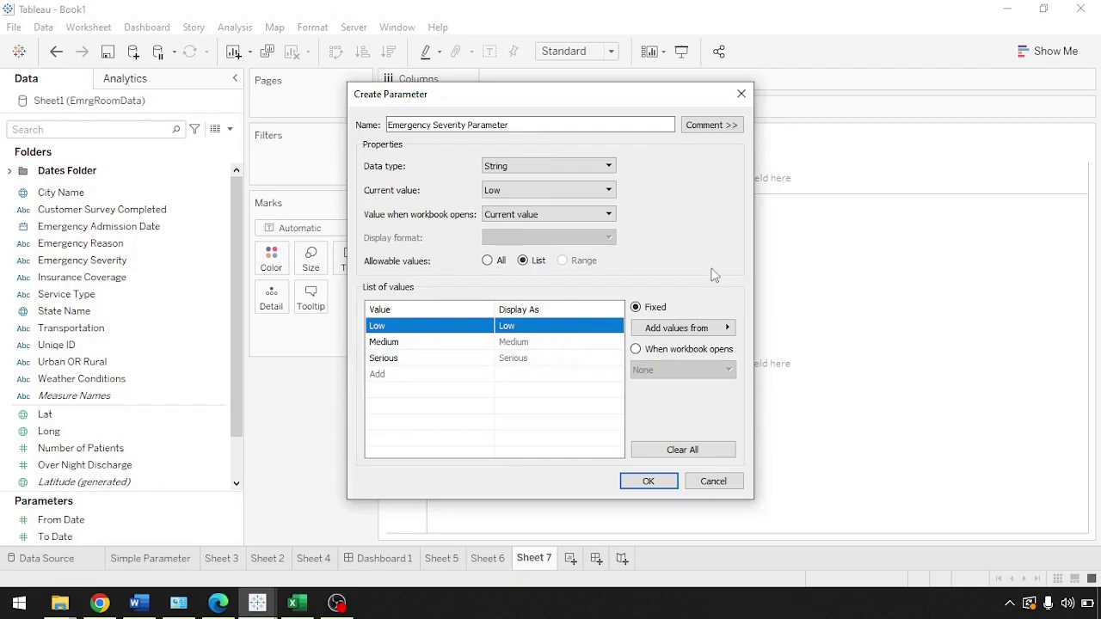
Keep Low as the parameter's current value and Current value for when the workbook opens, and create the parameter.
{"action": "left_click", "coordinate": [540, 196]}
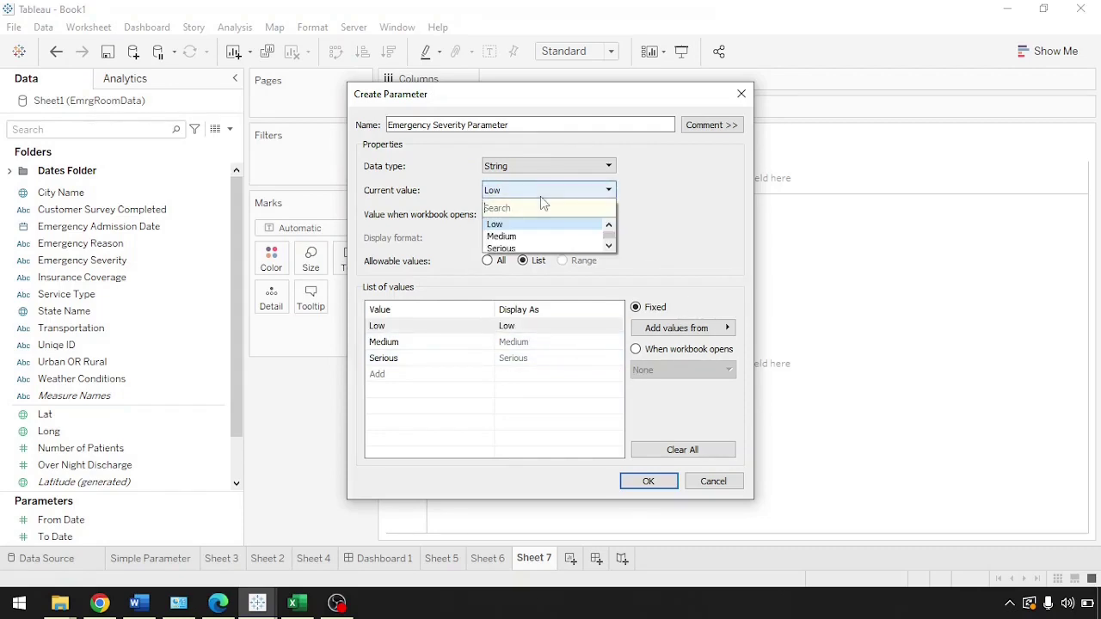
{"action": "right_click", "coordinate": [610, 249]}
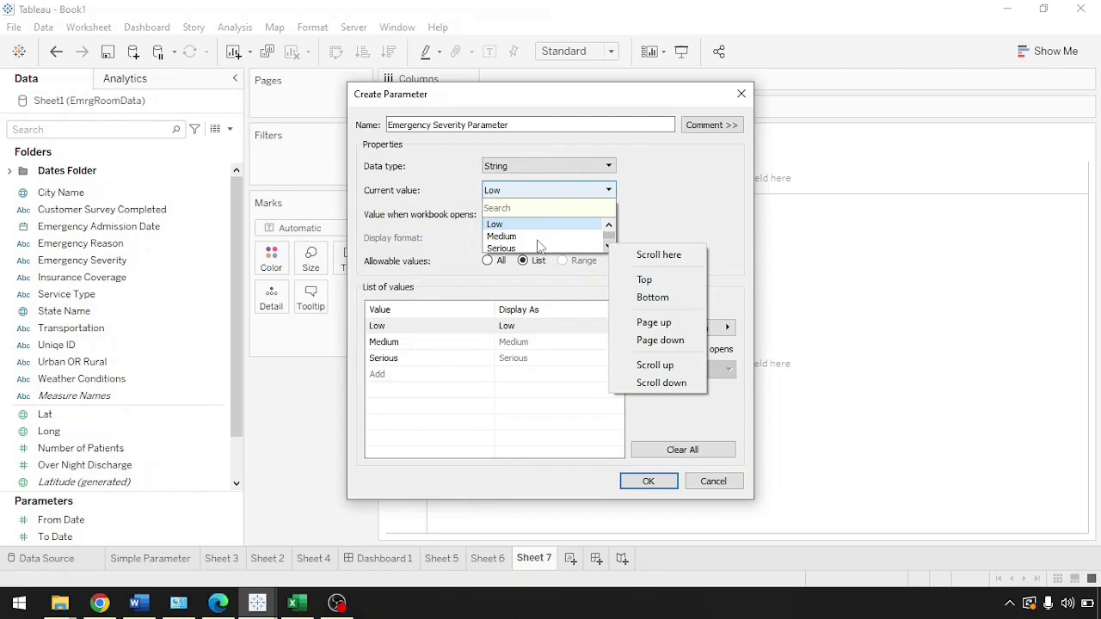
{"action": "left_click", "coordinate": [656, 196]}
{"action": "left_click", "coordinate": [550, 188]}
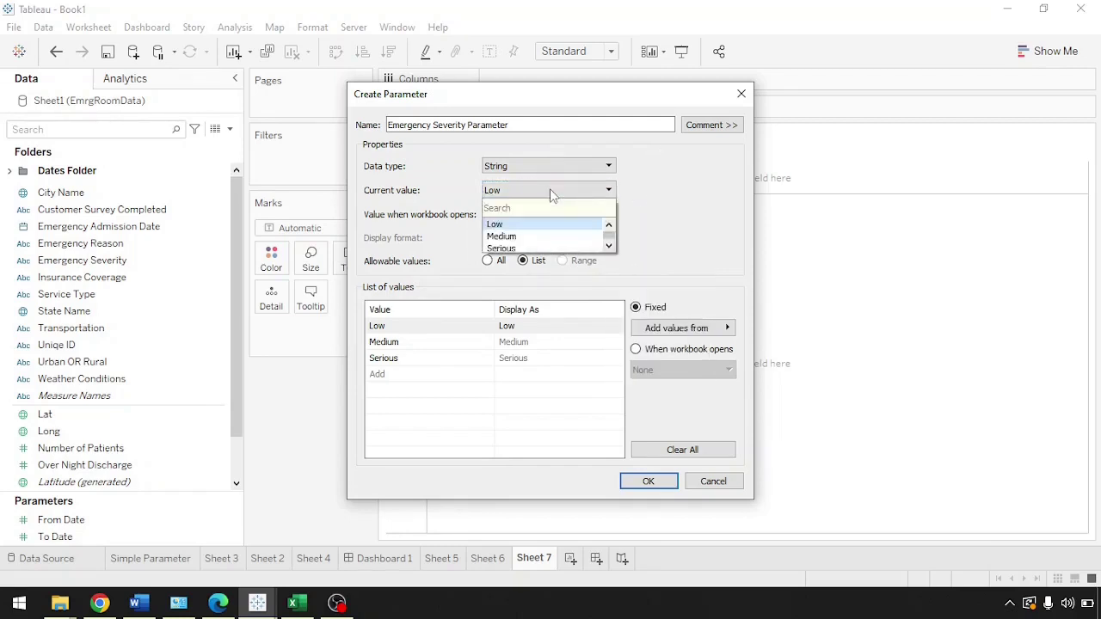
{"action": "left_click", "coordinate": [653, 195]}
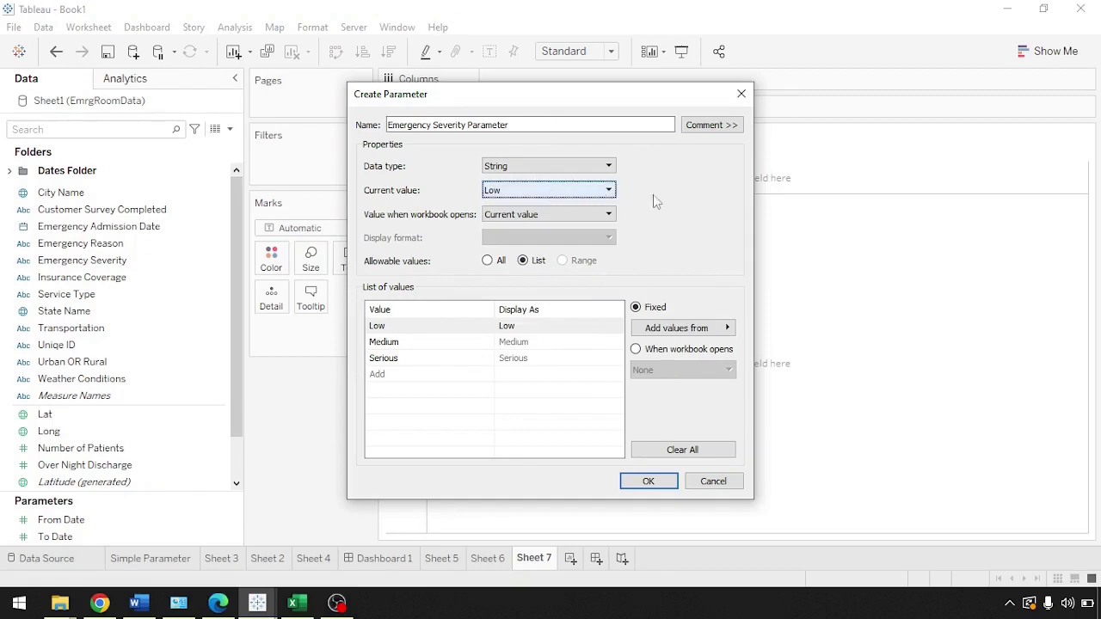
{"action": "double_click", "coordinate": [519, 194]}
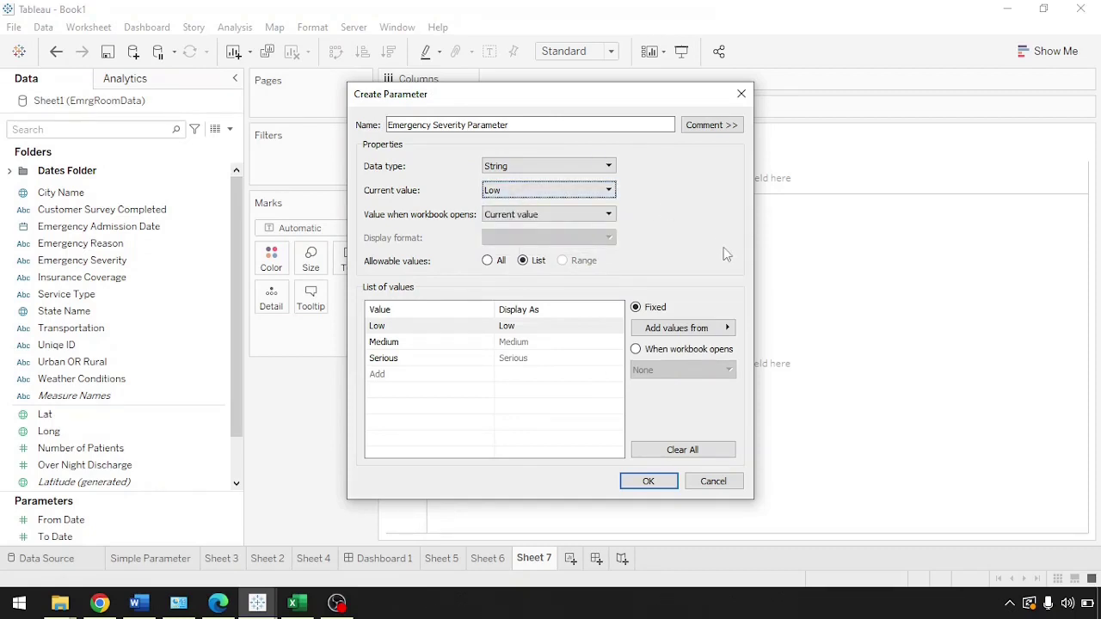
{"action": "double_click", "coordinate": [559, 220]}
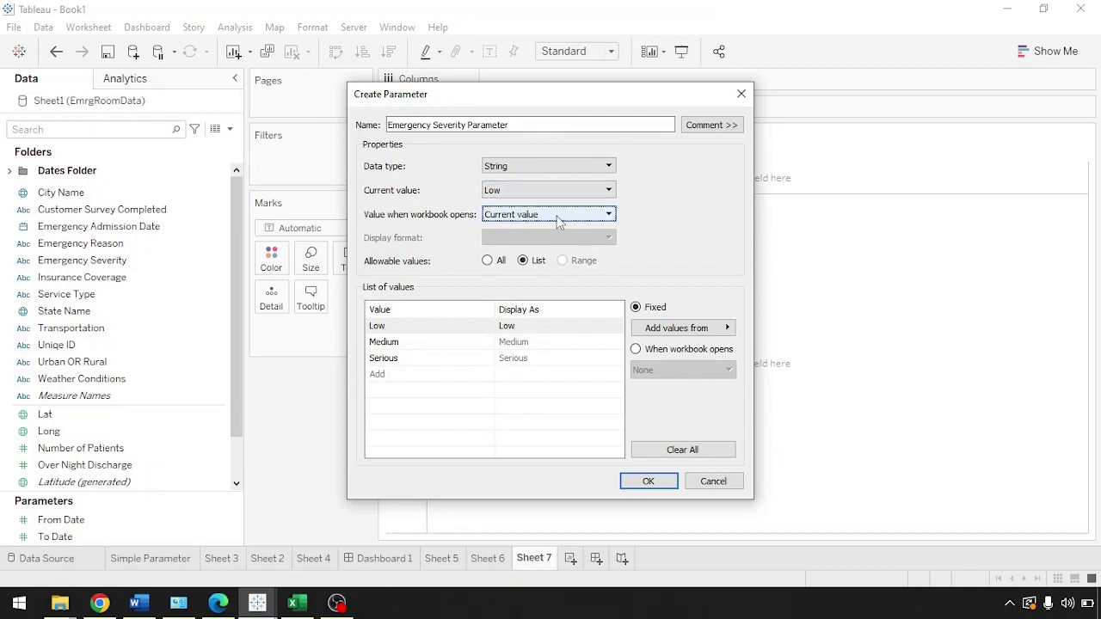
{"action": "left_click", "coordinate": [559, 222]}
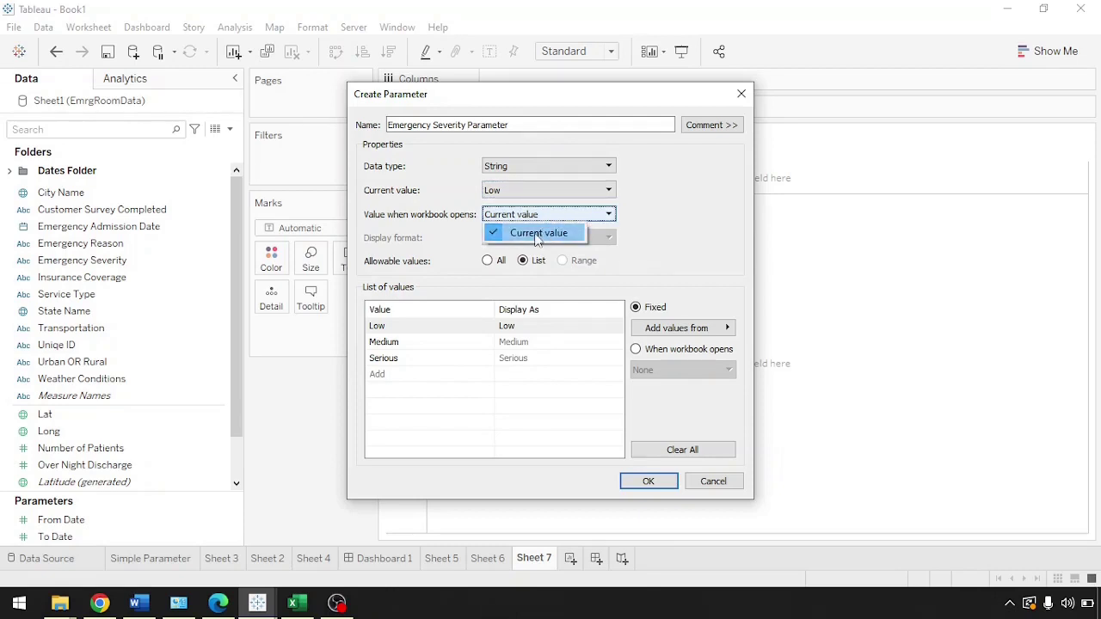
{"action": "left_click", "coordinate": [652, 215]}
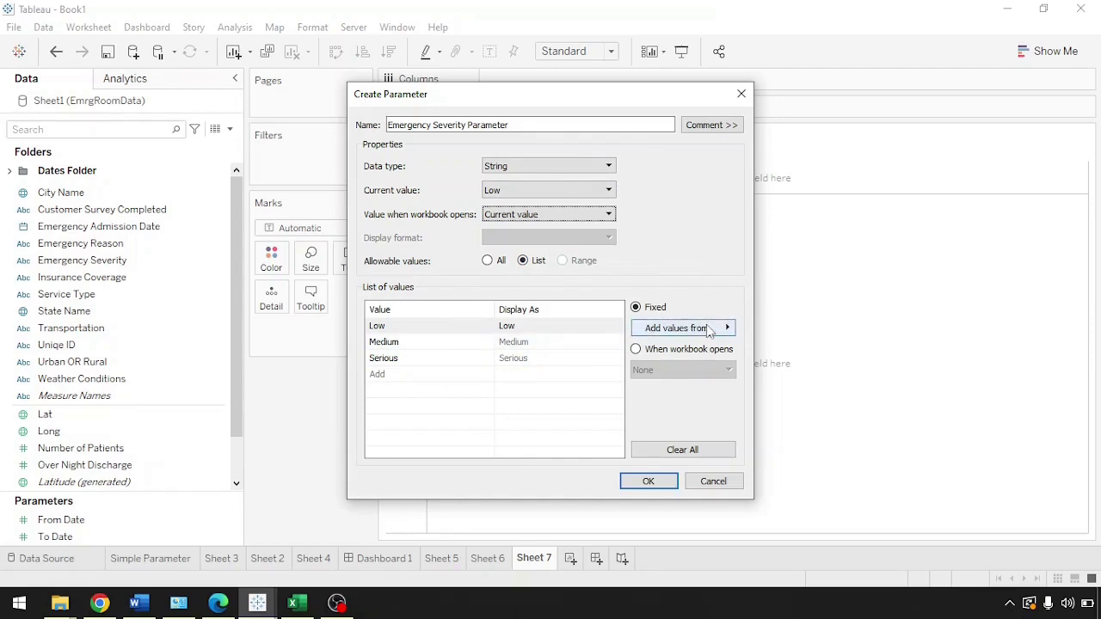
{"action": "left_click", "coordinate": [662, 486]}
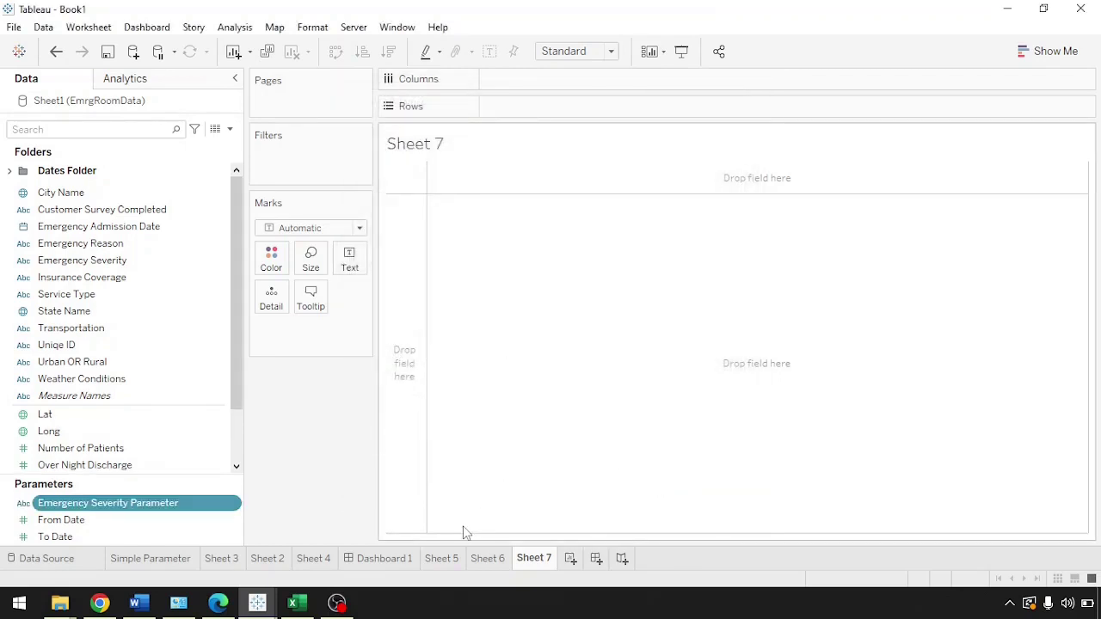
Start a new calculated field and name it "Emergency Severity Calc".
{"action": "left_click", "coordinate": [60, 520], "text": "ctrl"}
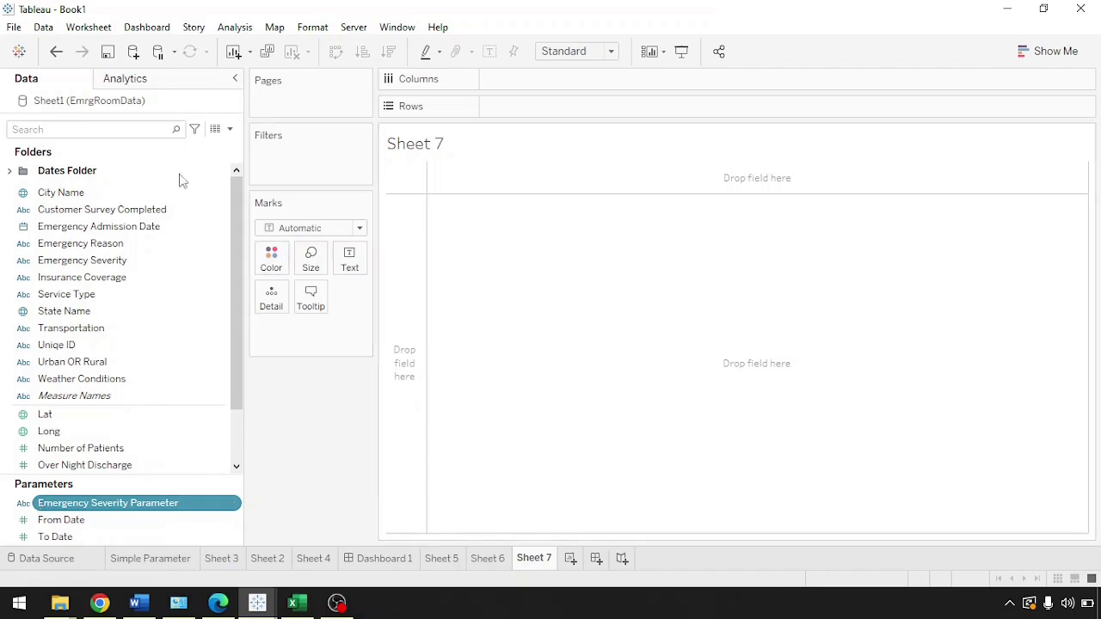
{"action": "left_click", "coordinate": [230, 129]}
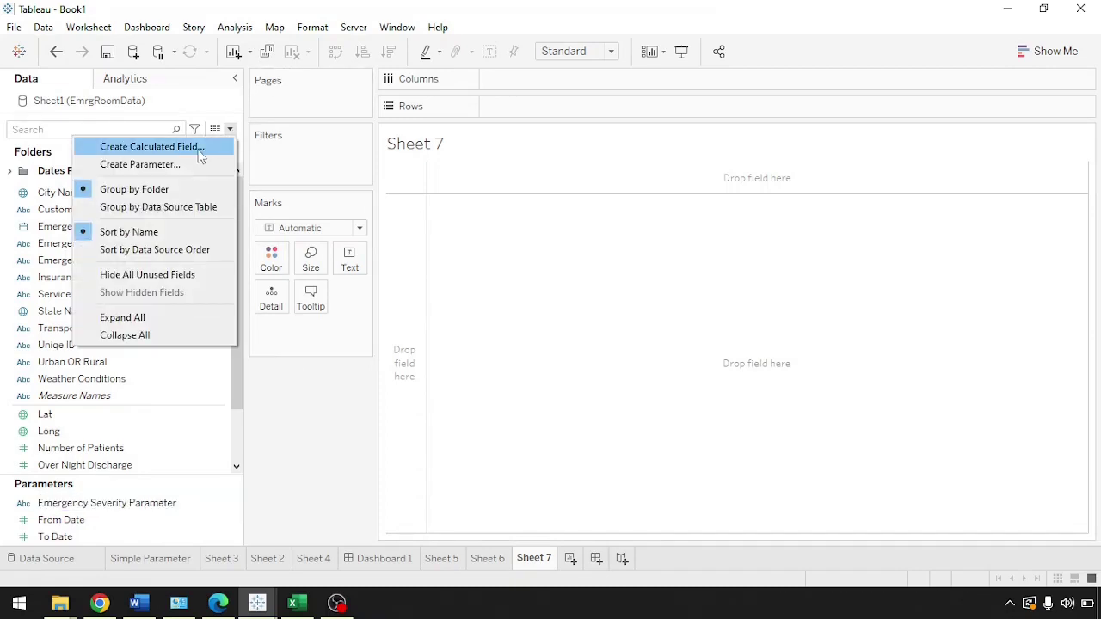
{"action": "left_click", "coordinate": [200, 148]}
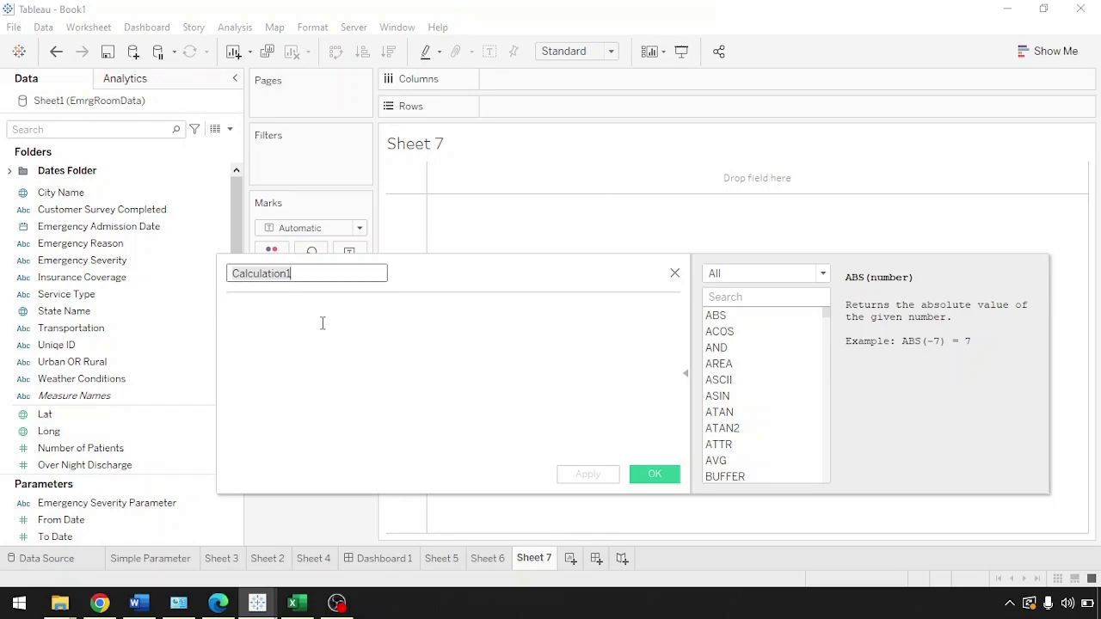
{"action": "left_click", "coordinate": [143, 506]}
{"action": "type", "text": "Emerg"}
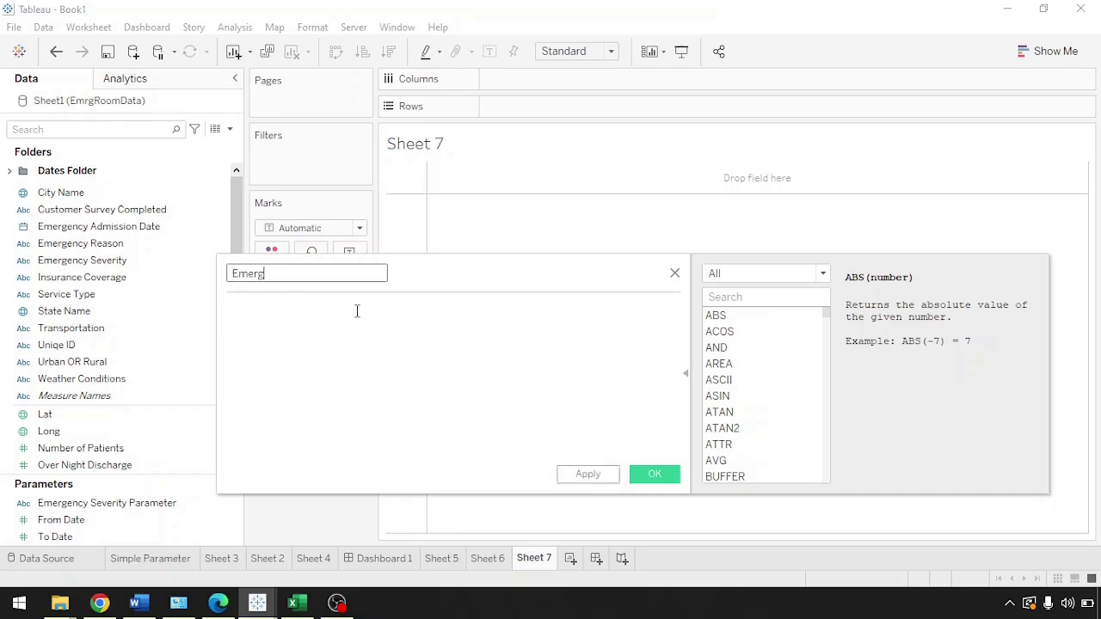
{"action": "type", "text": "ency Severity Calc"}
Insert [Emergency Severity Parameter] at the start of the calculated field's formula.
{"action": "left_click", "coordinate": [326, 325]}
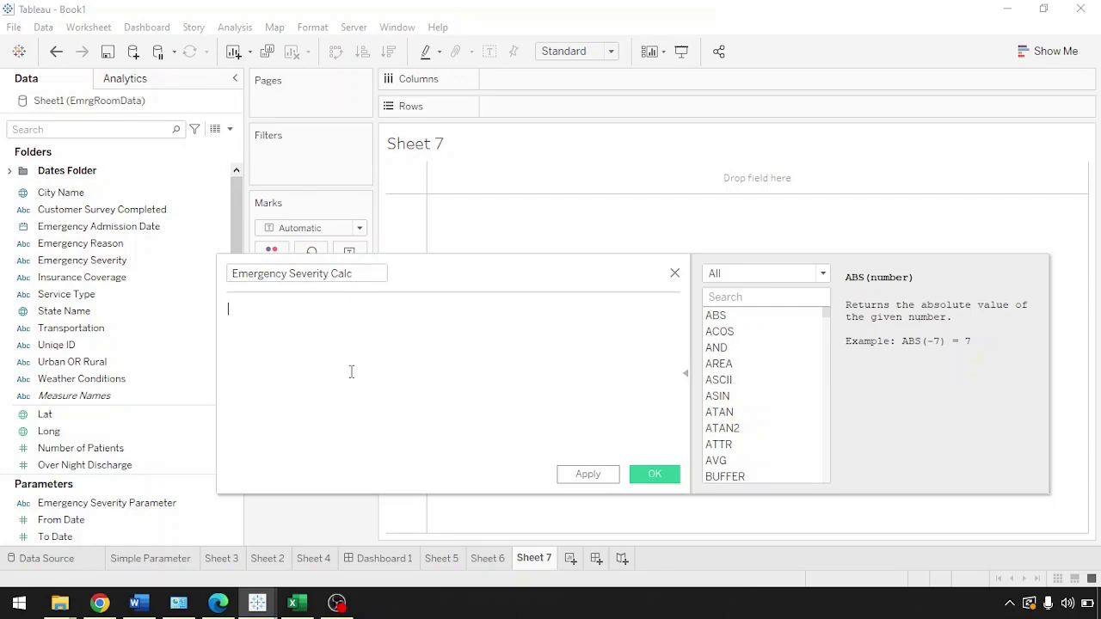
{"action": "type", "text": "emer"}
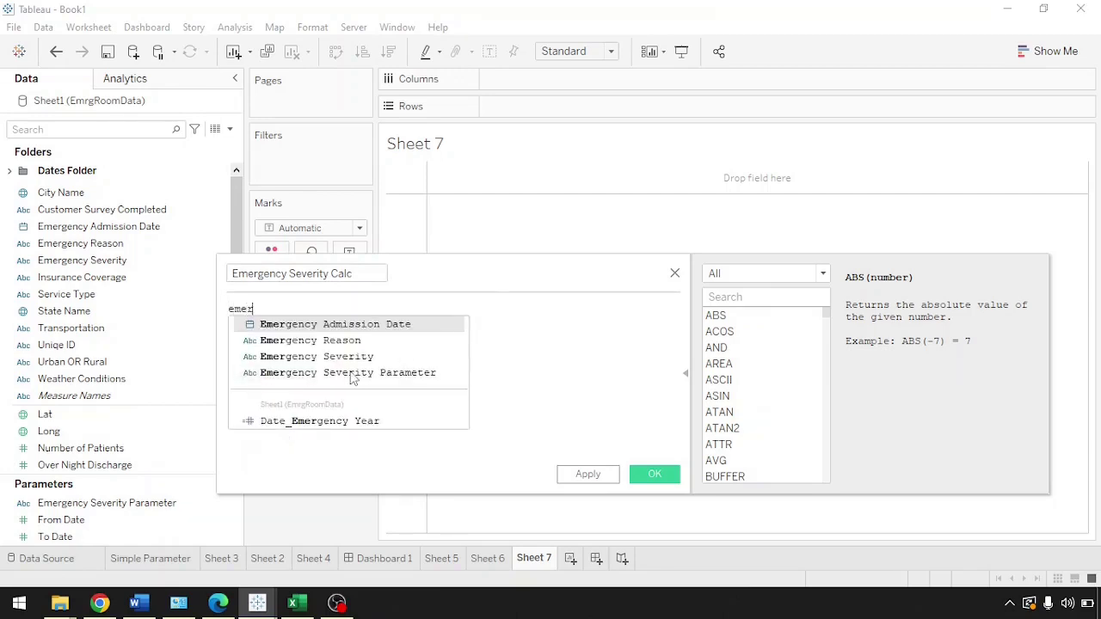
{"action": "key", "text": "BackSpace"}
{"action": "key", "text": "BackSpace"}
{"action": "key", "text": "BackSpace"}
{"action": "key", "text": "BackSpace"}
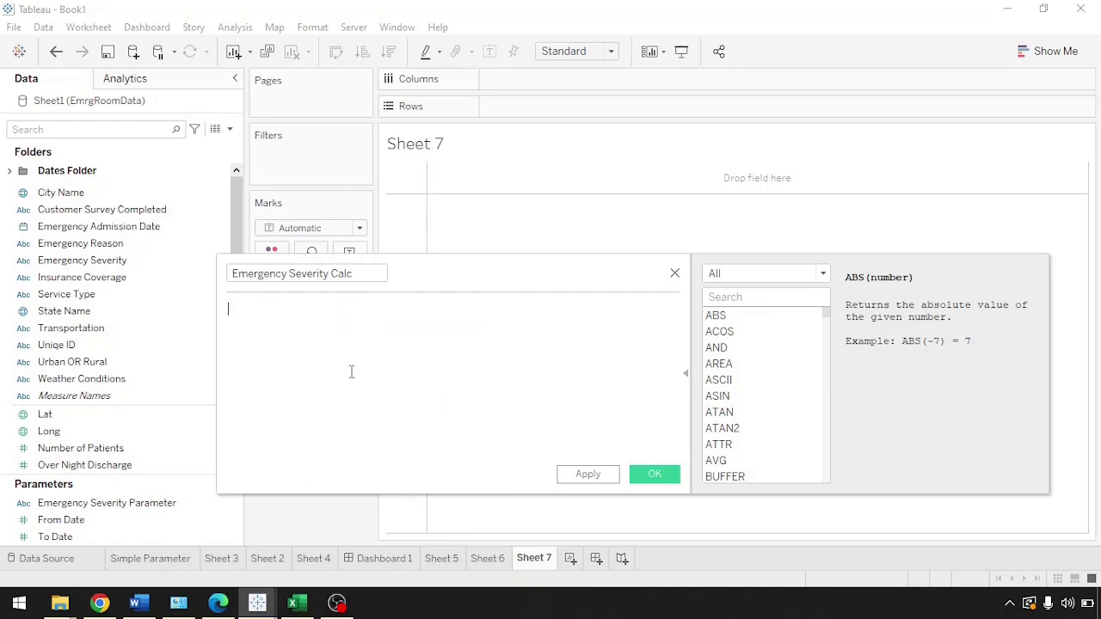
{"action": "type", "text": "emerge"}
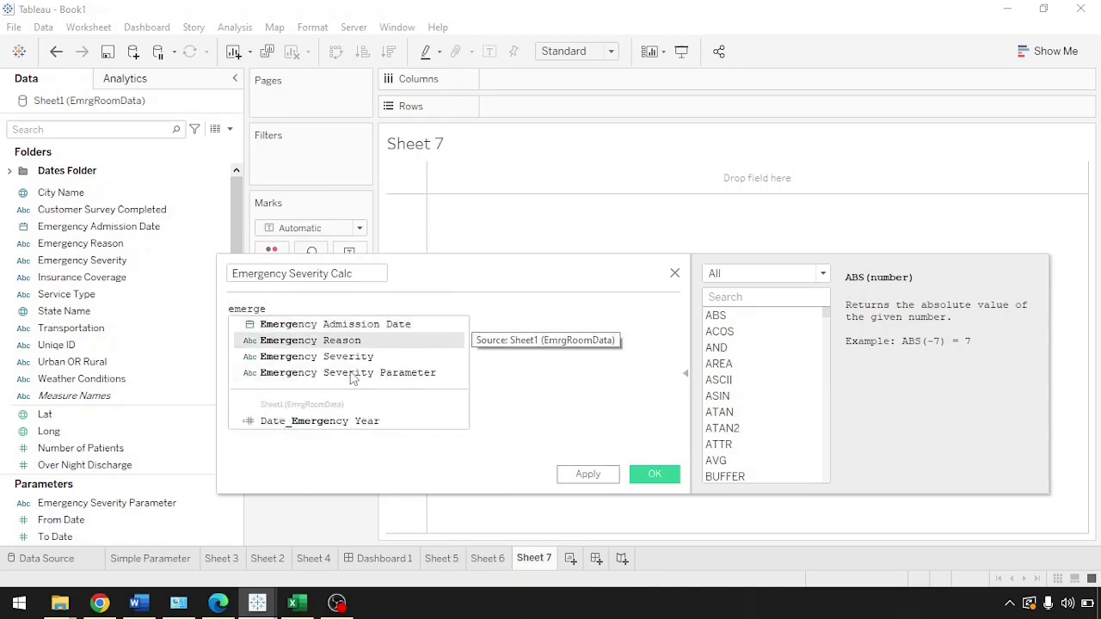
{"action": "key", "text": "Up"}
{"action": "key", "text": "Up"}
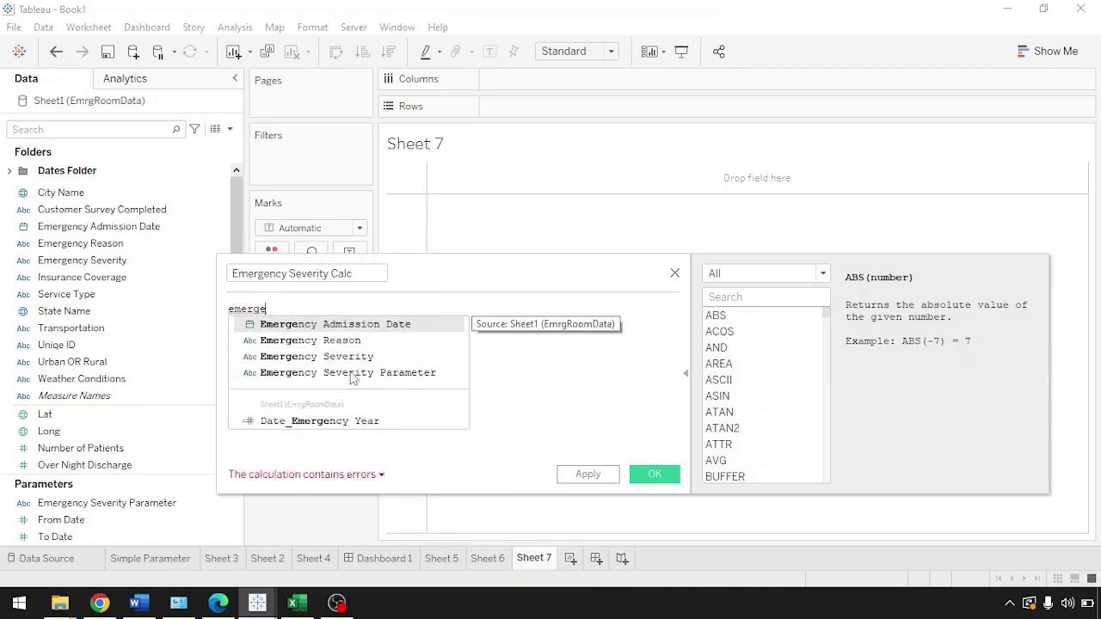
{"action": "key", "text": "Down"}
{"action": "key", "text": "Down"}
{"action": "key", "text": "Down"}
{"action": "key", "text": "Return"}
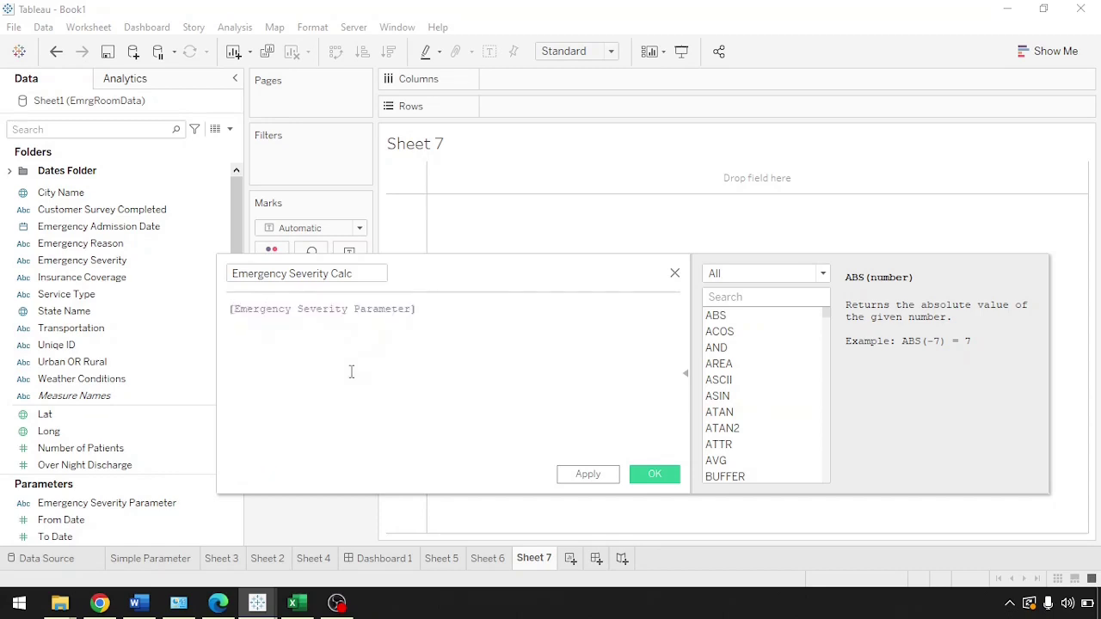
Complete the formula as [Emergency Severity Parameter] = [Emergency Severity] and save the calculated field.
{"action": "type", "text": "-"}
{"action": "key", "text": "BackSpace"}
{"action": "type", "text": "= em"}
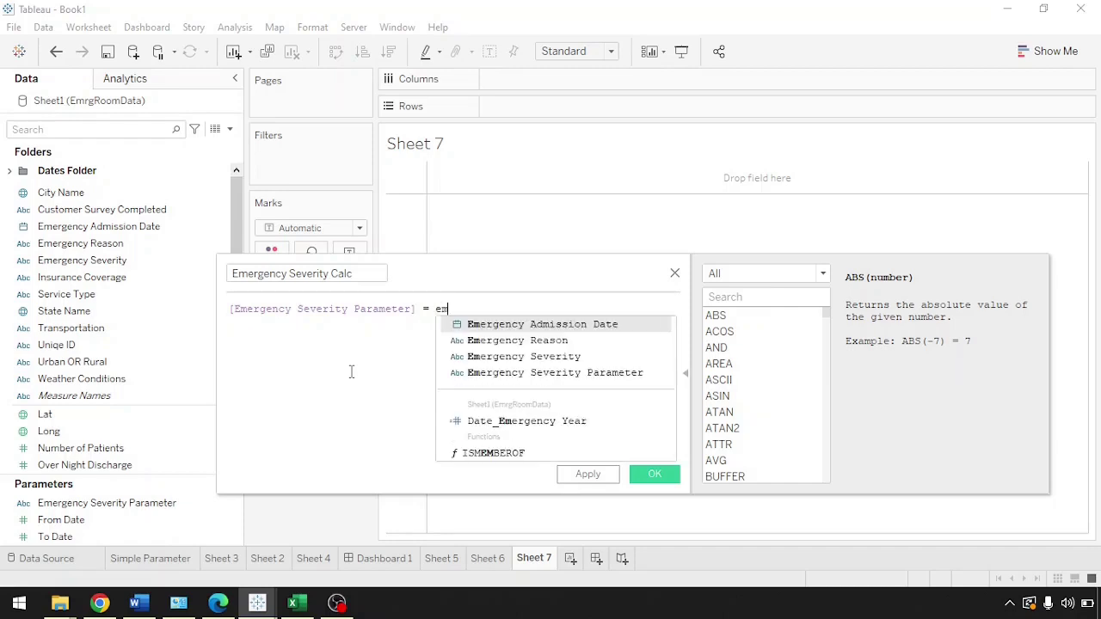
{"action": "key", "text": "BackSpace"}
{"action": "key", "text": "BackSpace"}
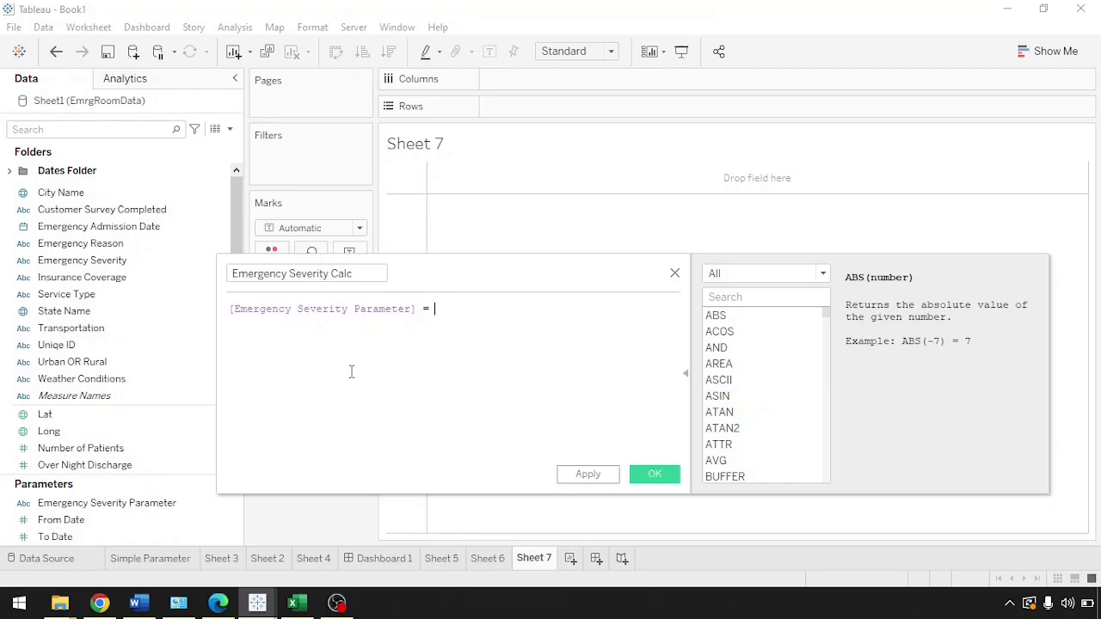
{"action": "left_click", "coordinate": [103, 247]}
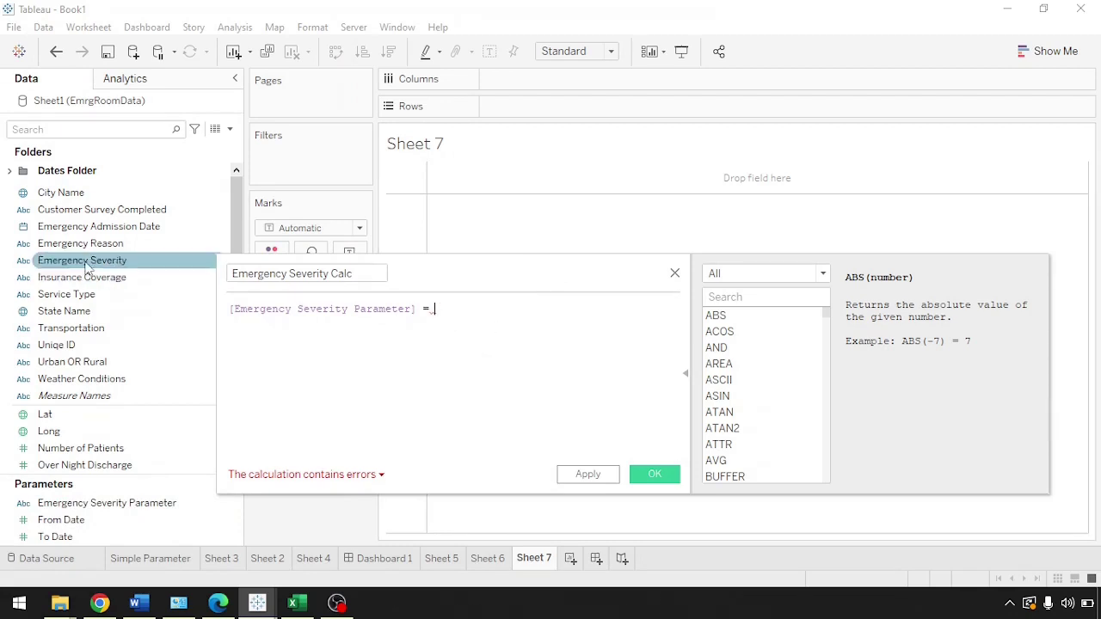
{"action": "type", "text": "emer"}
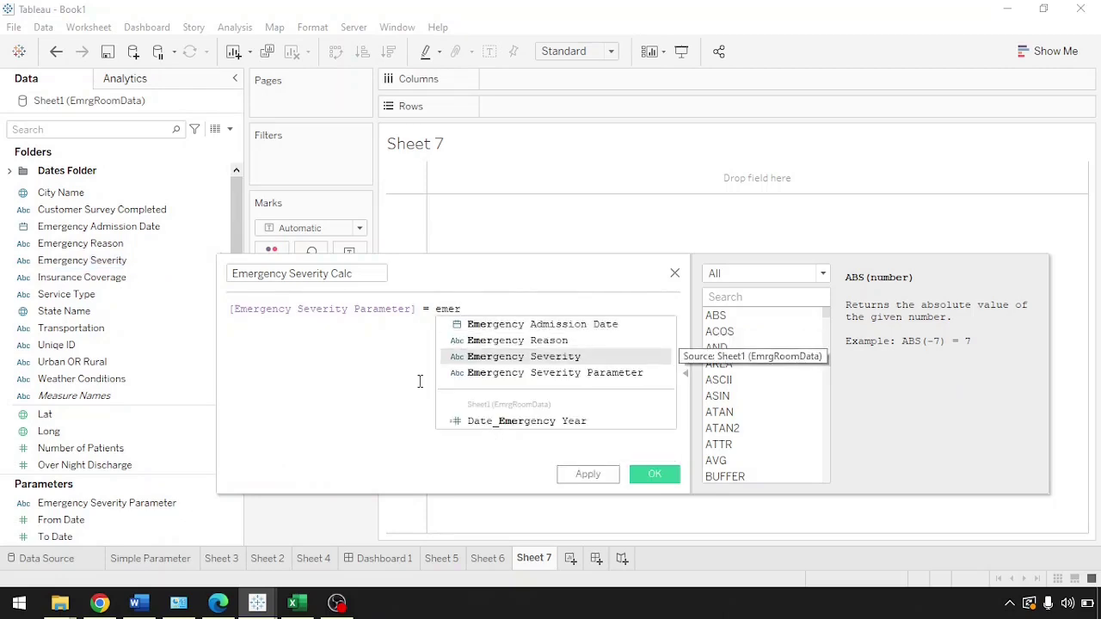
{"action": "key", "text": "Return"}
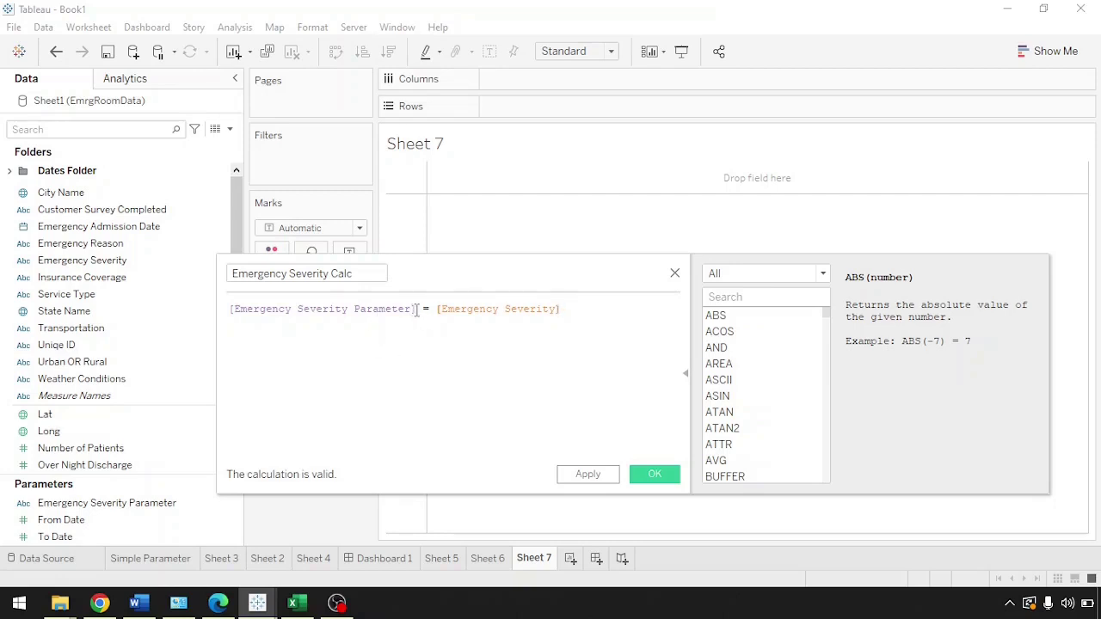
{"action": "left_click_drag", "start_coordinate": [416, 309], "coordinate": [230, 309]}
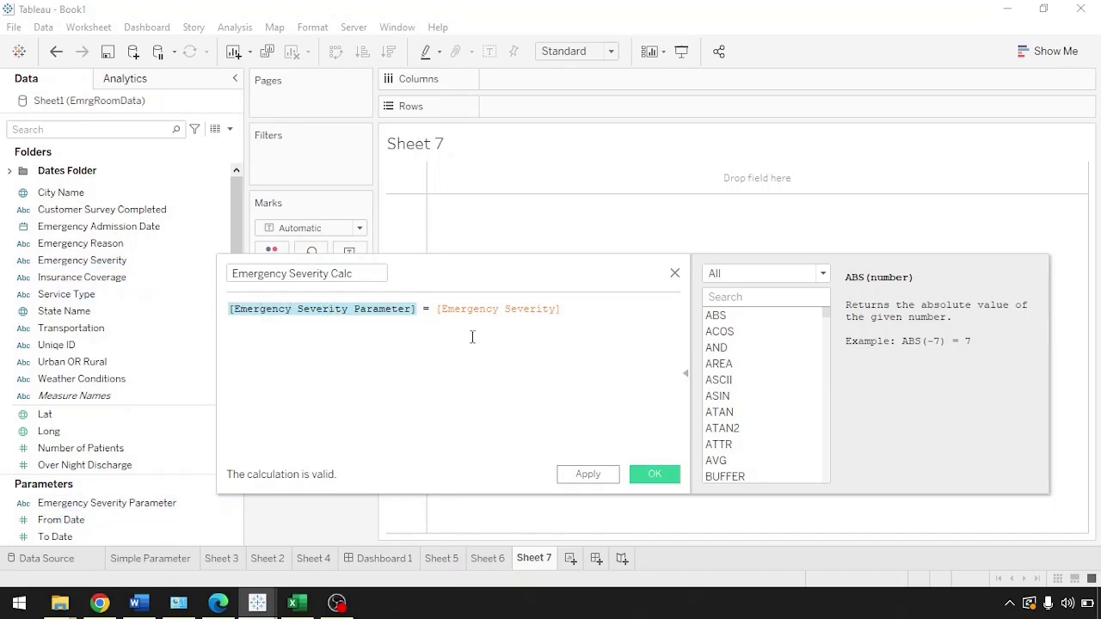
{"action": "left_click", "coordinate": [607, 311]}
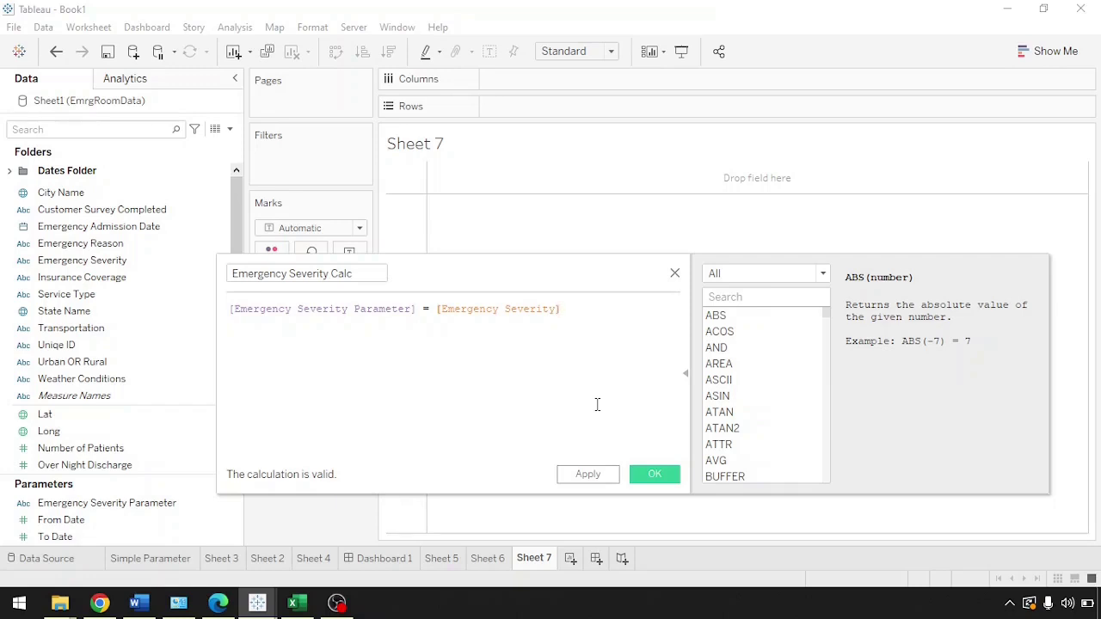
{"action": "left_click", "coordinate": [652, 478]}
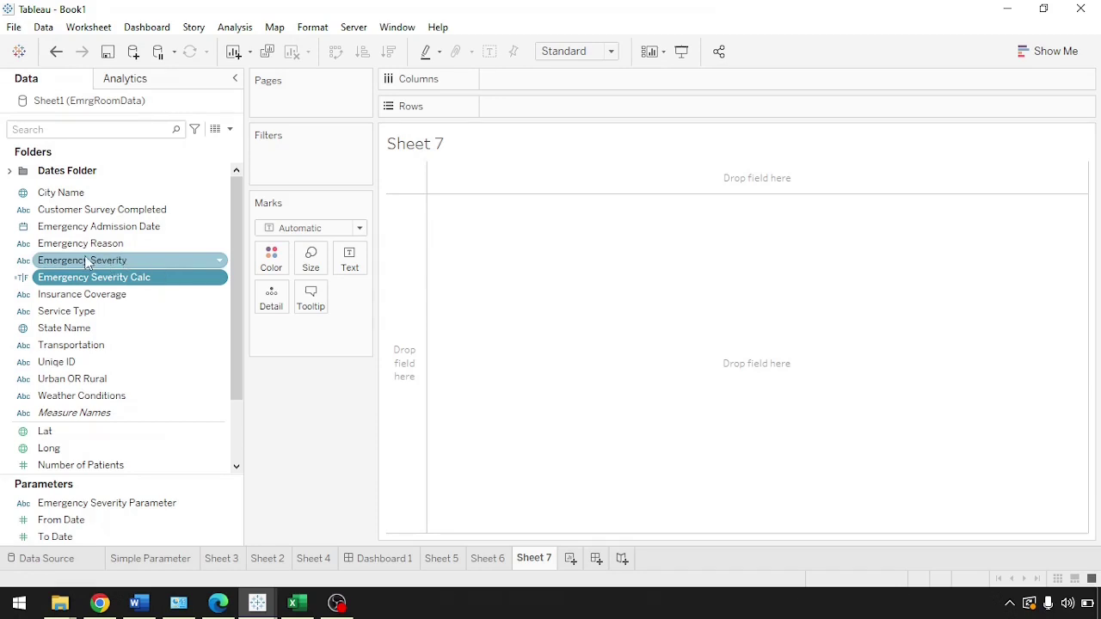
Build a table on Sheet 7 with Emergency Severity as rows and Number of Patients as text, and widen the row header column.
{"action": "left_click_drag", "start_coordinate": [86, 263], "coordinate": [521, 108]}
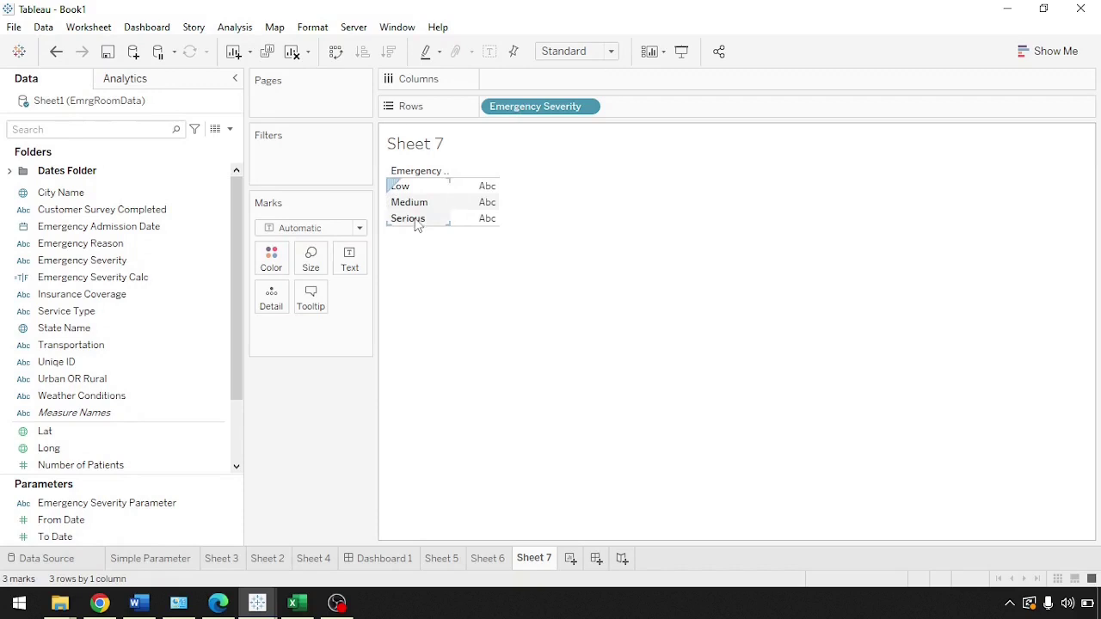
{"action": "left_click_drag", "start_coordinate": [235, 361], "coordinate": [236, 405]}
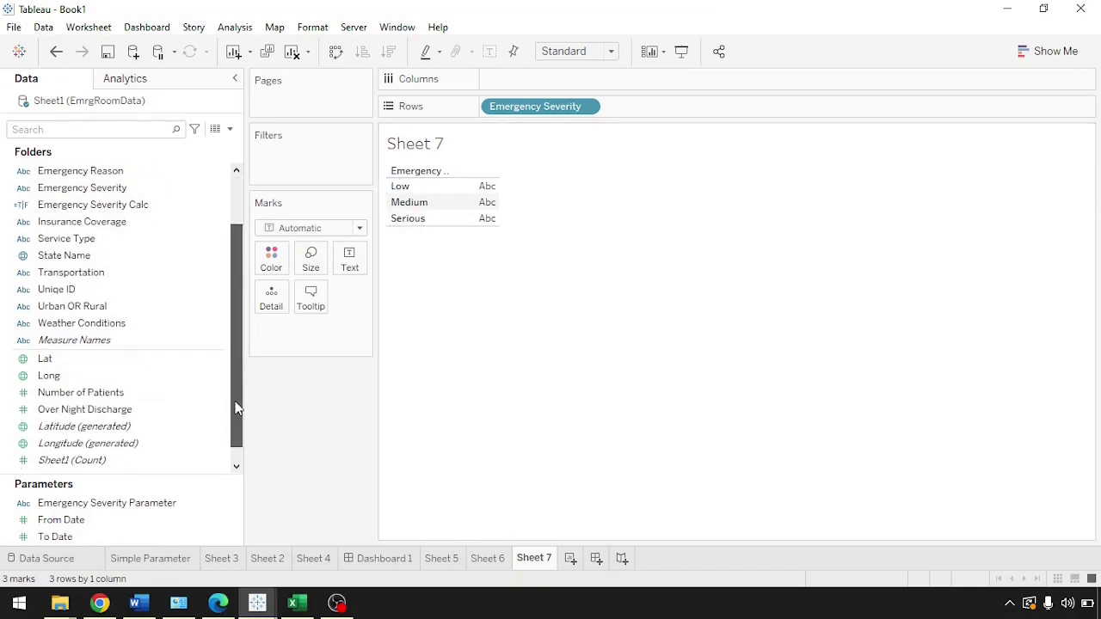
{"action": "left_click_drag", "start_coordinate": [125, 393], "coordinate": [352, 273]}
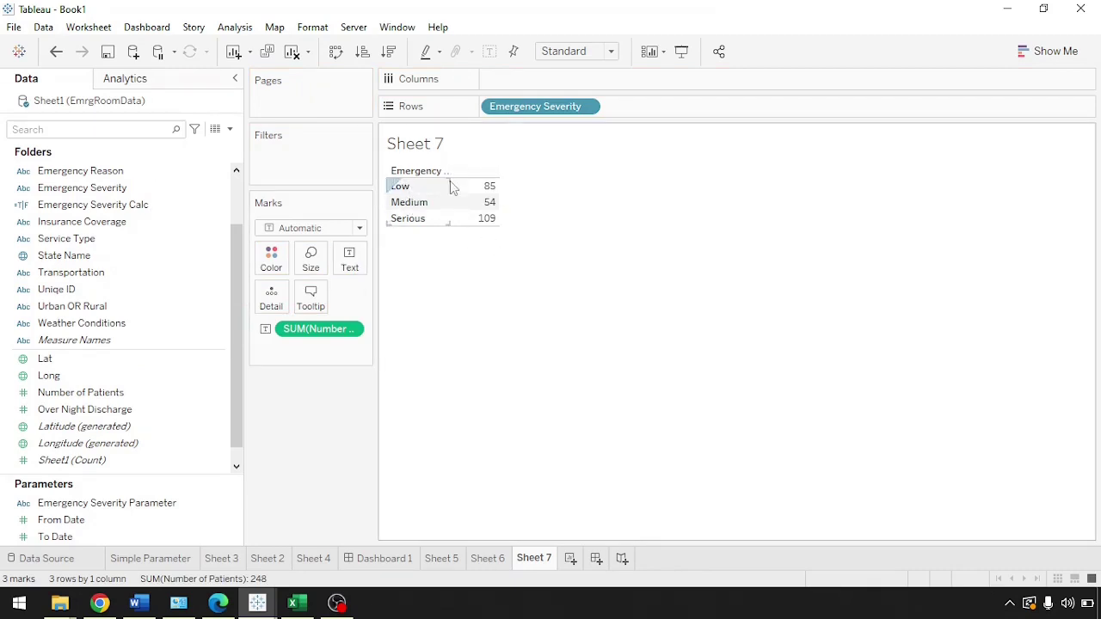
{"action": "left_click_drag", "start_coordinate": [453, 186], "coordinate": [504, 200]}
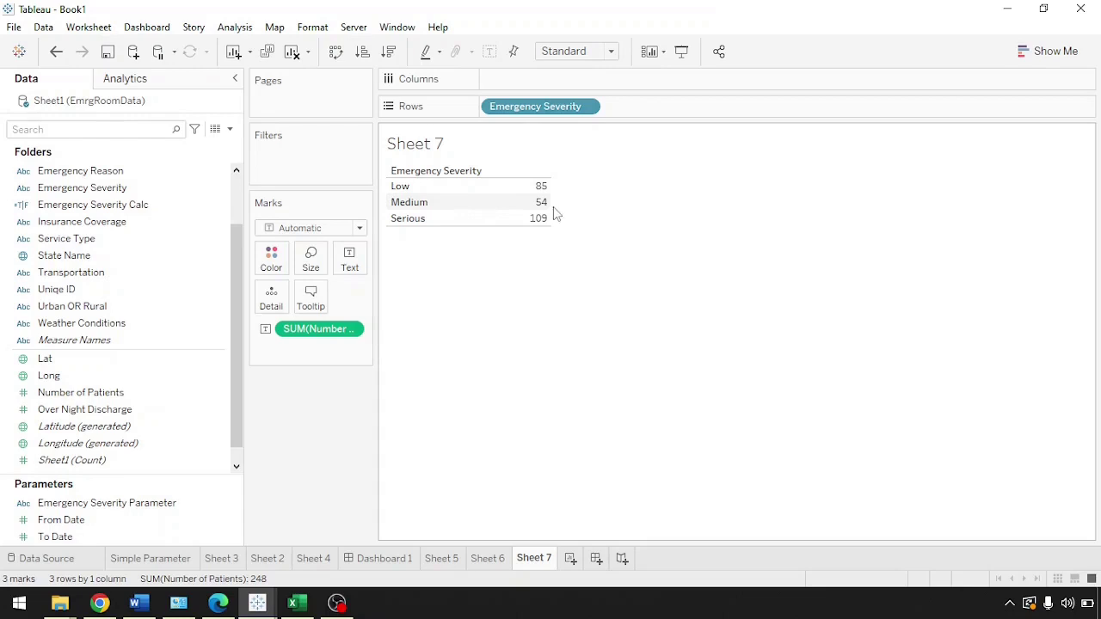
Show the Emergency Severity Parameter control on Sheet 7.
{"action": "left_click", "coordinate": [127, 504]}
{"action": "right_click", "coordinate": [125, 512]}
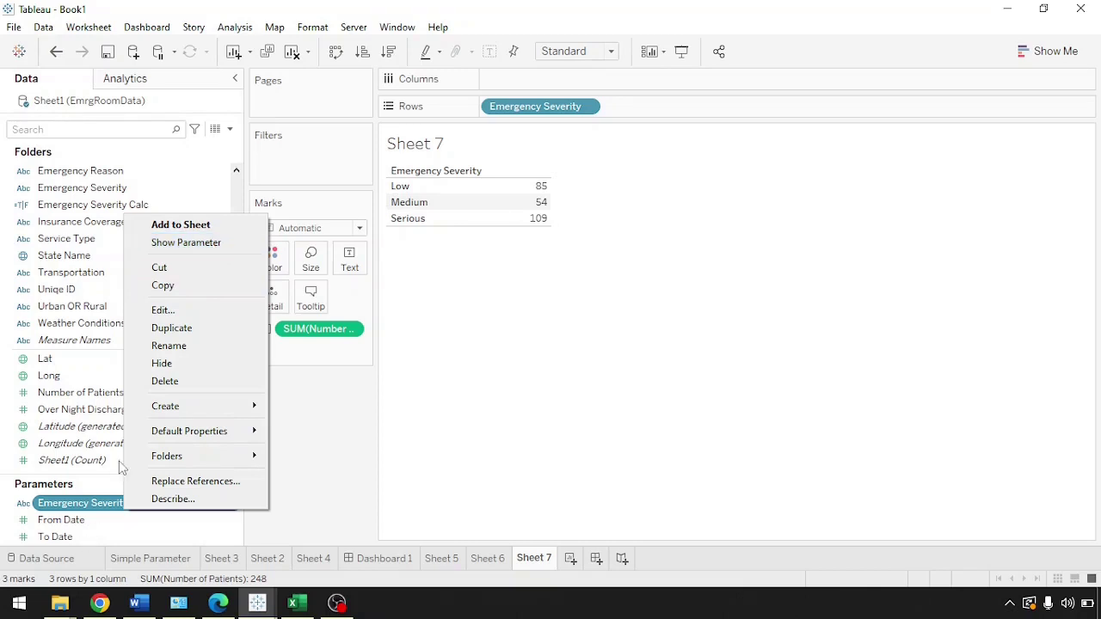
{"action": "key", "text": "Escape"}
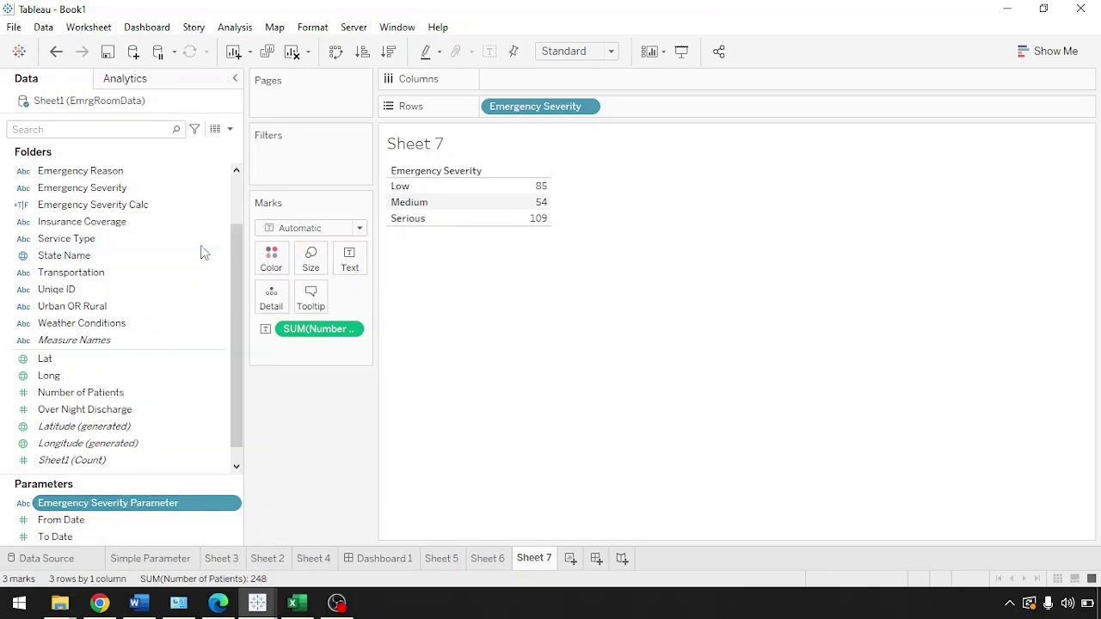
{"action": "right_click", "coordinate": [164, 499]}
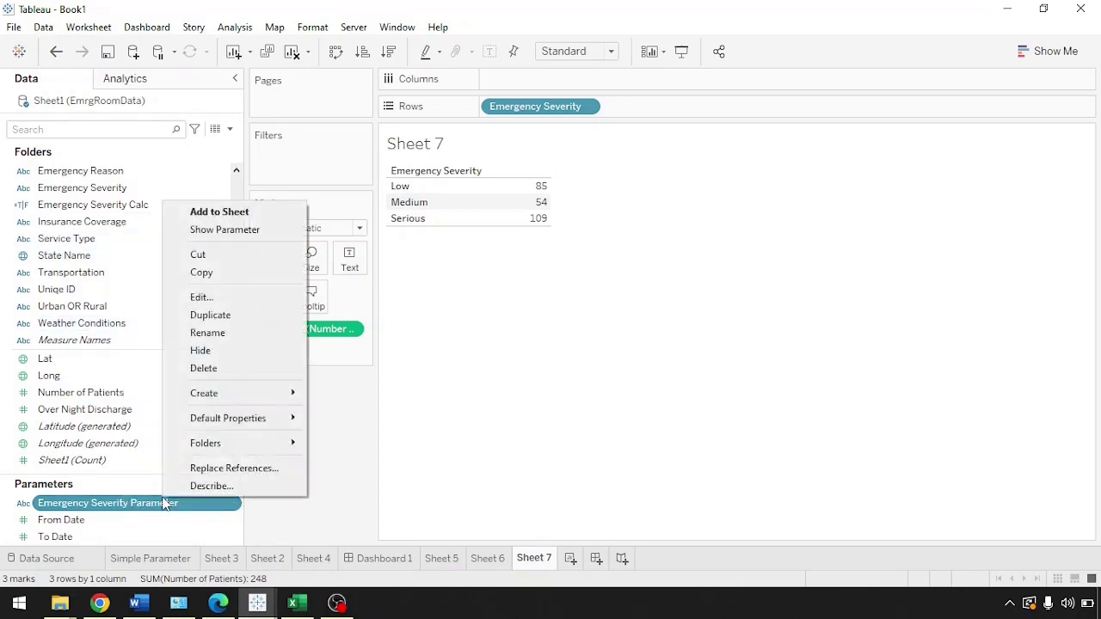
{"action": "left_click", "coordinate": [260, 233]}
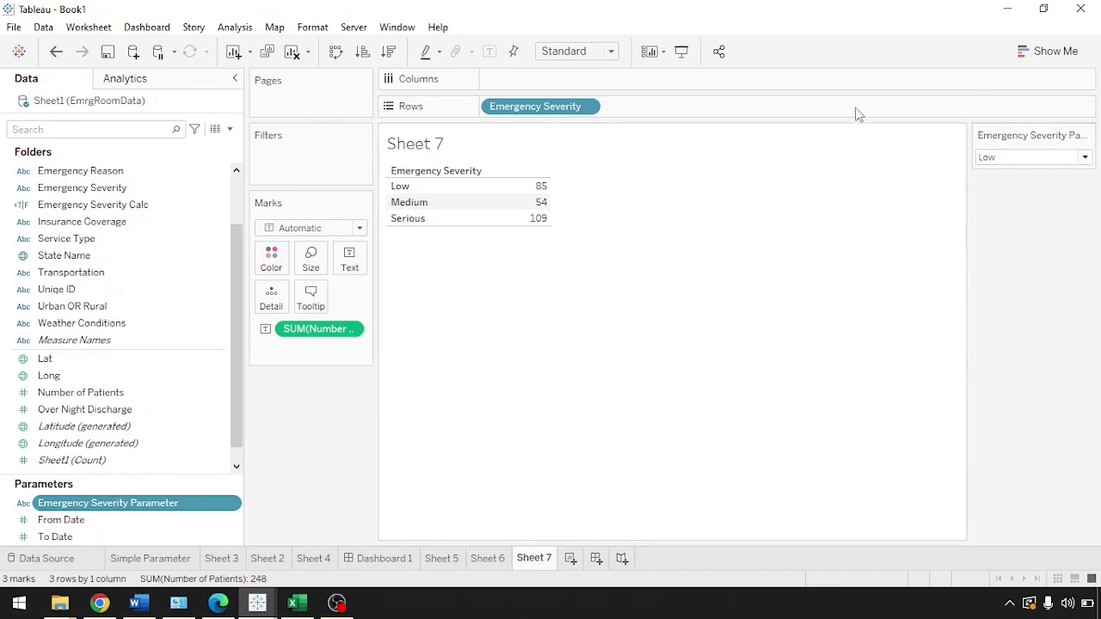
Test the Emergency Severity Parameter control by switching it to Medium and then to Serious.
{"action": "left_click", "coordinate": [995, 158]}
{"action": "left_click", "coordinate": [998, 185]}
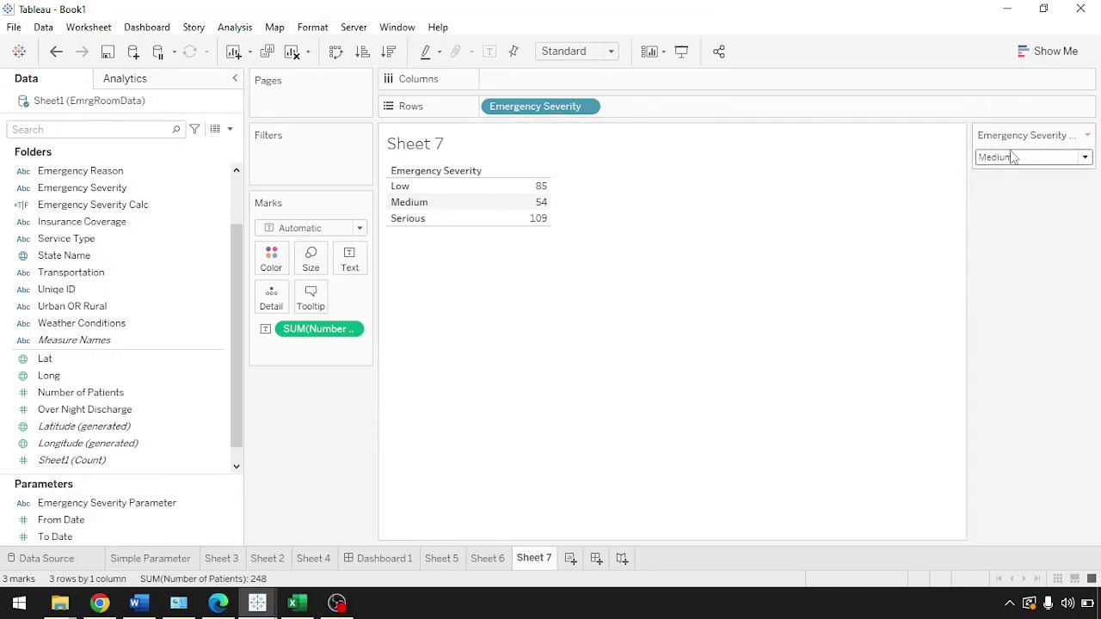
{"action": "left_click", "coordinate": [1010, 157]}
{"action": "left_click", "coordinate": [1012, 203]}
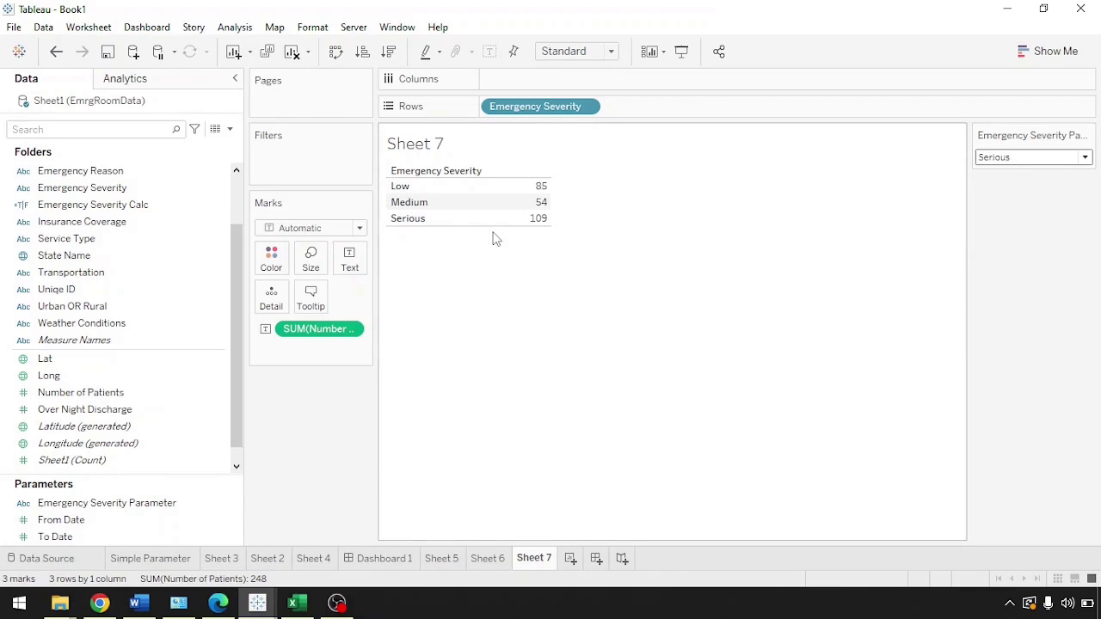
Filter Sheet 7 by Emergency Severity Calc, keeping only the True value.
{"action": "left_click", "coordinate": [86, 205]}
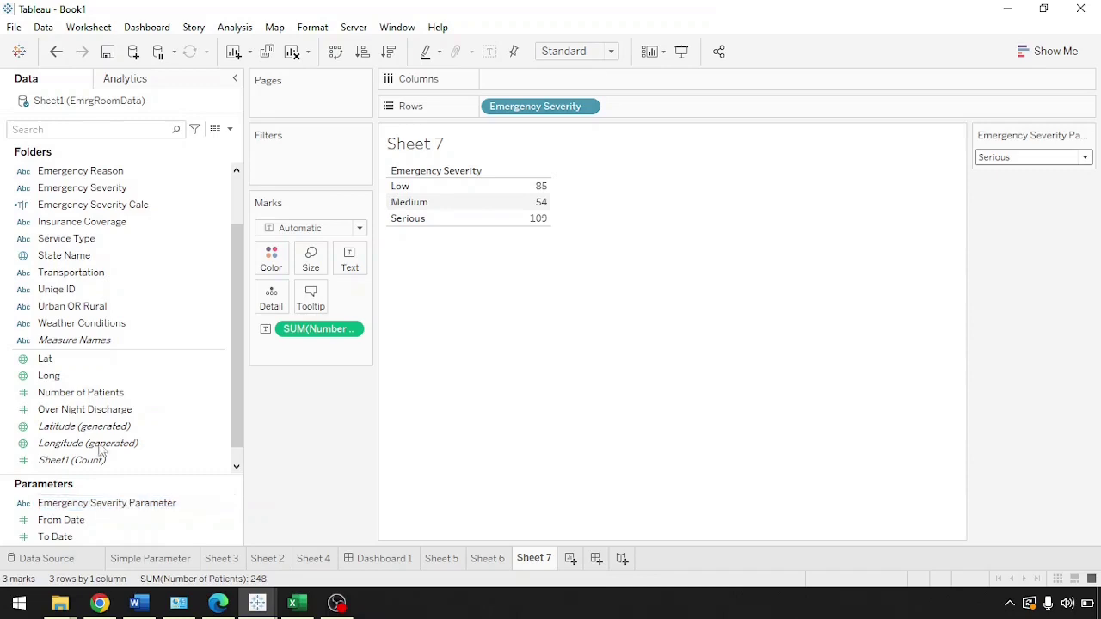
{"action": "left_click", "coordinate": [116, 209]}
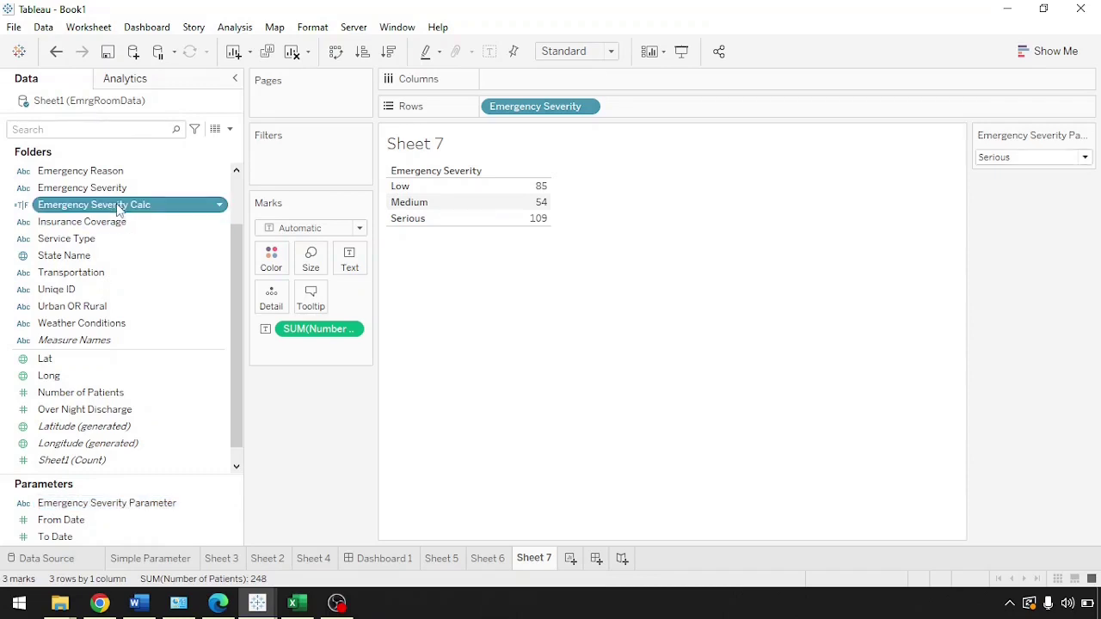
{"action": "left_click_drag", "start_coordinate": [118, 210], "coordinate": [328, 157]}
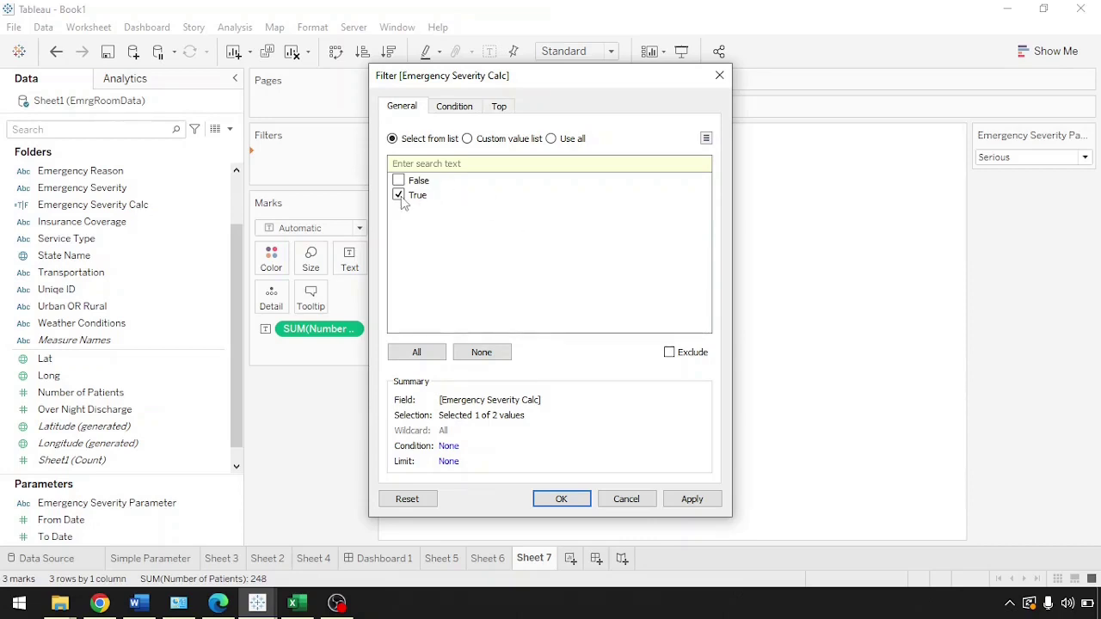
{"action": "left_click", "coordinate": [693, 500]}
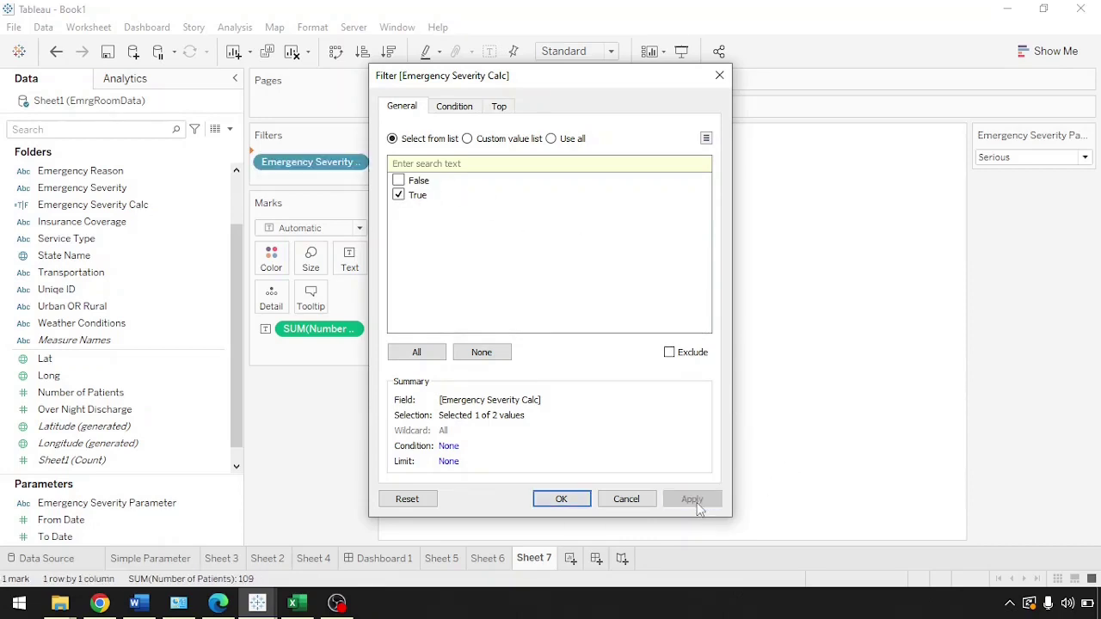
{"action": "left_click", "coordinate": [559, 500]}
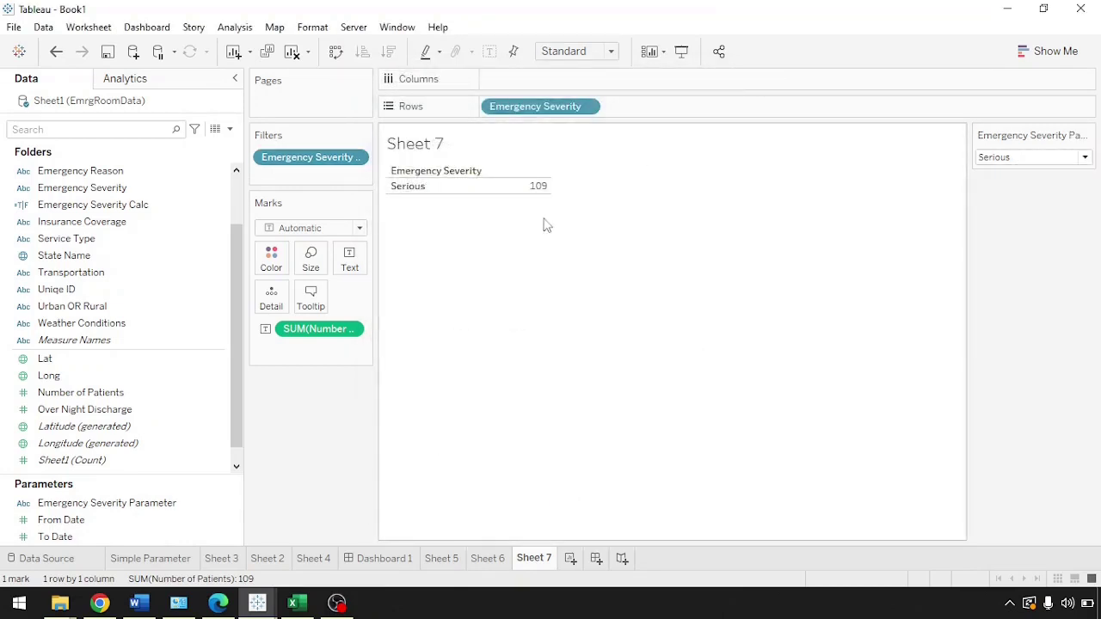
Switch the Emergency Severity Parameter to Medium, check the filtered table, and set the parameter to Low.
{"action": "left_click", "coordinate": [1059, 159]}
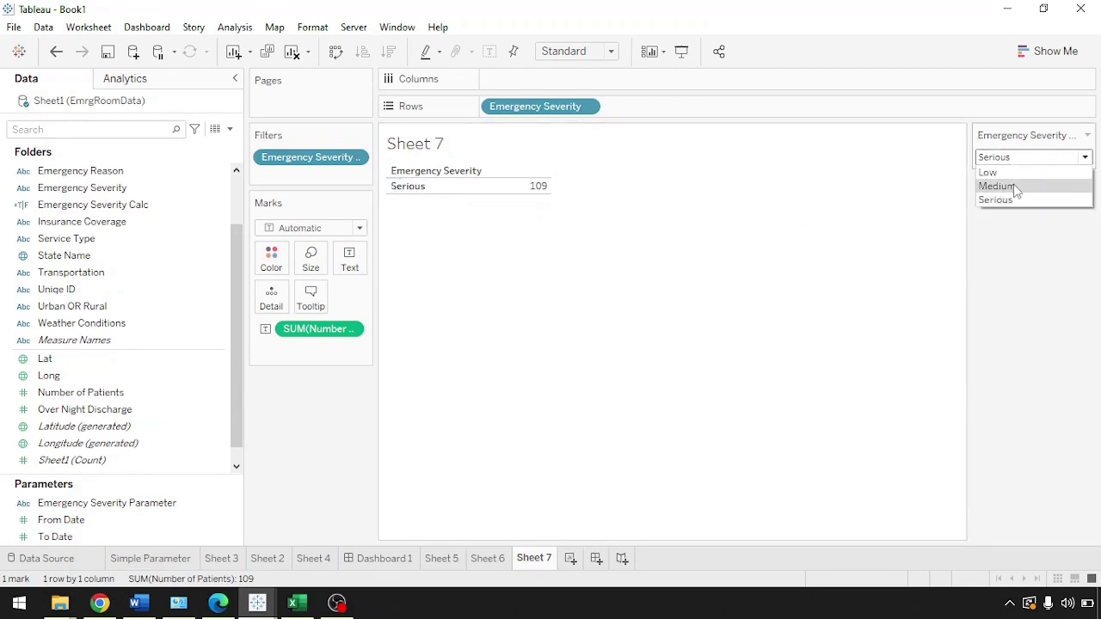
{"action": "left_click", "coordinate": [1013, 184]}
{"action": "mouse_move", "coordinate": [547, 196]}
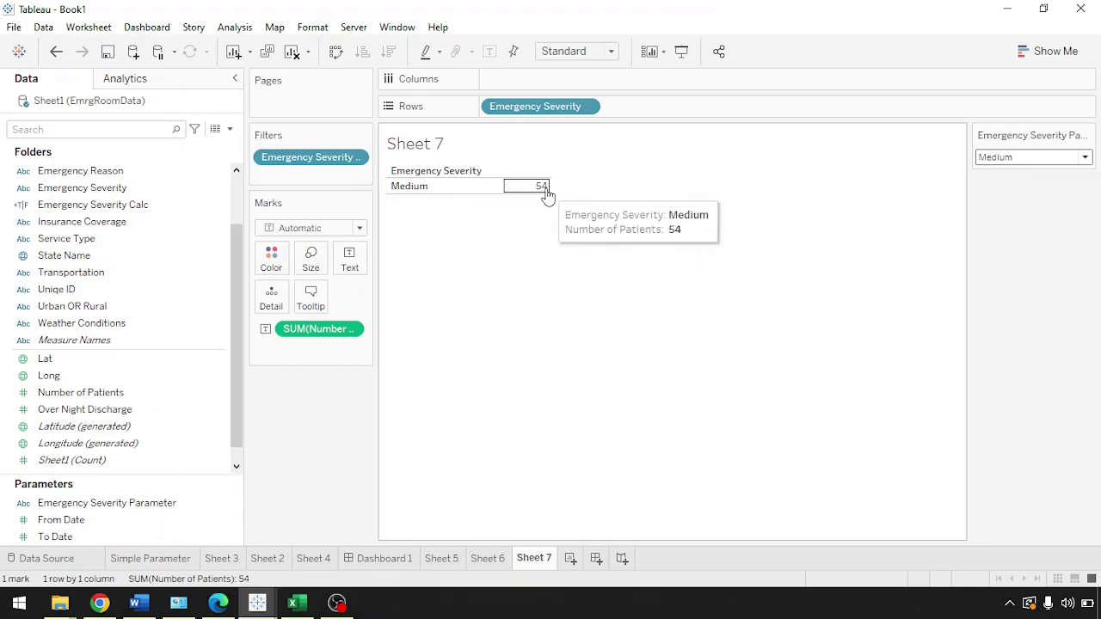
{"action": "left_click", "coordinate": [1012, 160]}
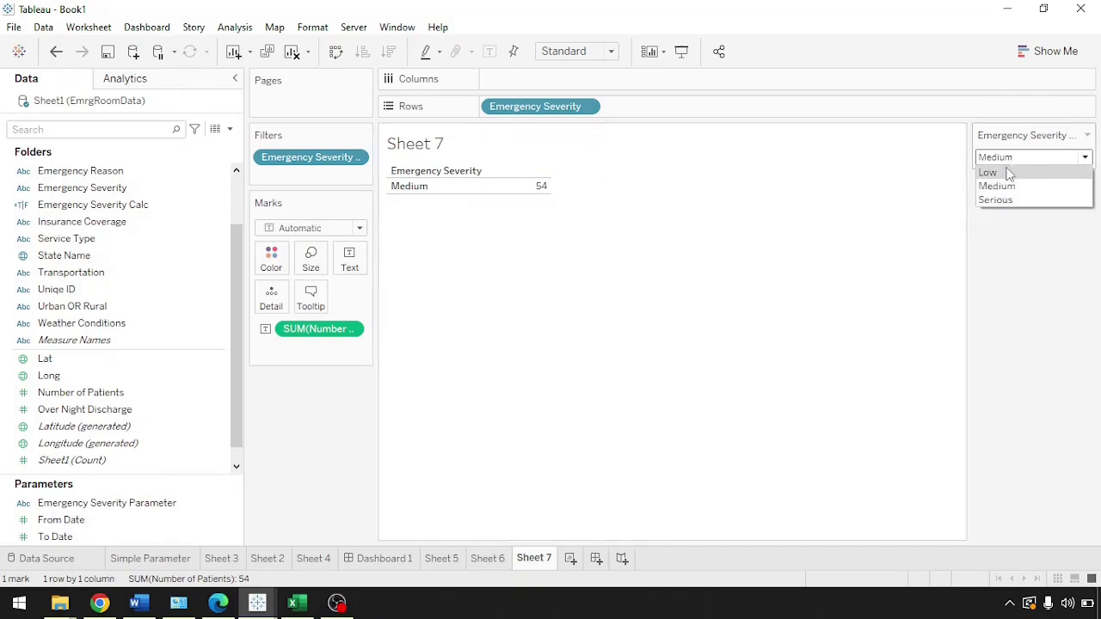
{"action": "left_click", "coordinate": [1009, 174]}
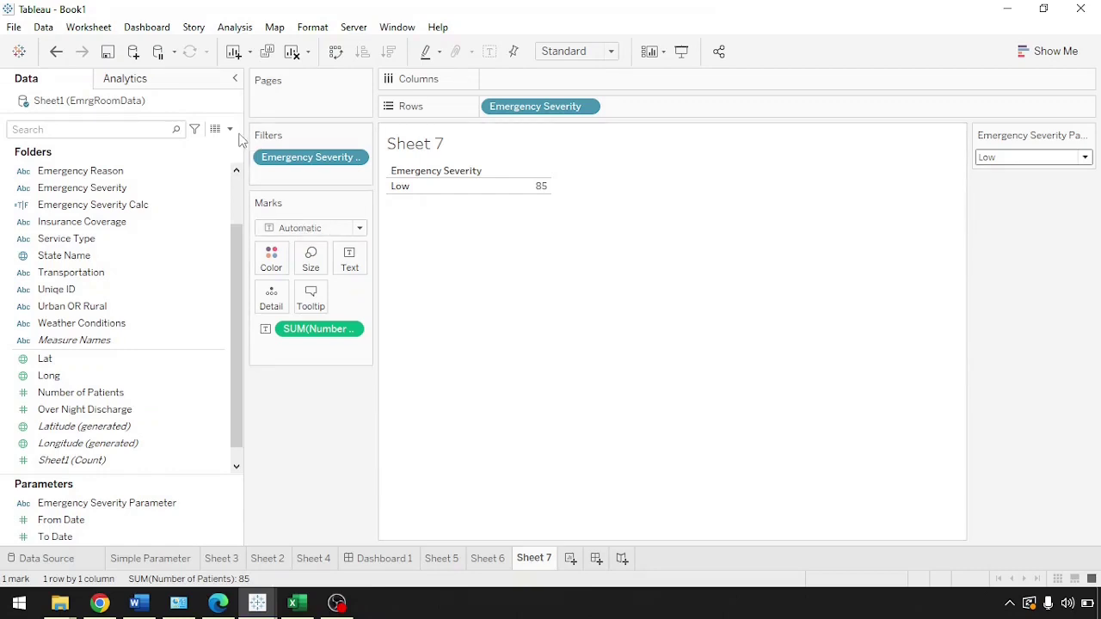
Add a new worksheet and start a new parameter named "Service Type Parameter".
{"action": "left_click", "coordinate": [571, 559]}
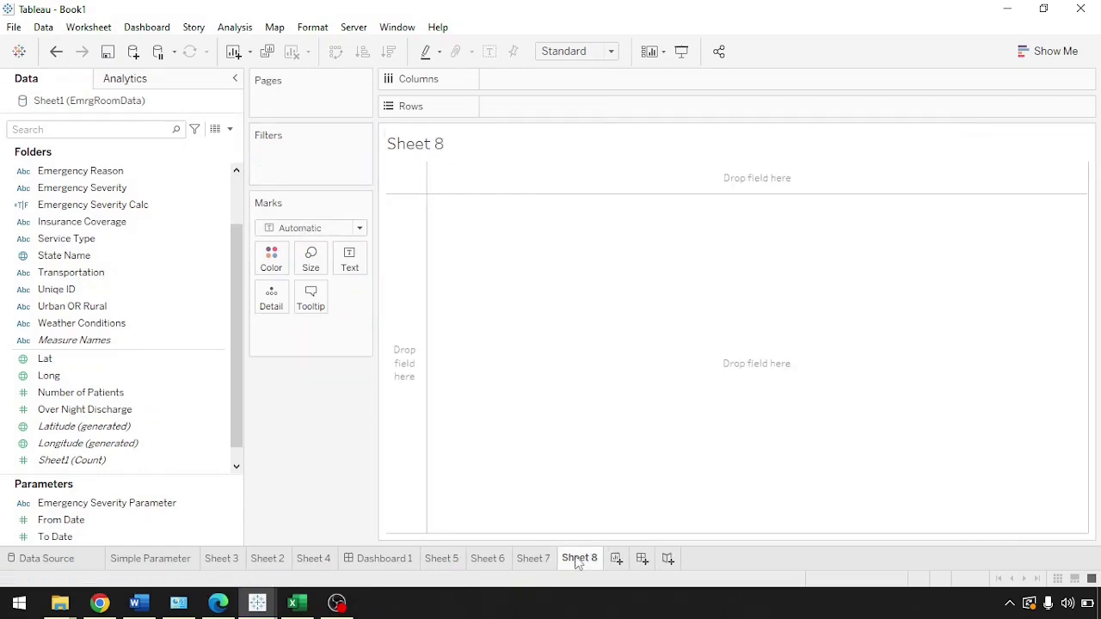
{"action": "left_click", "coordinate": [230, 130]}
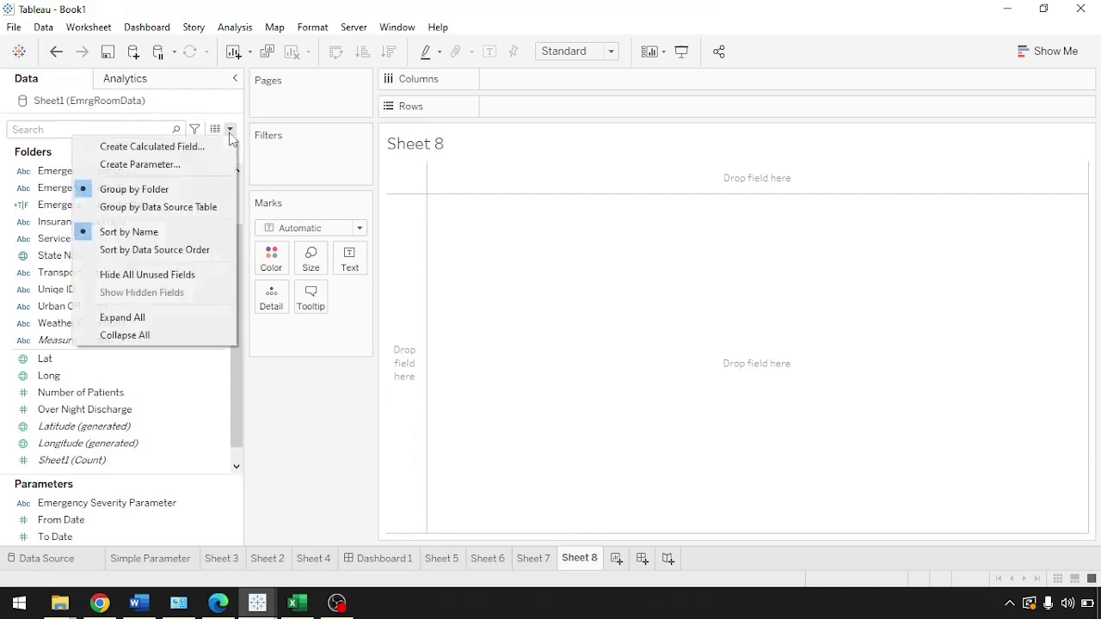
{"action": "left_click", "coordinate": [191, 164]}
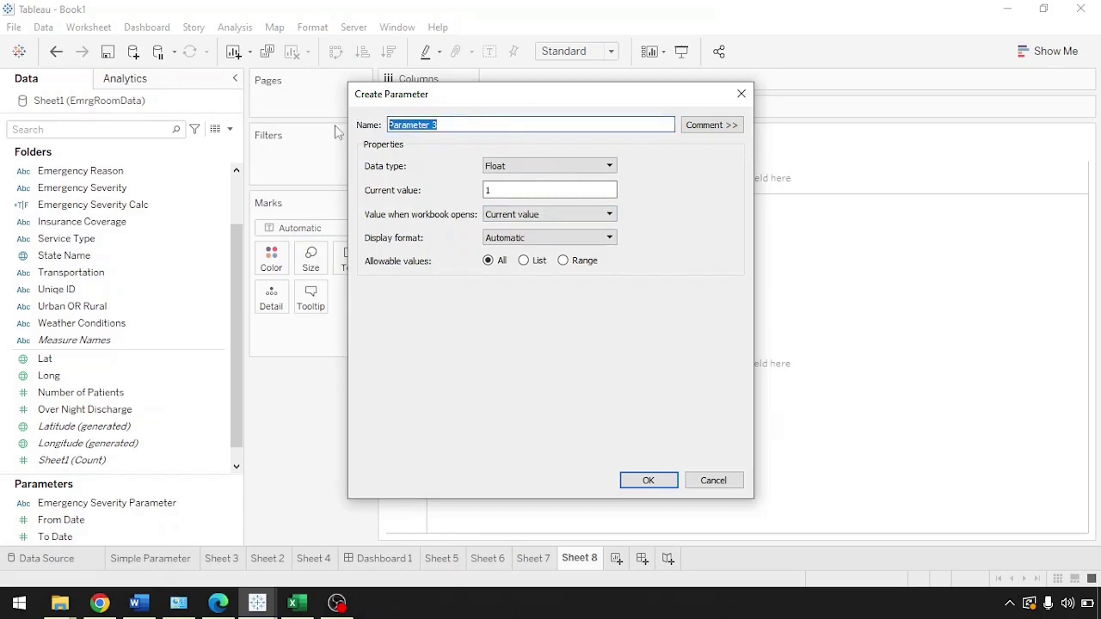
{"action": "type", "text": "Service"}
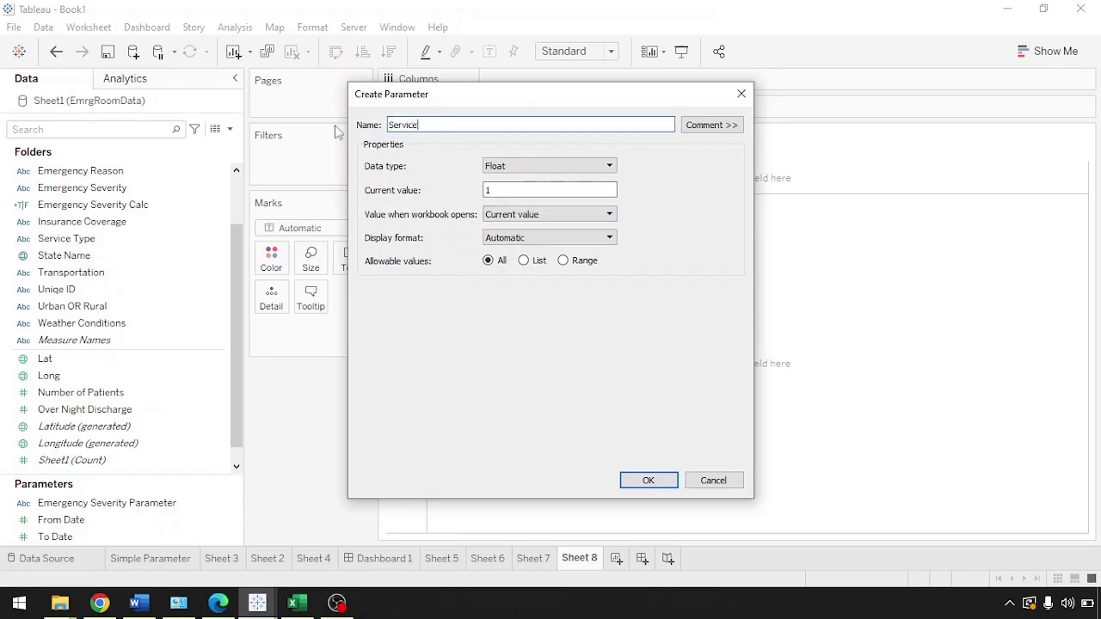
{"action": "type", "text": " Type Parameter"}
Check the Service Type column in the Excel workbook, and set the parameter's data type to String with a list of allowable values.
{"action": "left_click", "coordinate": [296, 604]}
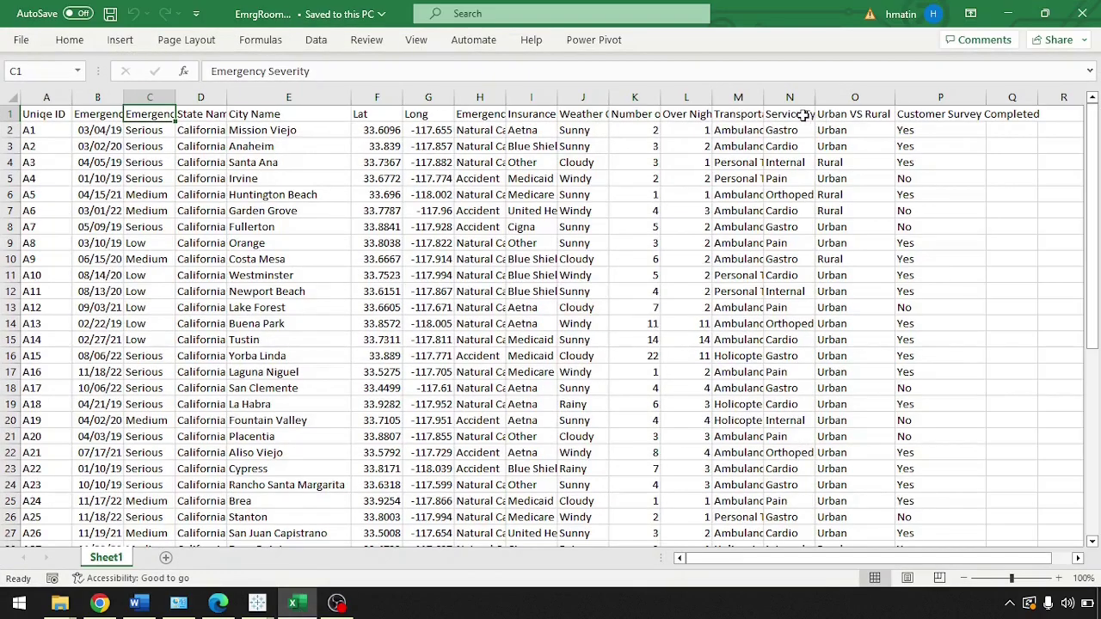
{"action": "left_click", "coordinate": [804, 117]}
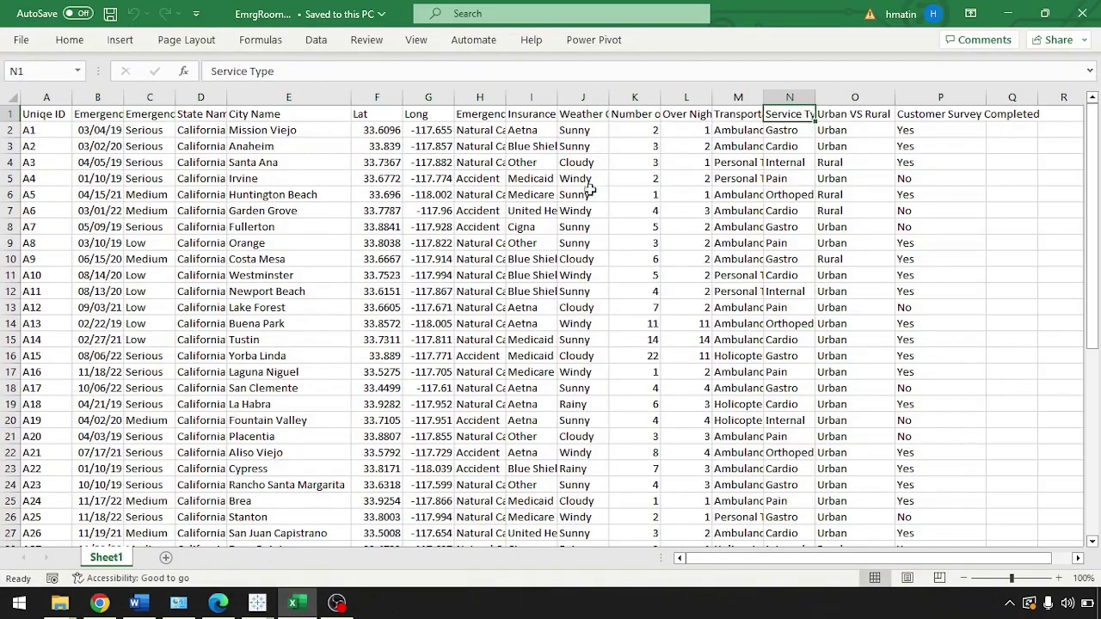
{"action": "left_click", "coordinate": [297, 604]}
{"action": "left_click", "coordinate": [507, 166]}
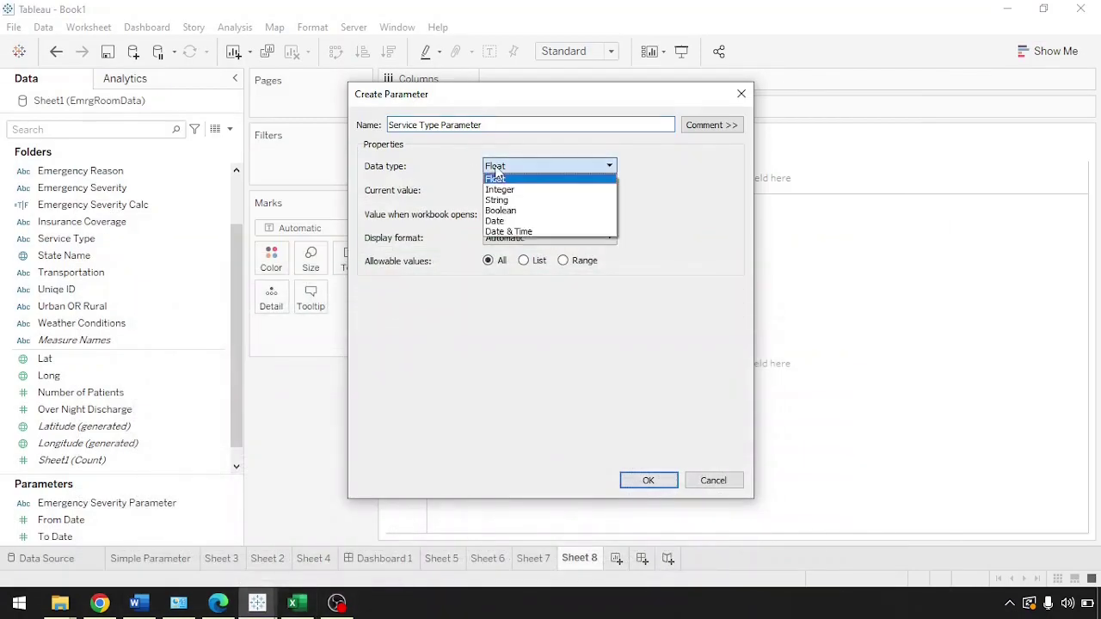
{"action": "left_click", "coordinate": [499, 199]}
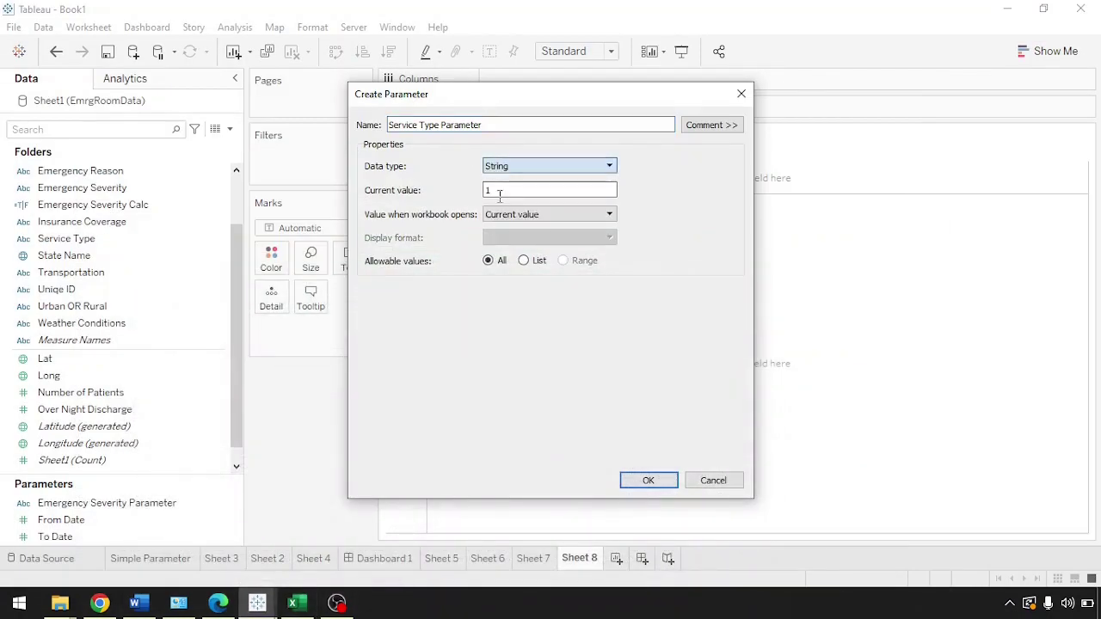
{"action": "left_click", "coordinate": [524, 261]}
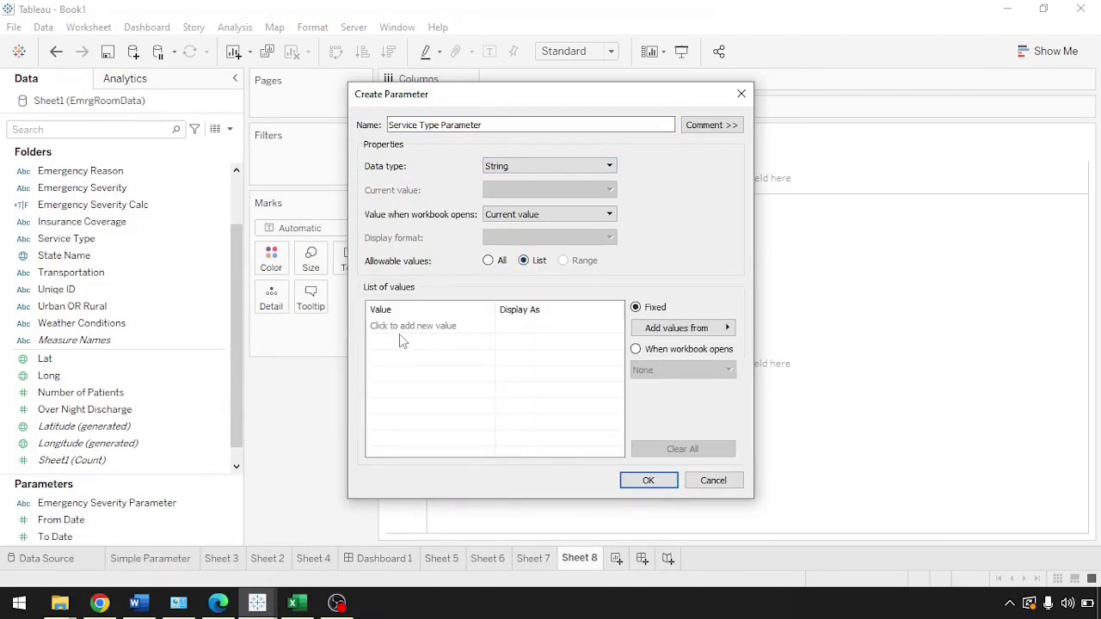
Look over the Service Type entries in the Excel workbook, and fill the parameter's value list from the Service Type field.
{"action": "left_click", "coordinate": [301, 604]}
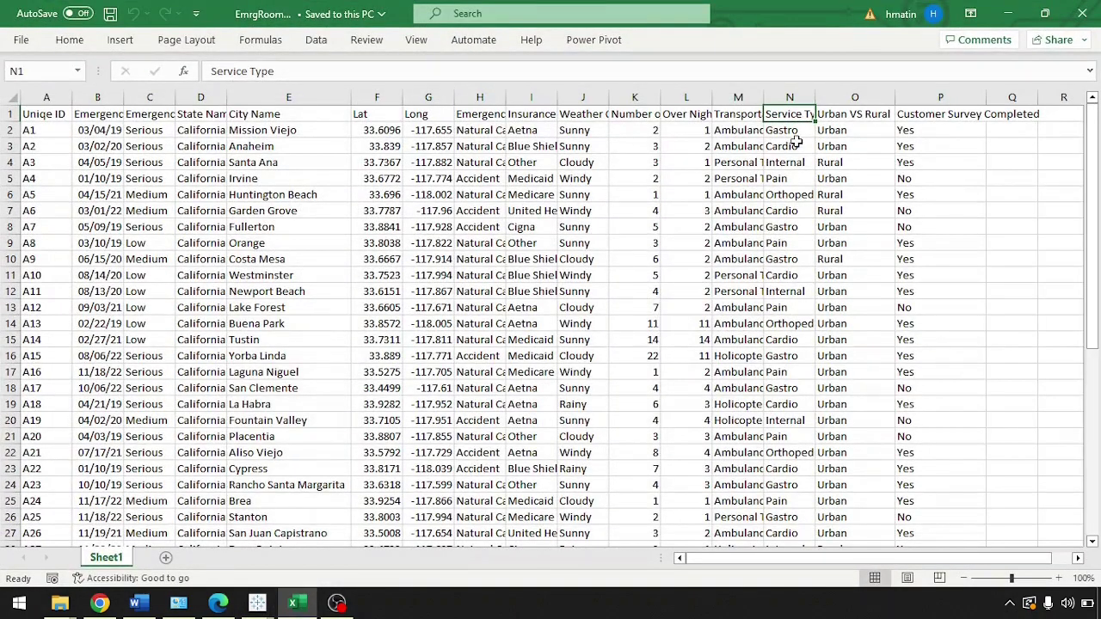
{"action": "left_click_drag", "start_coordinate": [795, 144], "coordinate": [789, 163]}
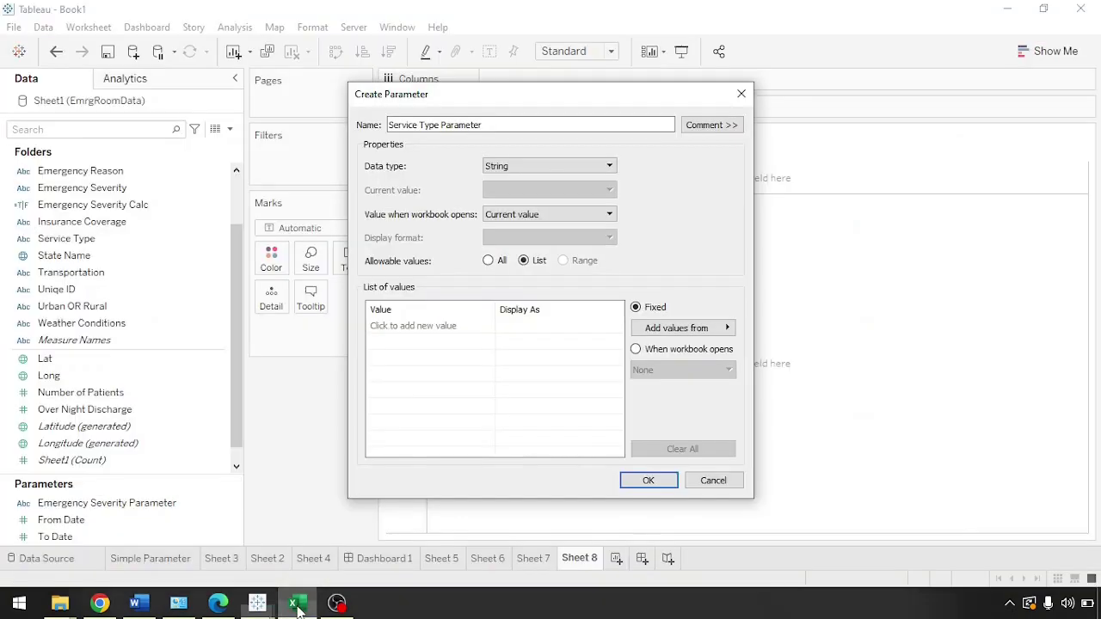
{"action": "left_click", "coordinate": [296, 605]}
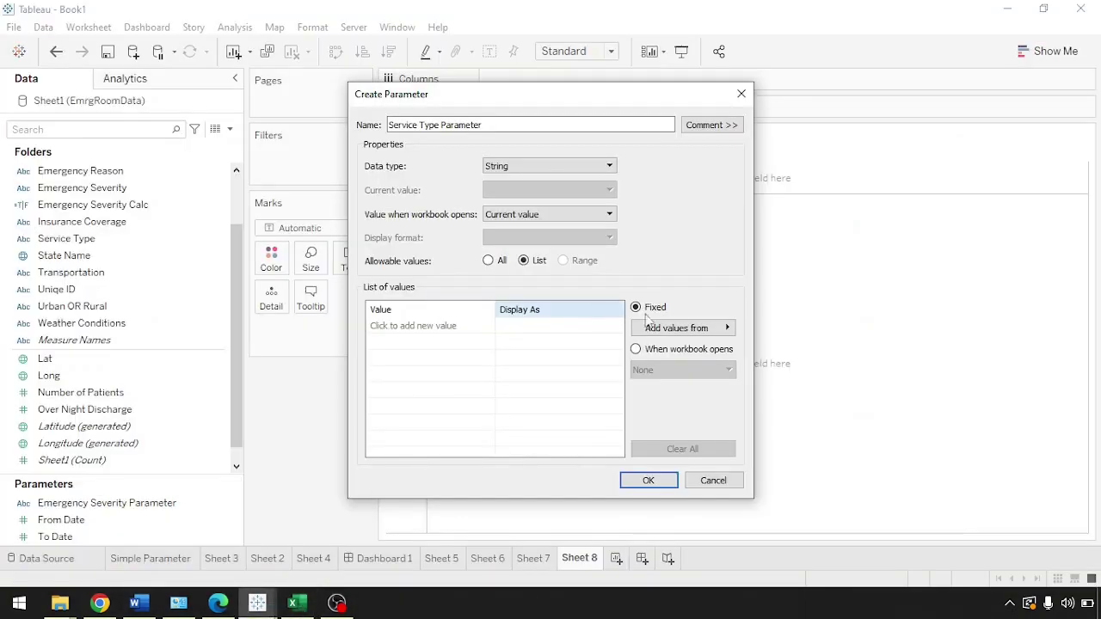
{"action": "left_click", "coordinate": [670, 329]}
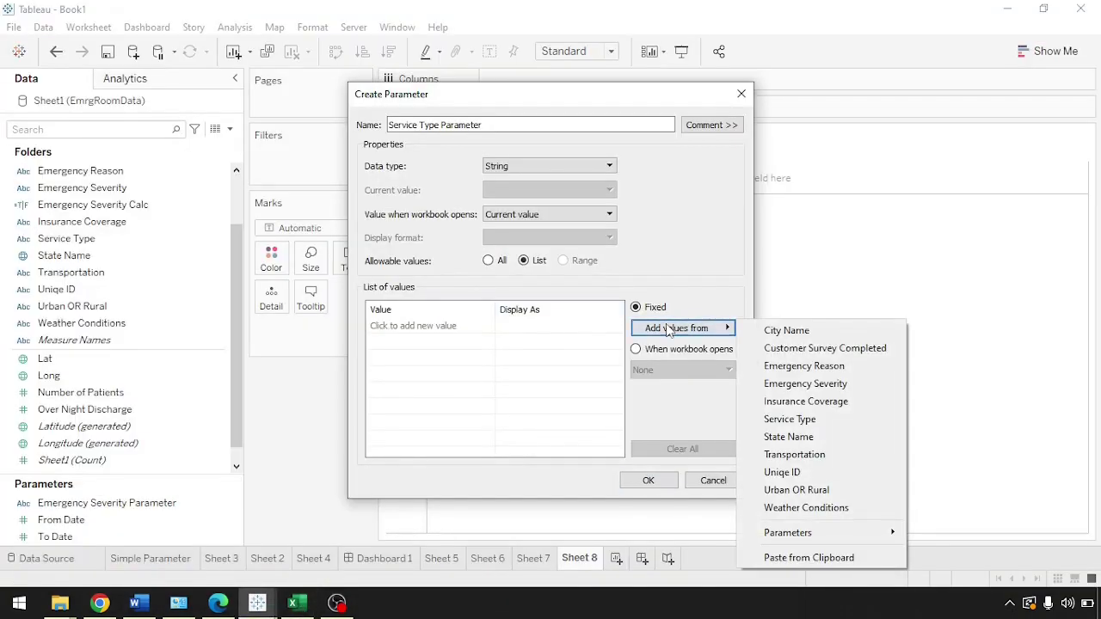
{"action": "left_click", "coordinate": [804, 421]}
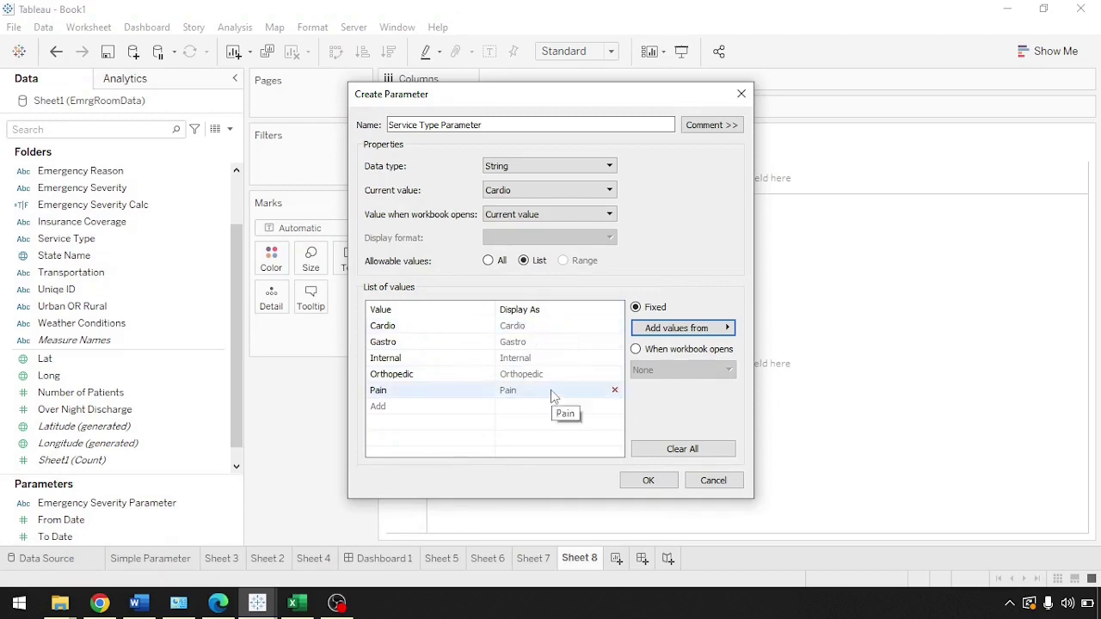
Set the Cardio value's display name to "Cardio XXX" and save the parameter.
{"action": "left_click", "coordinate": [560, 325]}
{"action": "left_click", "coordinate": [561, 326]}
{"action": "left_click", "coordinate": [561, 325]}
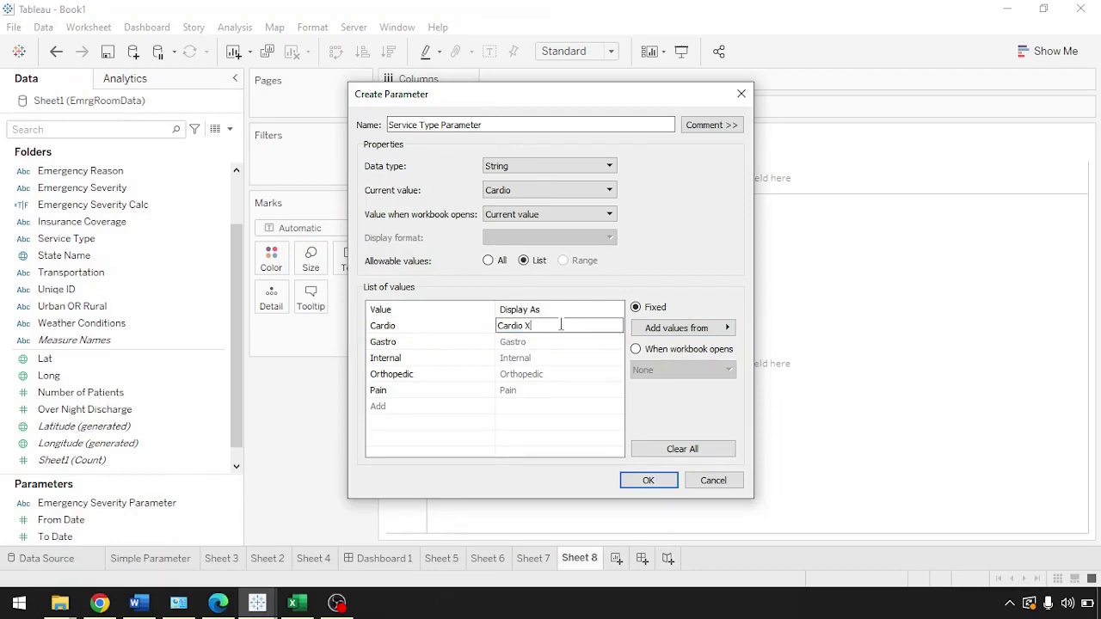
{"action": "type", "text": "XXX"}
{"action": "key", "text": "Return"}
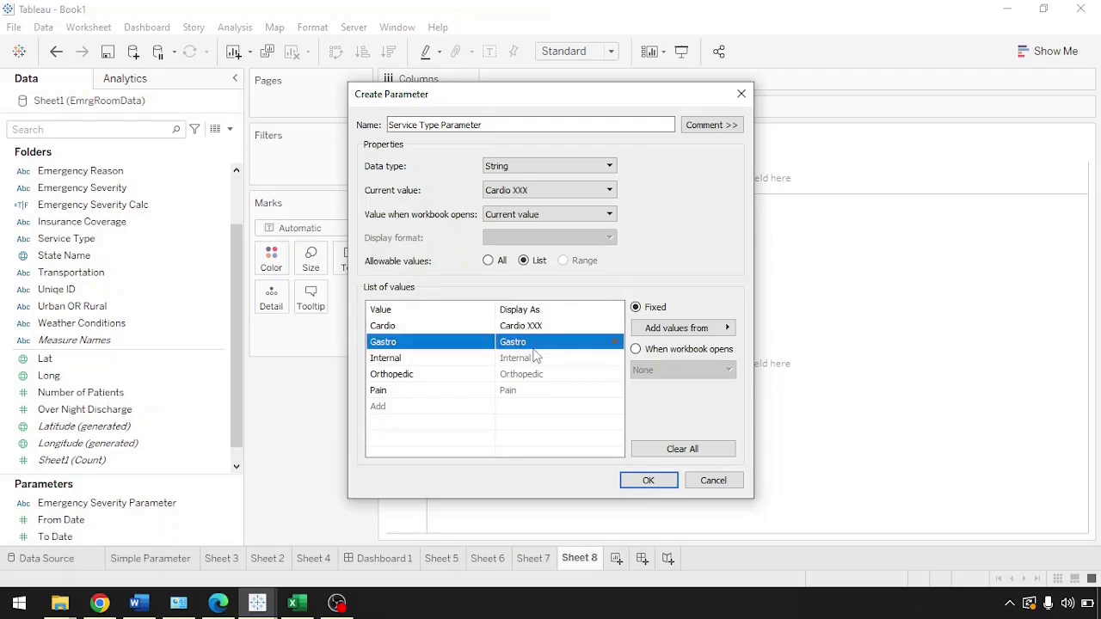
{"action": "left_click", "coordinate": [406, 335]}
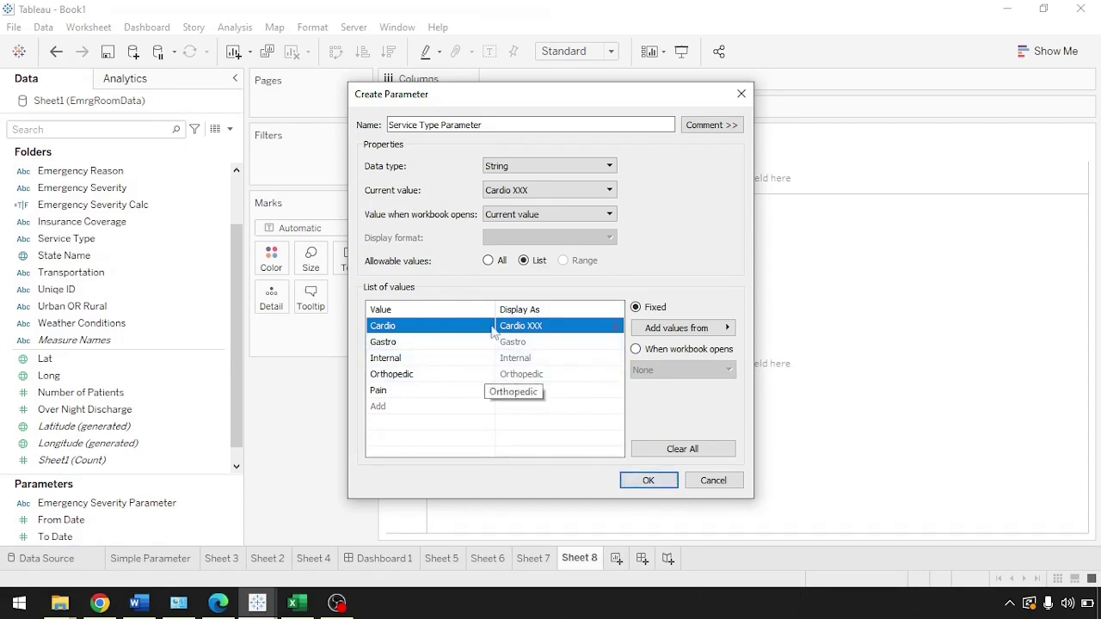
{"action": "left_click", "coordinate": [648, 481]}
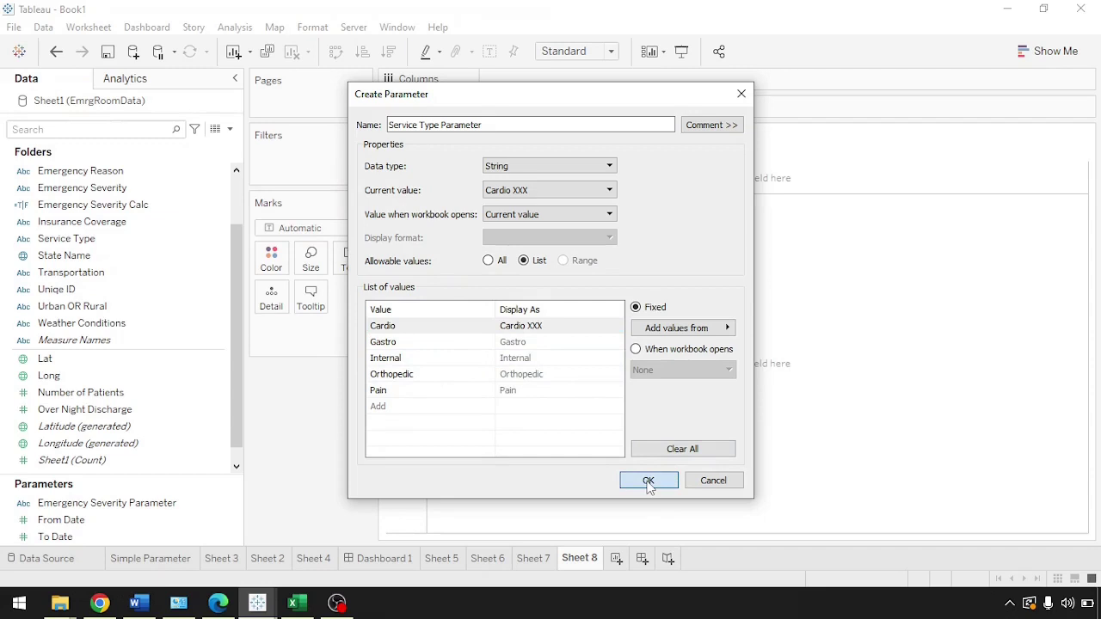
{"action": "left_click", "coordinate": [649, 481]}
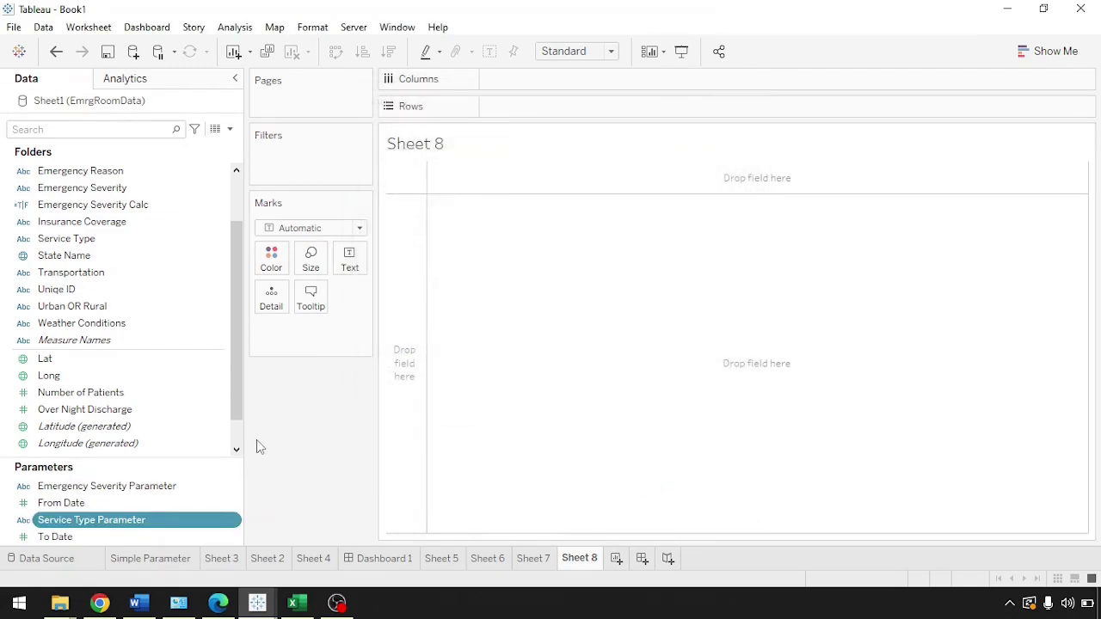
Create a calculated field named "Service Type Calc".
{"action": "left_click", "coordinate": [229, 129]}
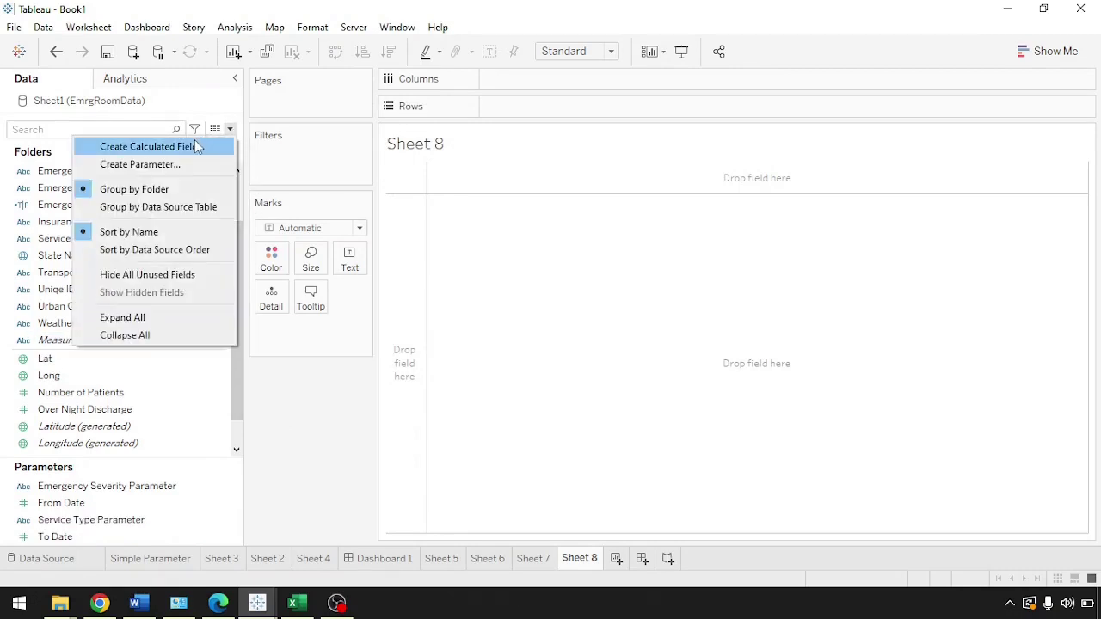
{"action": "left_click", "coordinate": [195, 148]}
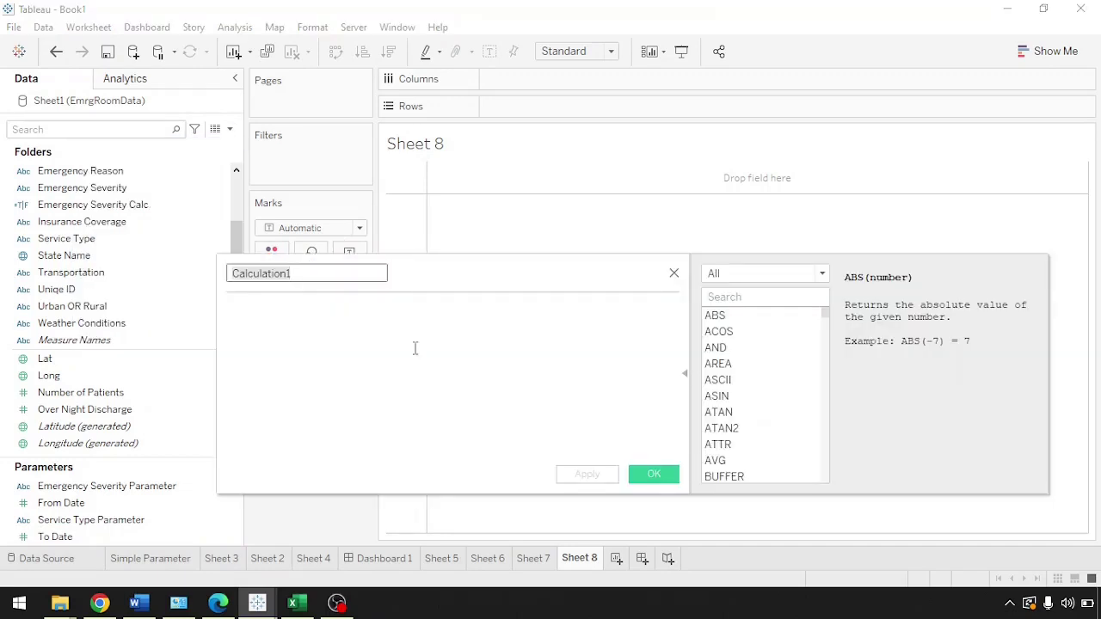
{"action": "type", "text": "Service Typ"}
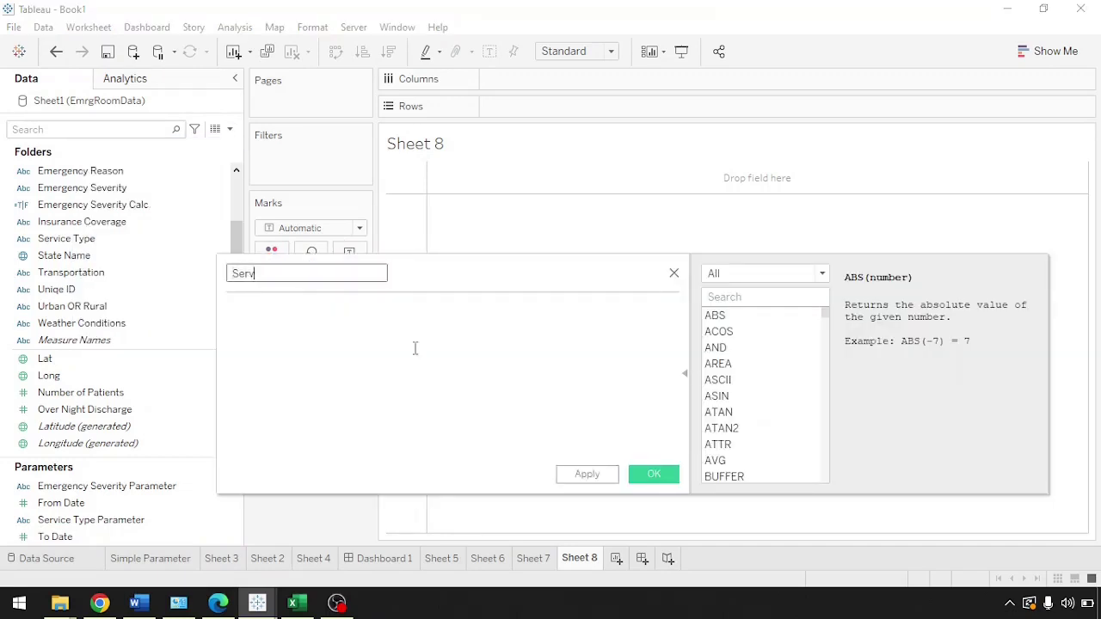
{"action": "key", "text": "BackSpace"}
{"action": "type", "text": "pe R"}
{"action": "key", "text": "BackSpace"}
{"action": "type", "text": "Calc"}
{"action": "left_click", "coordinate": [415, 347]}
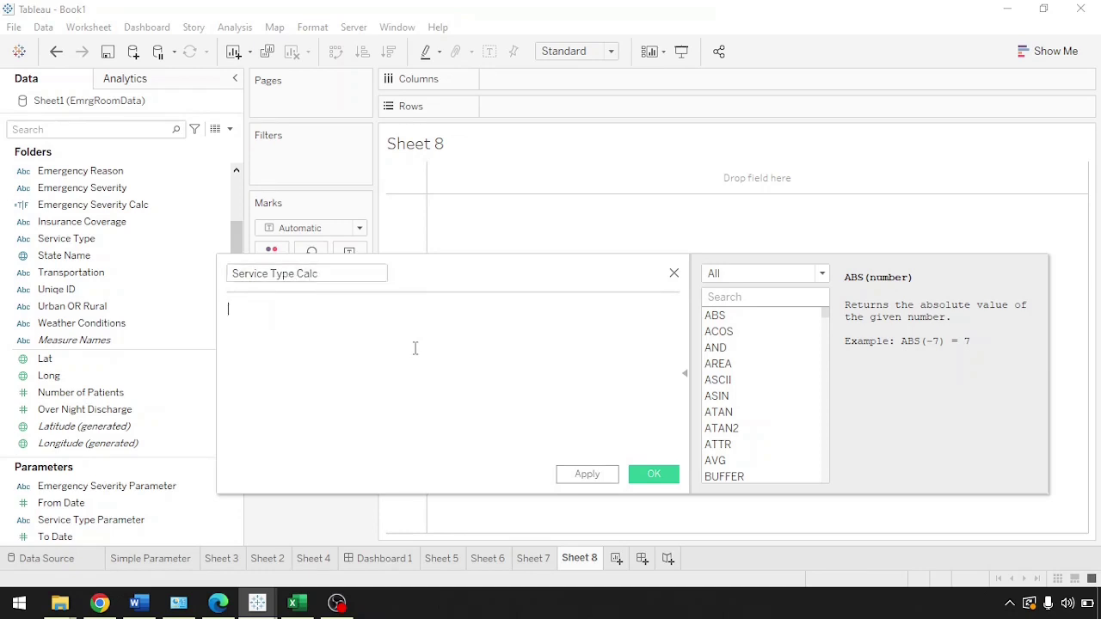
{"action": "type", "text": "emer"}
{"action": "key", "text": "Down"}
{"action": "key", "text": "Down"}
{"action": "key", "text": "Down"}
{"action": "key", "text": "Down"}
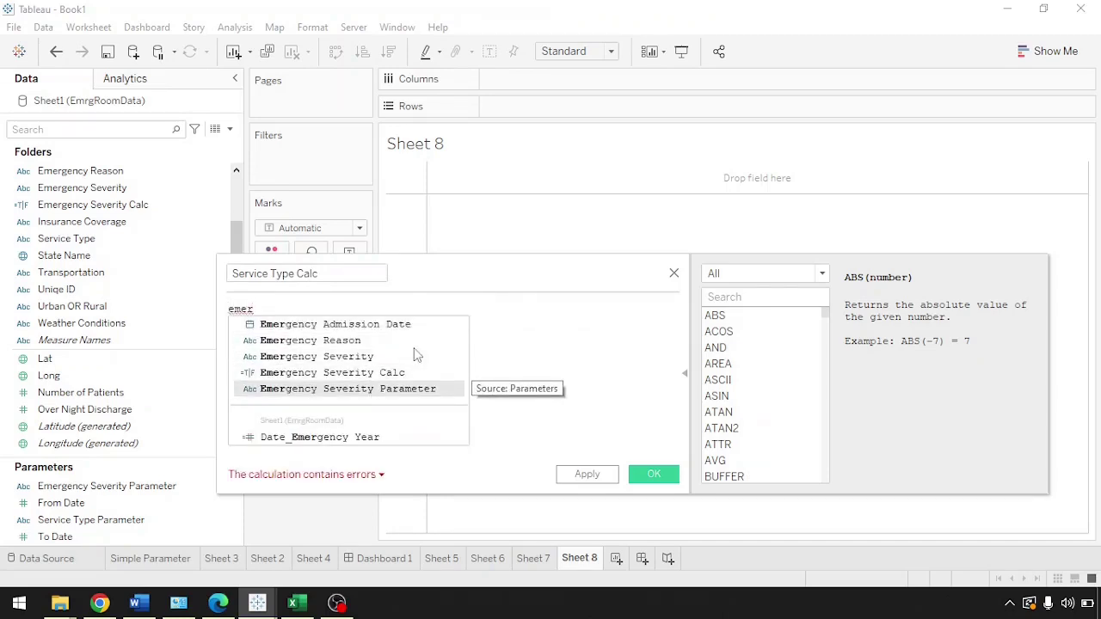
{"action": "key", "text": "Up"}
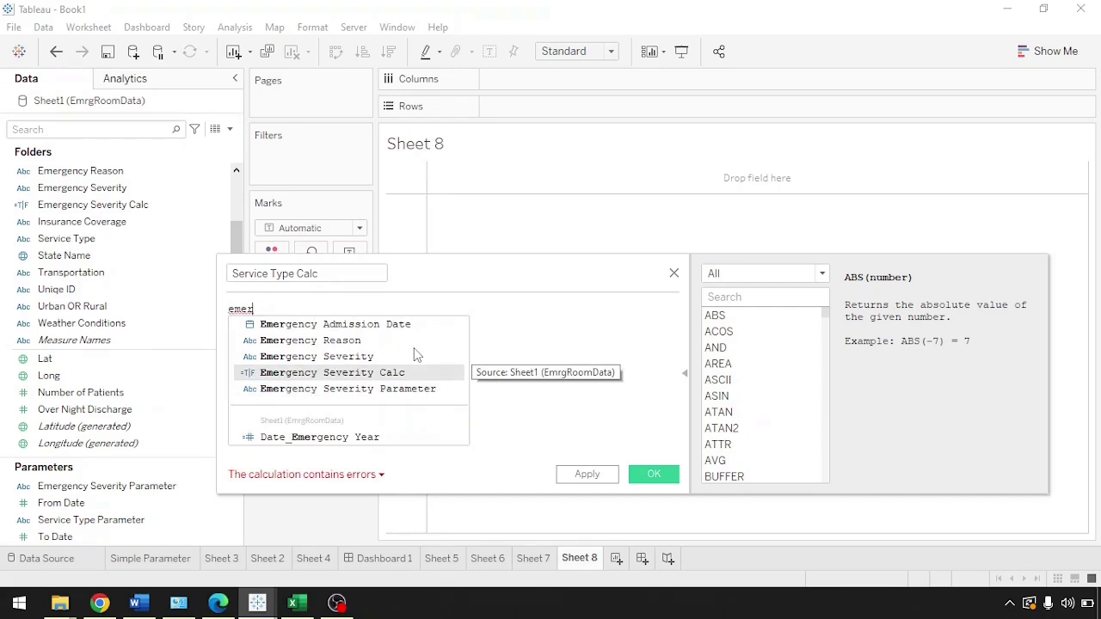
{"action": "key", "text": "BackSpace"}
{"action": "key", "text": "BackSpace"}
{"action": "key", "text": "BackSpace"}
{"action": "key", "text": "BackSpace"}
Enter the formula [Service Type Parameter] = [Service Type] for the calculated field.
{"action": "type", "text": "serv"}
{"action": "left_click", "coordinate": [416, 344]}
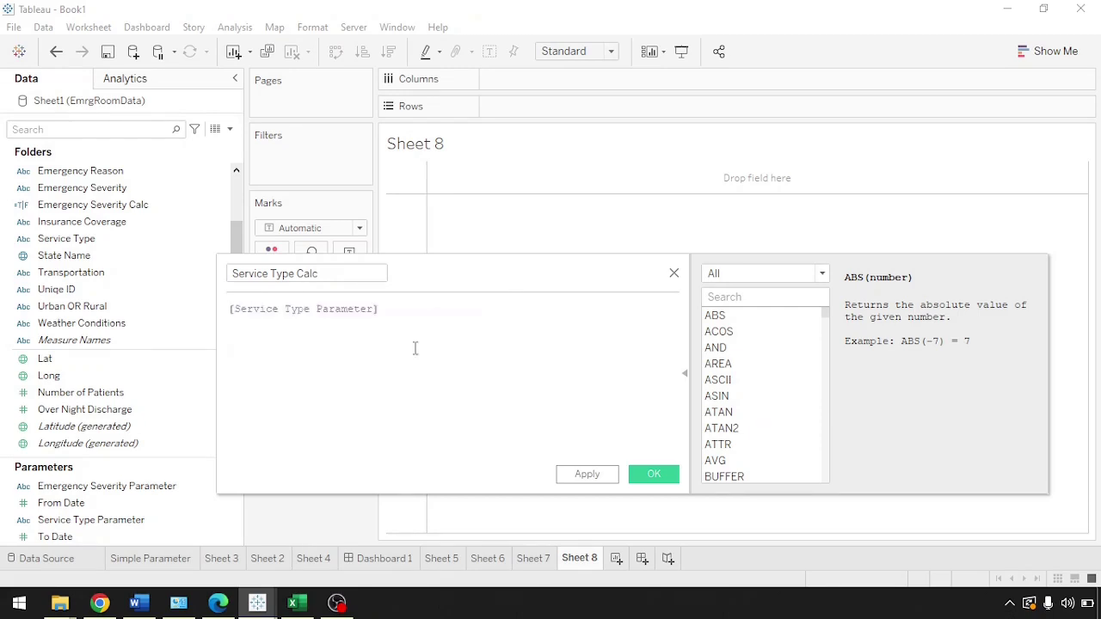
{"action": "type", "text": "= "}
{"action": "type", "text": "servic"}
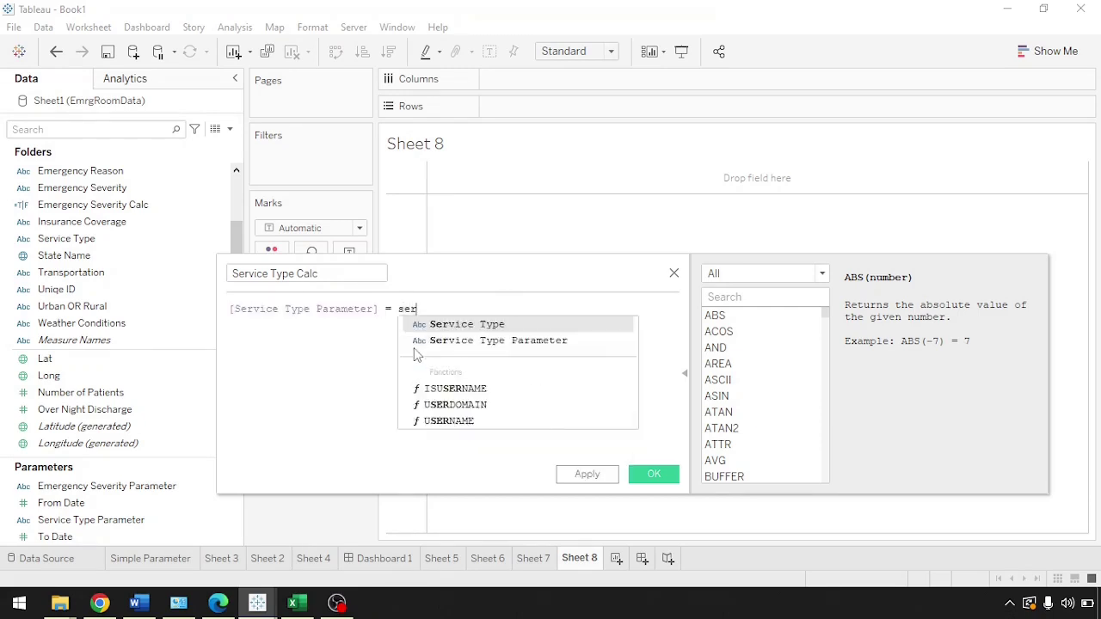
{"action": "key", "text": "Return"}
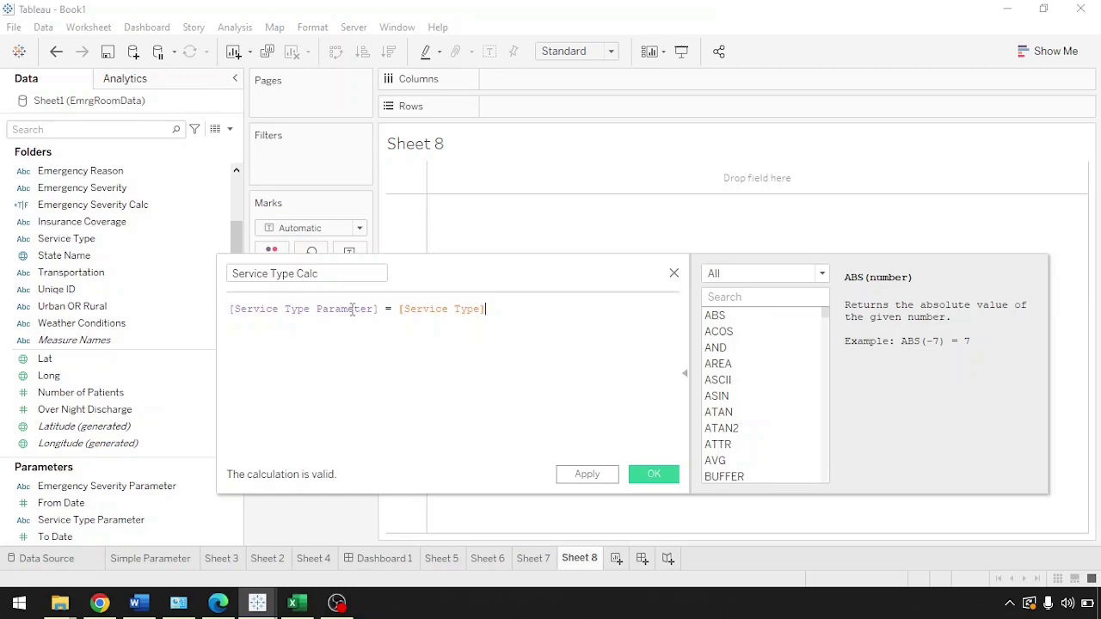
Review the parameter and field sides of the formula, and save the calculated field.
{"action": "left_click_drag", "start_coordinate": [378, 309], "coordinate": [231, 306]}
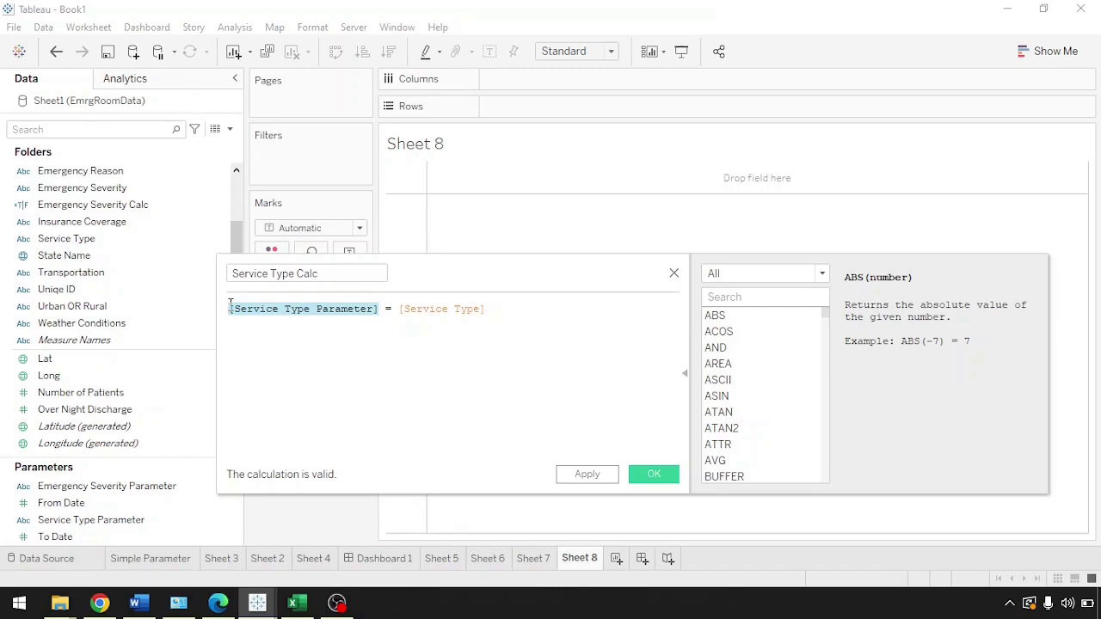
{"action": "left_click", "coordinate": [523, 308]}
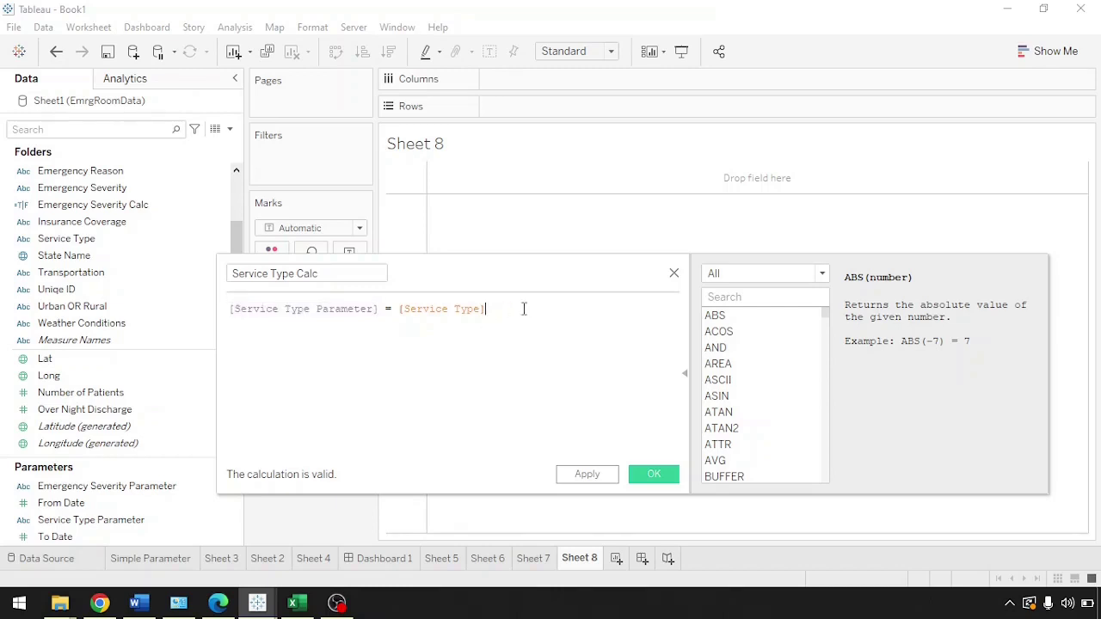
{"action": "key", "text": "ctrl+shift+Left"}
{"action": "key", "text": "ctrl+shift+Left"}
{"action": "key", "text": "ctrl+shift+Left"}
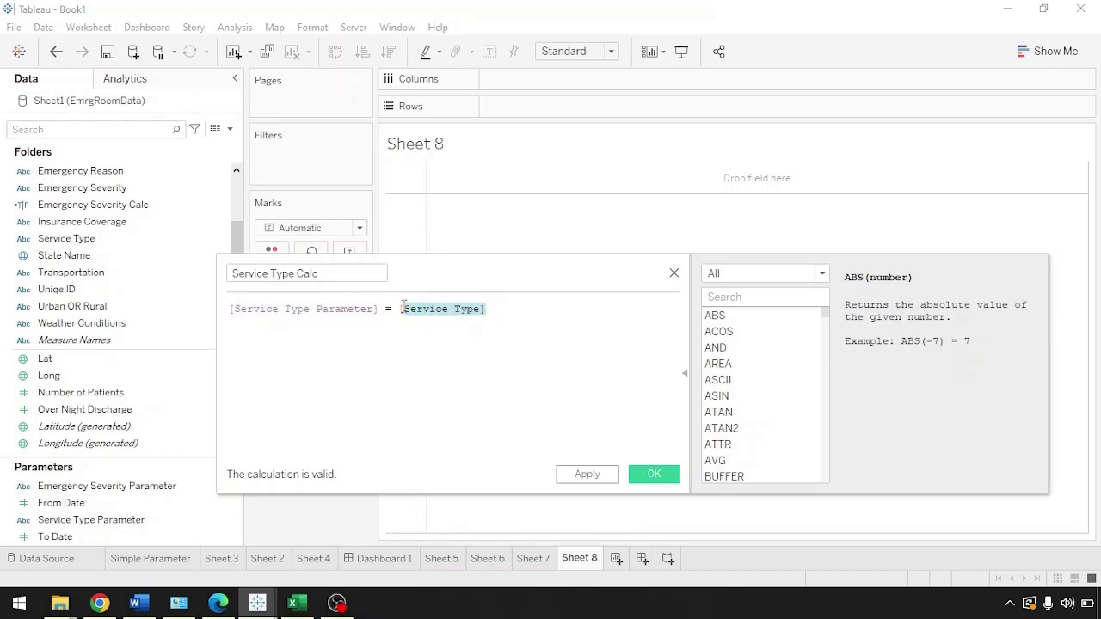
{"action": "left_click", "coordinate": [508, 311]}
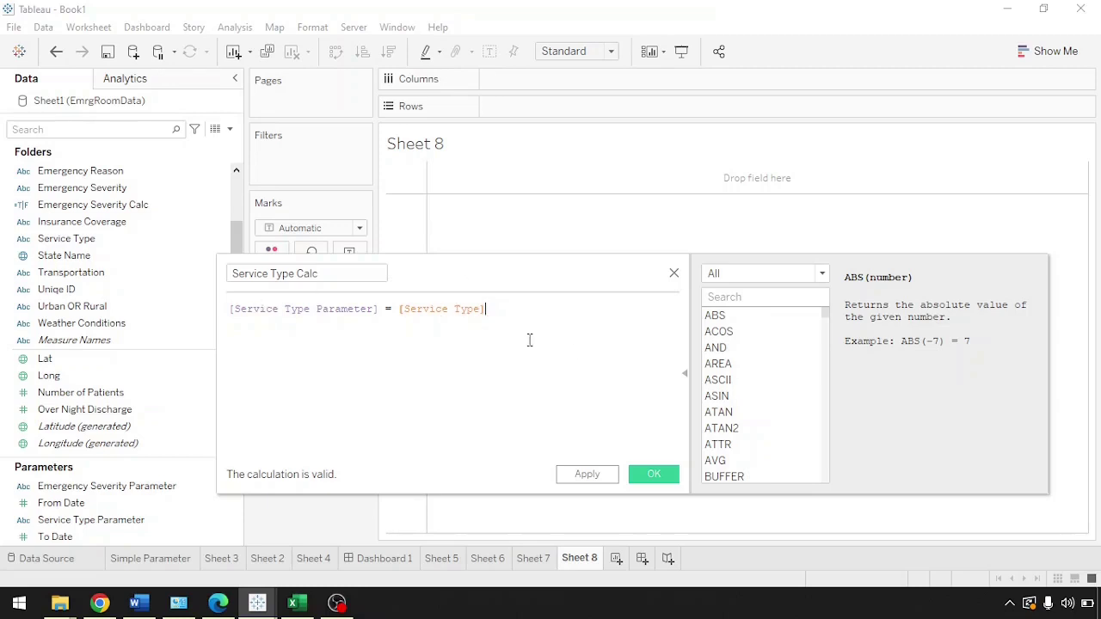
{"action": "left_click", "coordinate": [655, 477]}
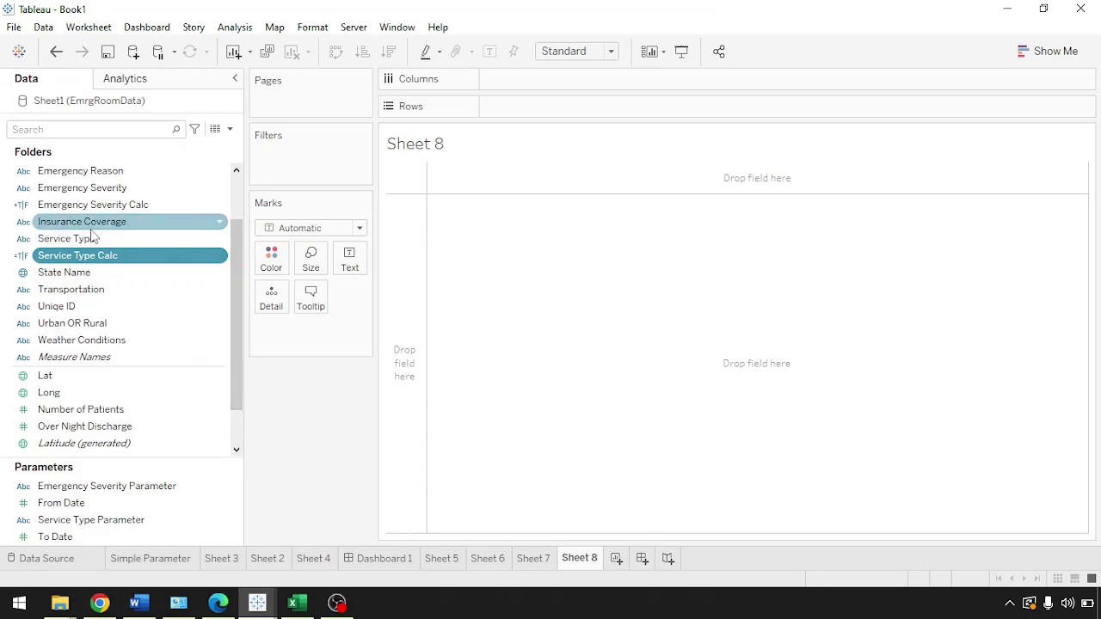
Build a text table on Sheet 8 with Service Type on Rows and Number of Patients as the text mark.
{"action": "left_click_drag", "start_coordinate": [86, 239], "coordinate": [539, 115]}
{"action": "left_click_drag", "start_coordinate": [307, 328], "coordinate": [310, 464]}
{"action": "left_click", "coordinate": [127, 451]}
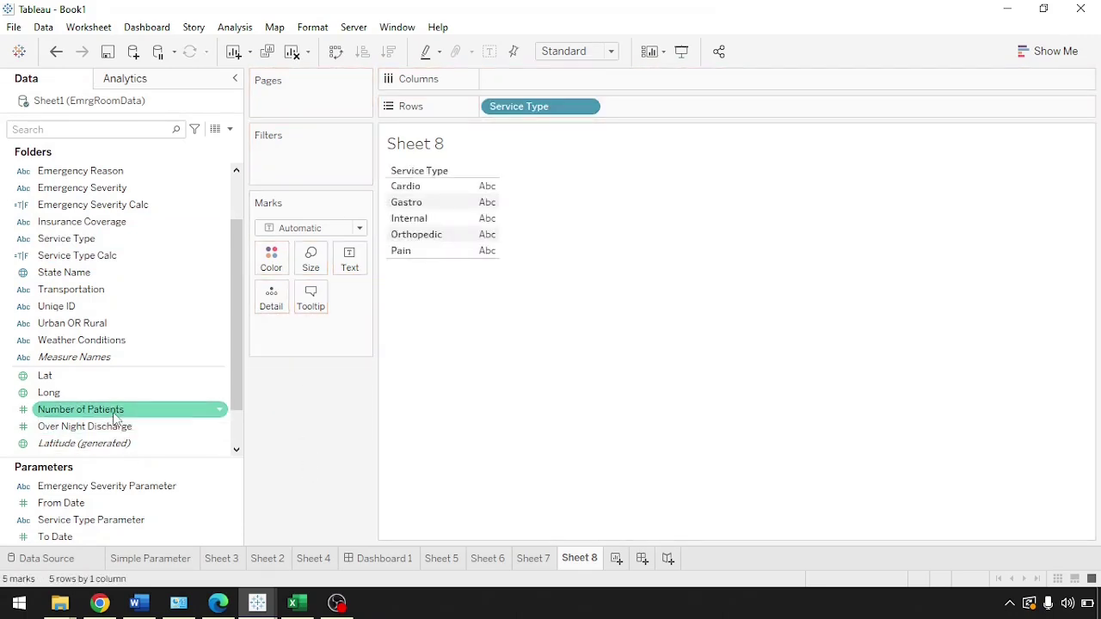
{"action": "left_click_drag", "start_coordinate": [114, 413], "coordinate": [358, 274]}
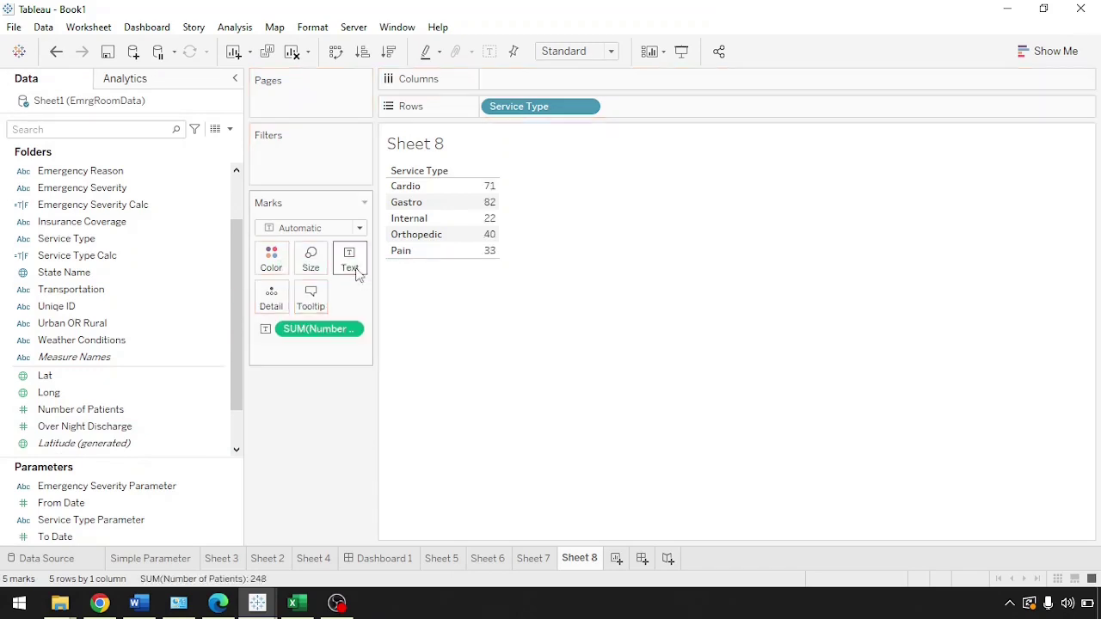
Show the Service Type Parameter control on the sheet and set it to Gastro.
{"action": "left_click", "coordinate": [209, 520]}
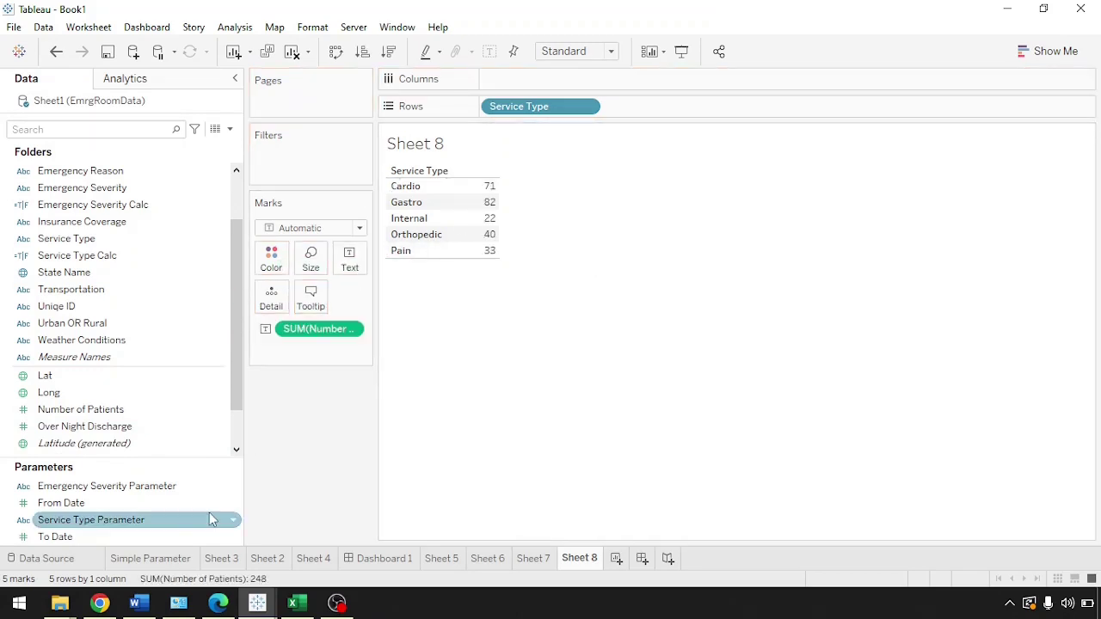
{"action": "right_click", "coordinate": [148, 493]}
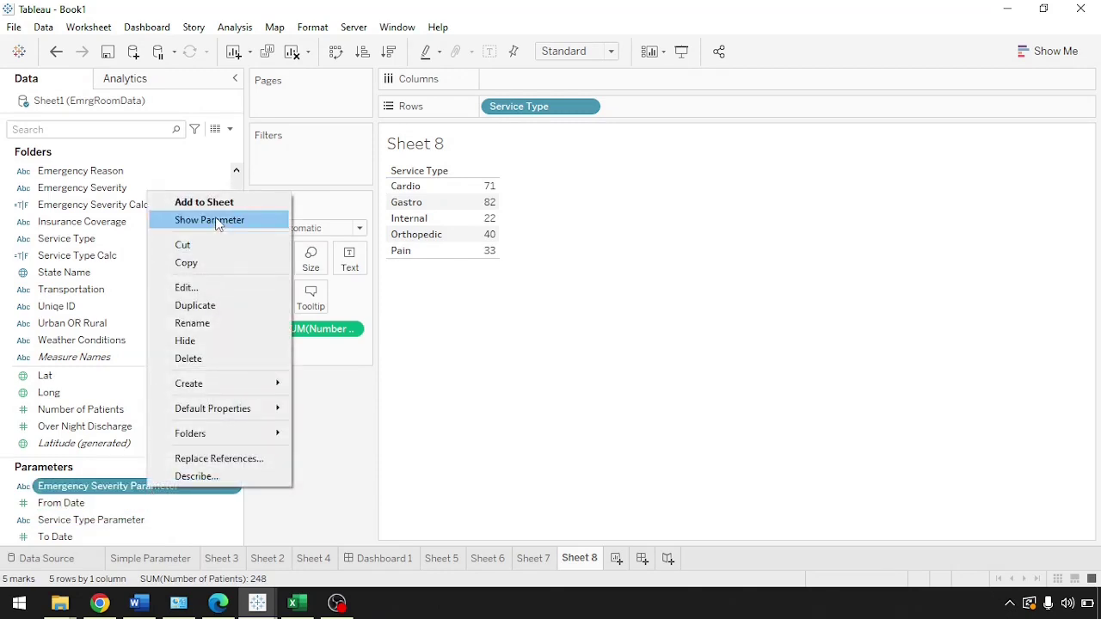
{"action": "left_click", "coordinate": [90, 526]}
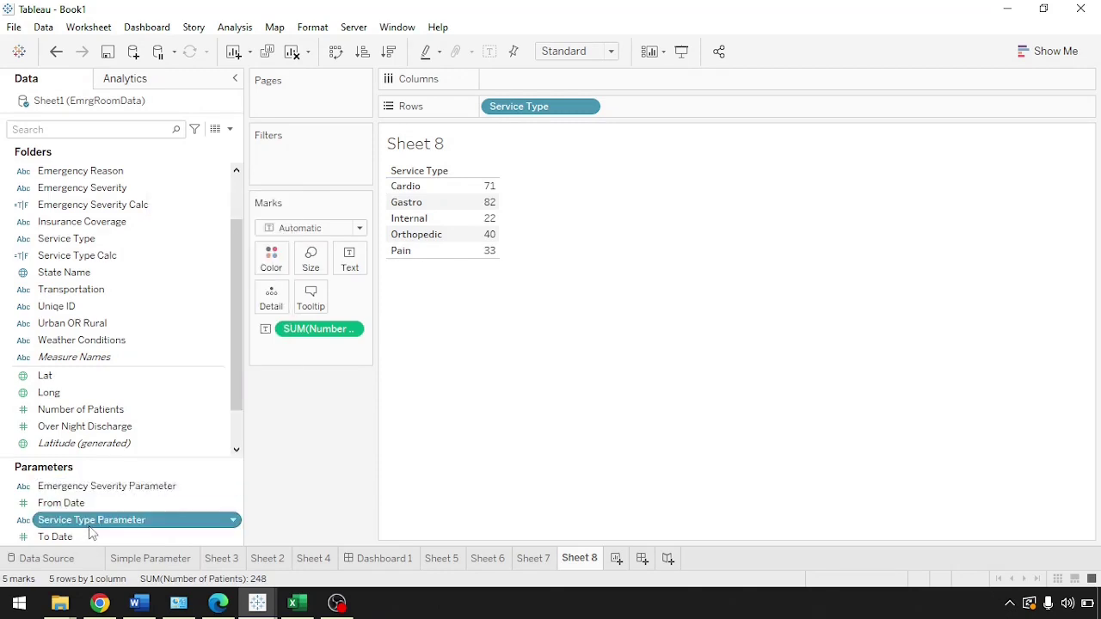
{"action": "right_click", "coordinate": [90, 529]}
{"action": "left_click", "coordinate": [194, 259]}
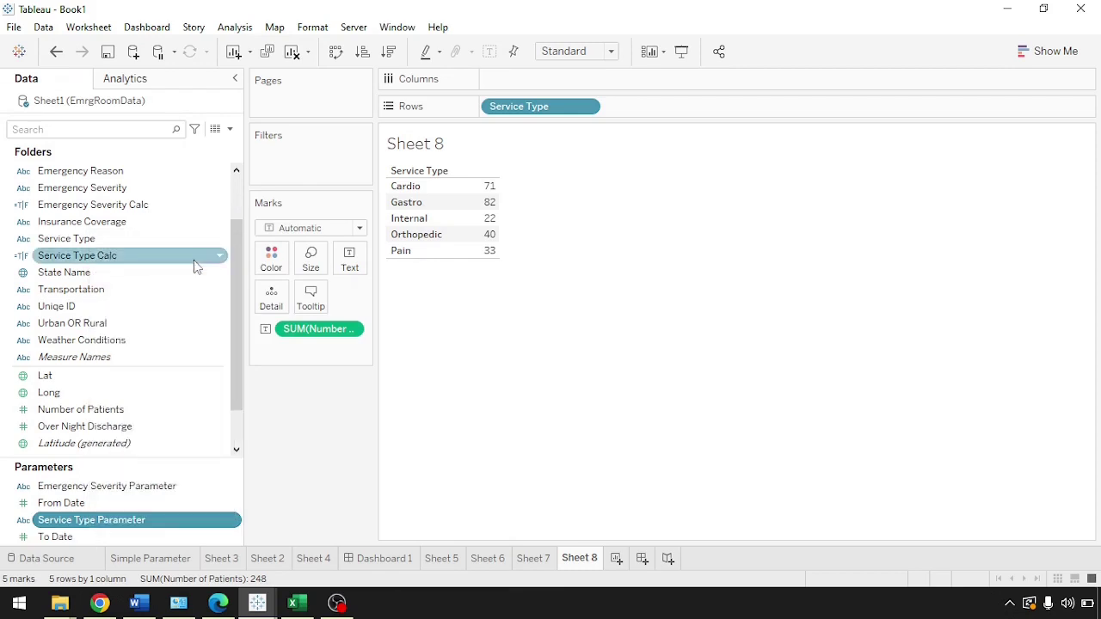
{"action": "left_click", "coordinate": [1083, 158]}
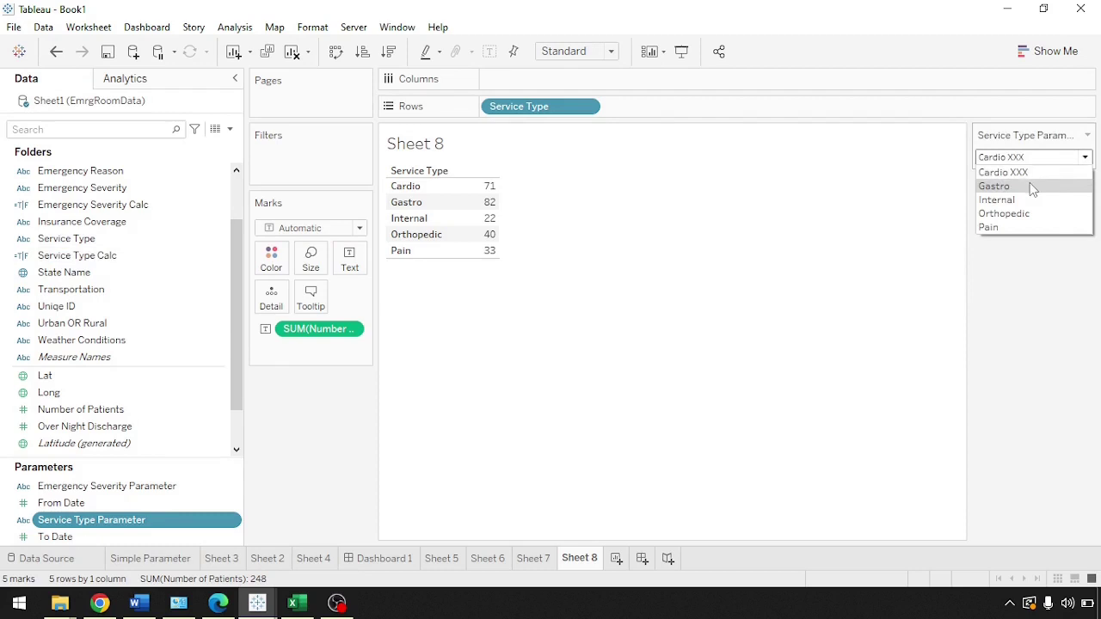
{"action": "left_click", "coordinate": [1032, 185]}
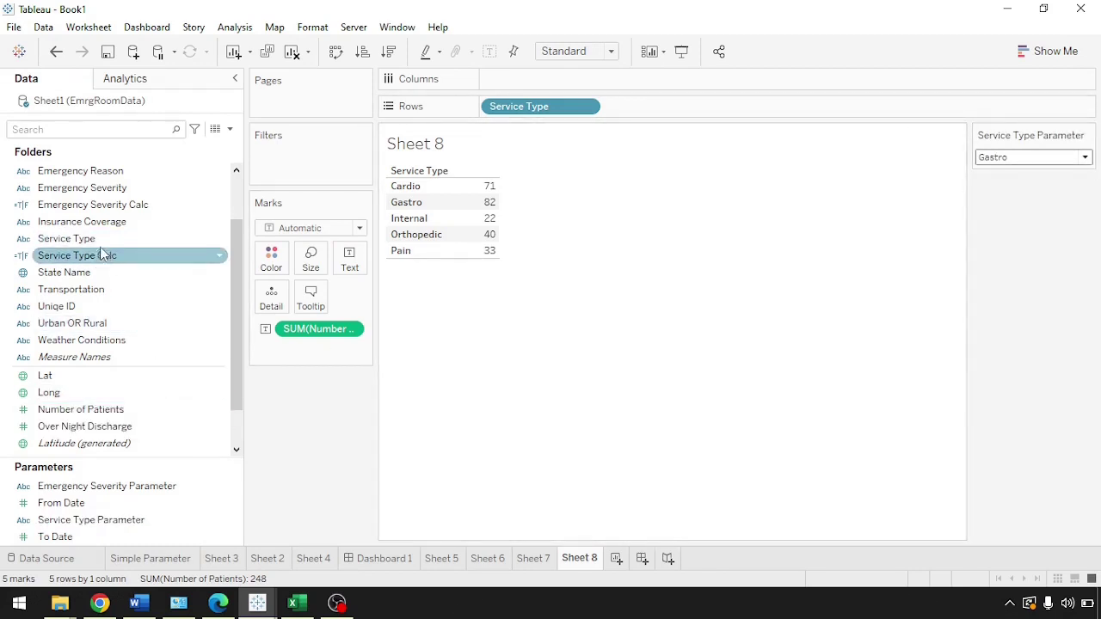
Add Service Type Calc as a filter on Sheet 8, keeping only the True value.
{"action": "left_click_drag", "start_coordinate": [86, 255], "coordinate": [296, 164]}
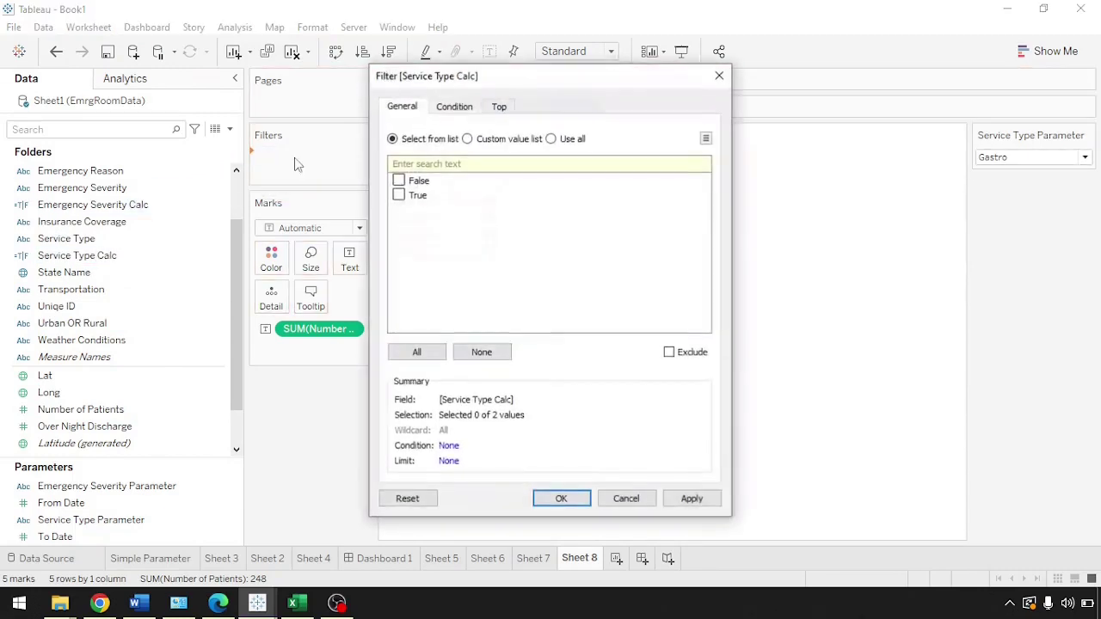
{"action": "left_click", "coordinate": [398, 195]}
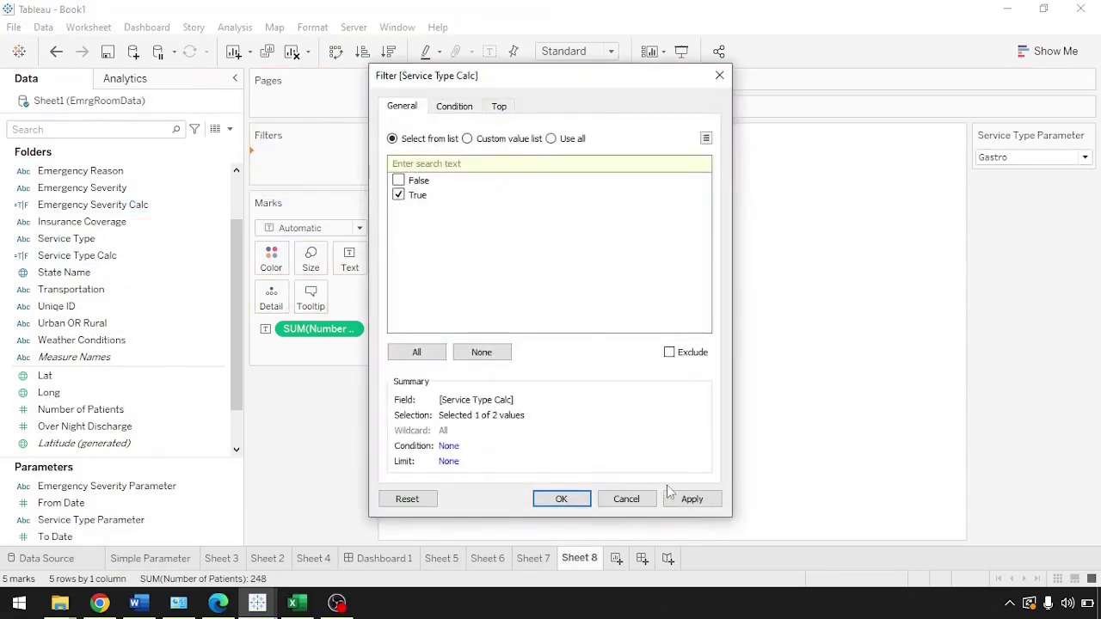
{"action": "left_click", "coordinate": [691, 499]}
{"action": "left_click", "coordinate": [561, 499]}
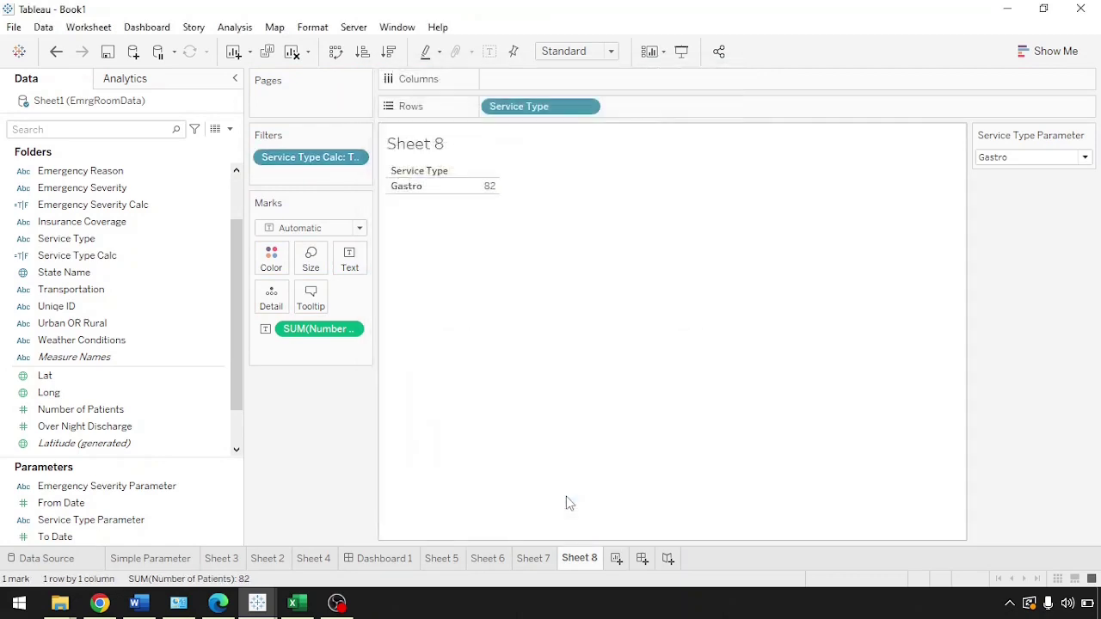
Test the filter by switching the Service Type Parameter to Cardio XXX and to Internal.
{"action": "left_click", "coordinate": [1039, 154]}
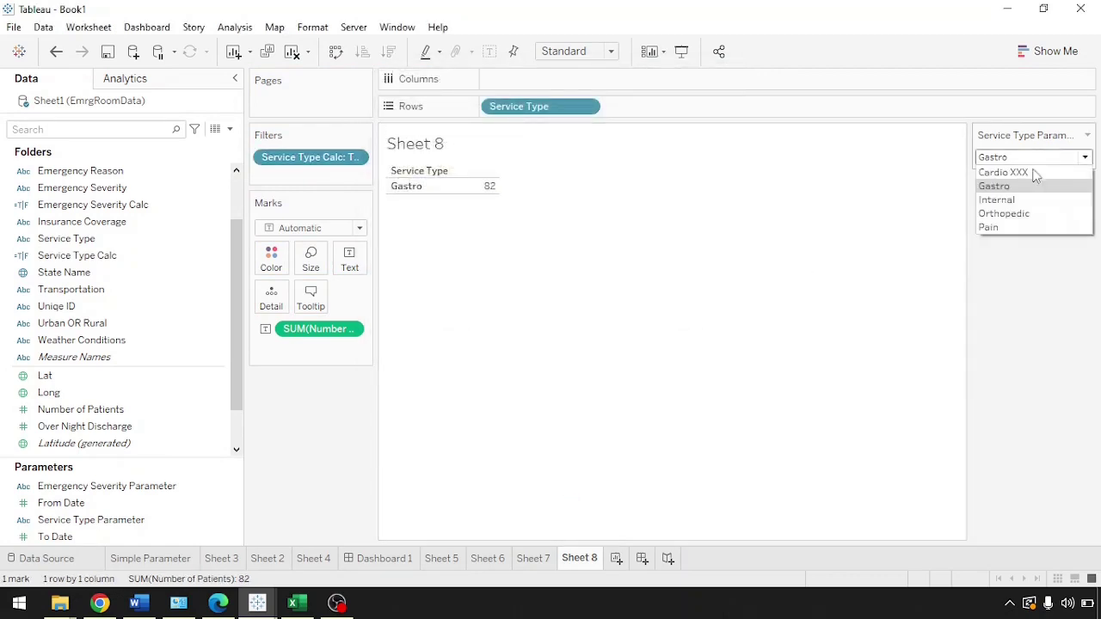
{"action": "left_click", "coordinate": [1012, 183]}
{"action": "key", "text": "Up"}
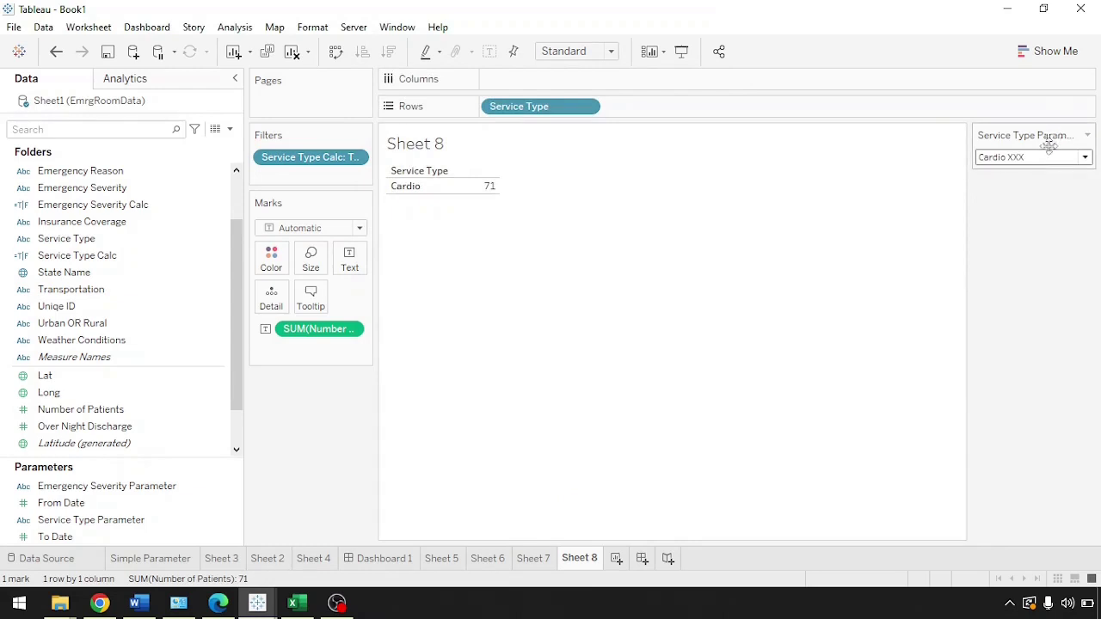
{"action": "left_click", "coordinate": [1049, 160]}
{"action": "key", "text": "Down"}
{"action": "key", "text": "Down"}
{"action": "key", "text": "Return"}
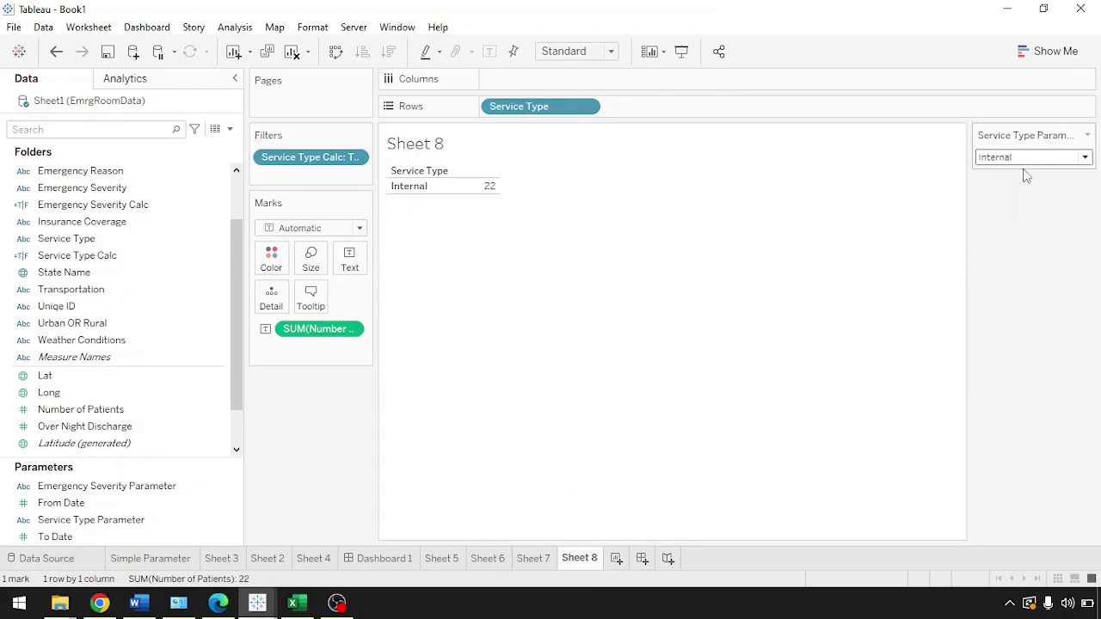
Set the Service Type Parameter back to Cardio XXX.
{"action": "left_click", "coordinate": [1023, 163]}
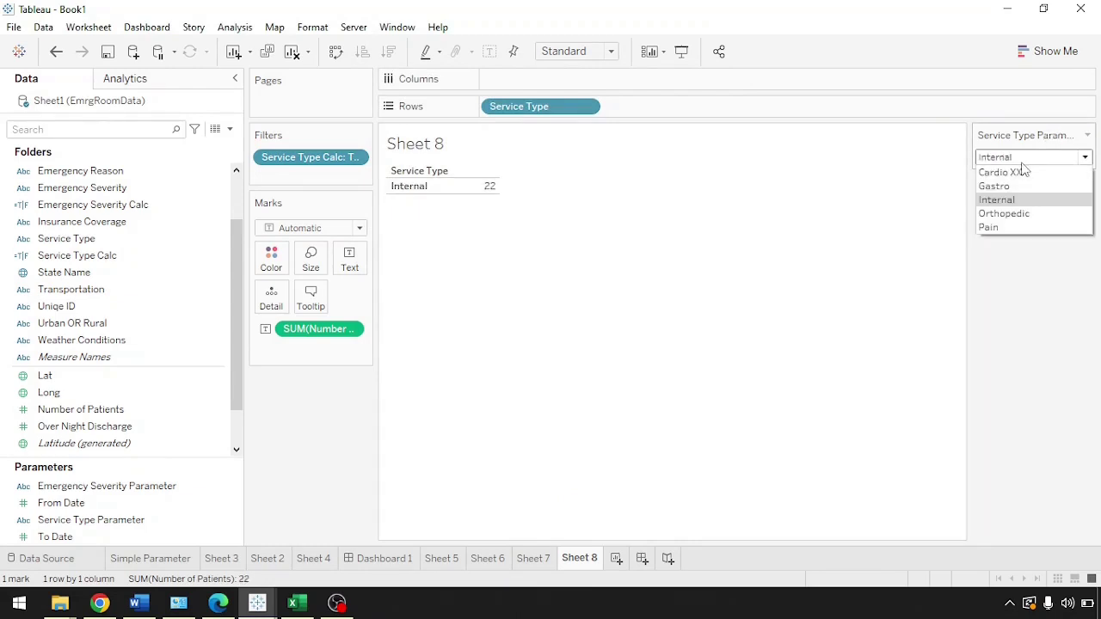
{"action": "key", "text": "Up"}
{"action": "key", "text": "Up"}
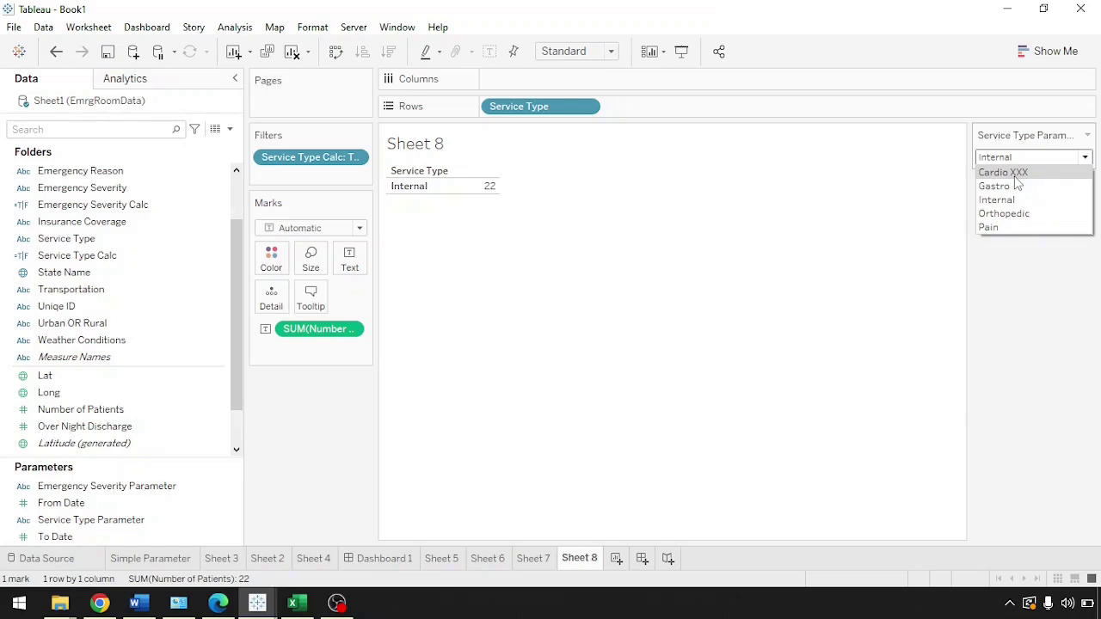
{"action": "left_click", "coordinate": [1015, 175]}
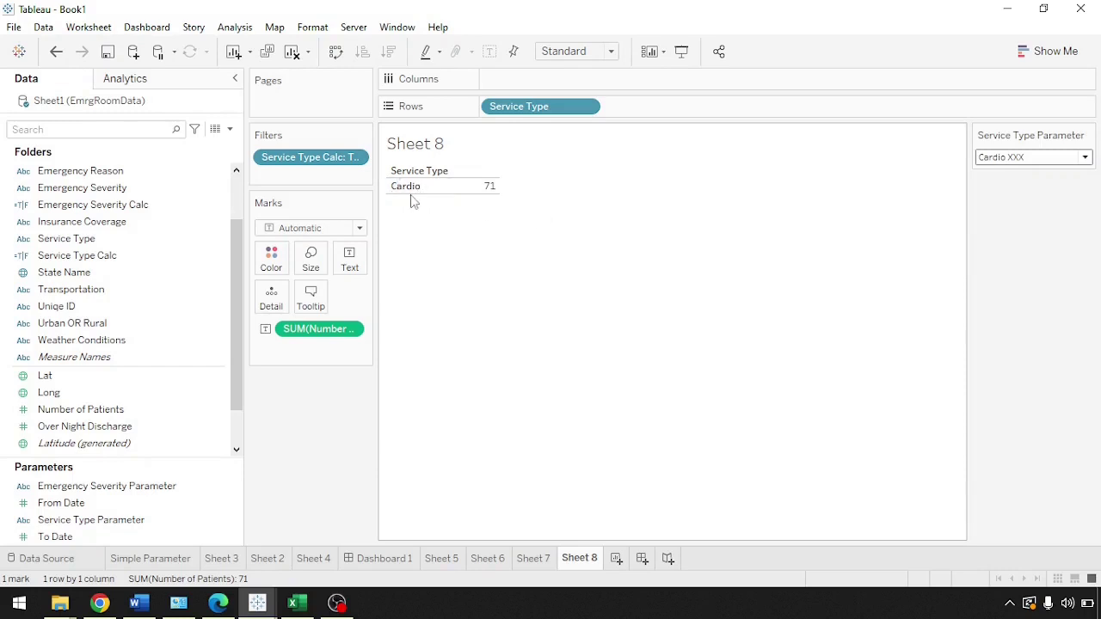